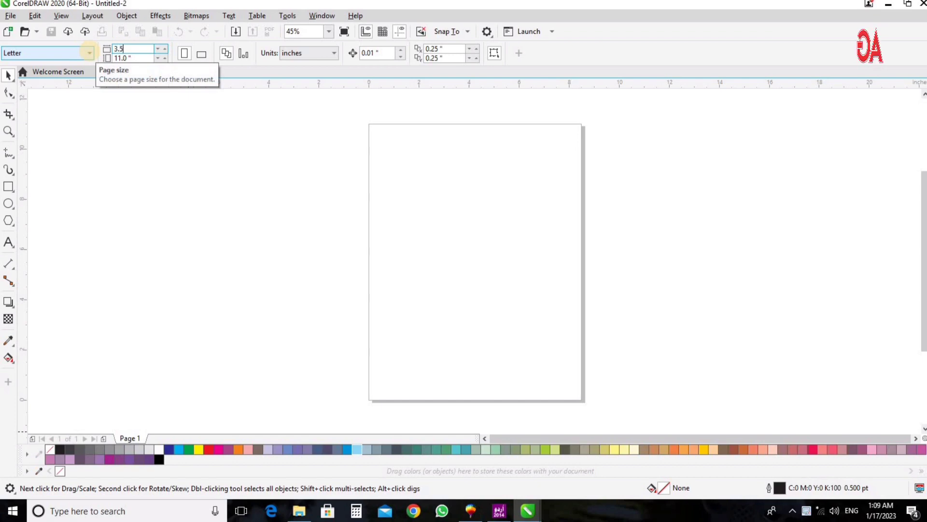
Set the page size to 3.5 inches wide by 2 inches high.
{"action": "key", "text": "Tab"}
{"action": "type", "text": "2"}
{"action": "key", "text": "Return"}
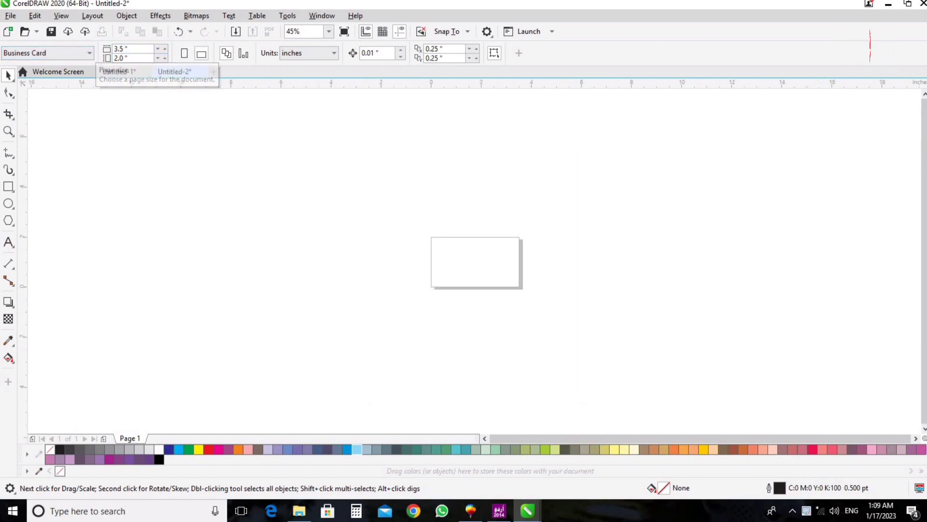
Create a page-sized rectangle and a smaller centred copy inside it, about 3.19 by 1.82 inches.
{"action": "double_click", "coordinate": [8, 186]}
{"action": "key", "text": "F4"}
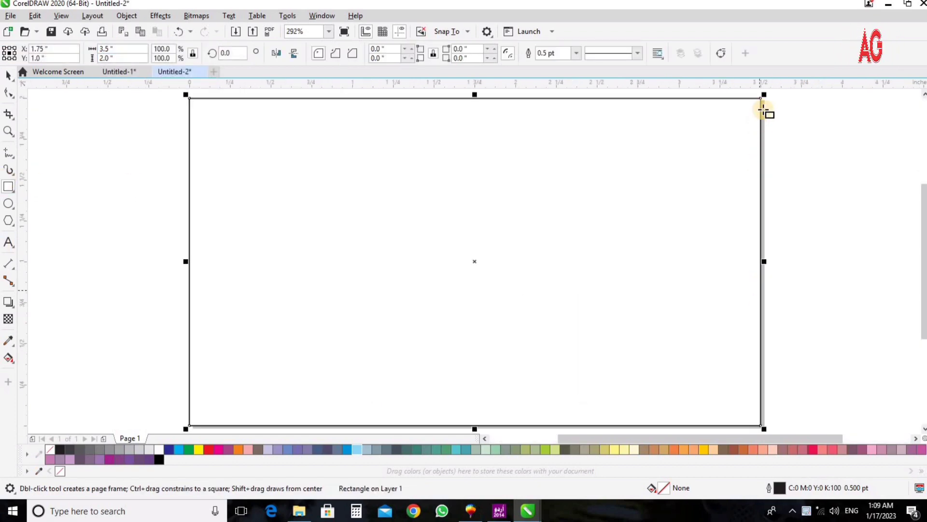
{"action": "left_click_drag", "start_coordinate": [764, 94], "coordinate": [737, 126]}
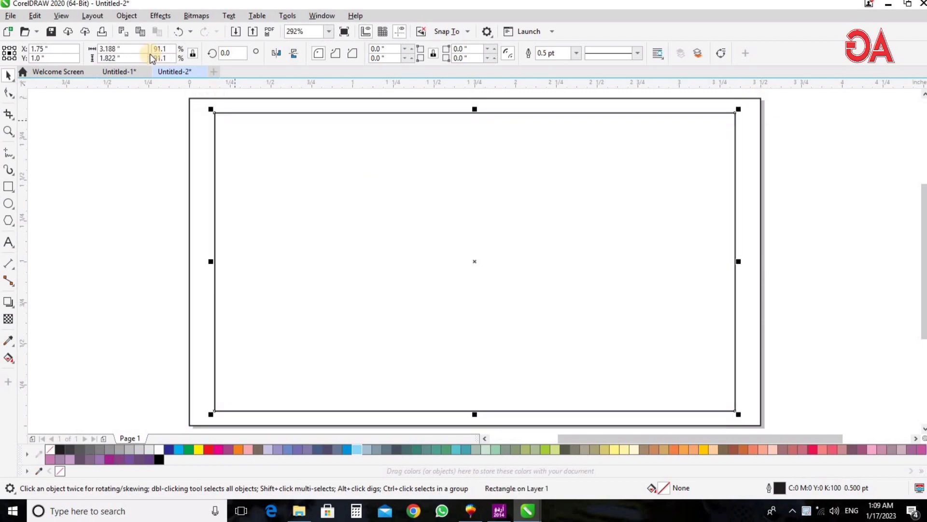
Set the inner rectangle's size to 3.2 by 1.75 inches.
{"action": "double_click", "coordinate": [108, 49]}
{"action": "type", "text": "3"}
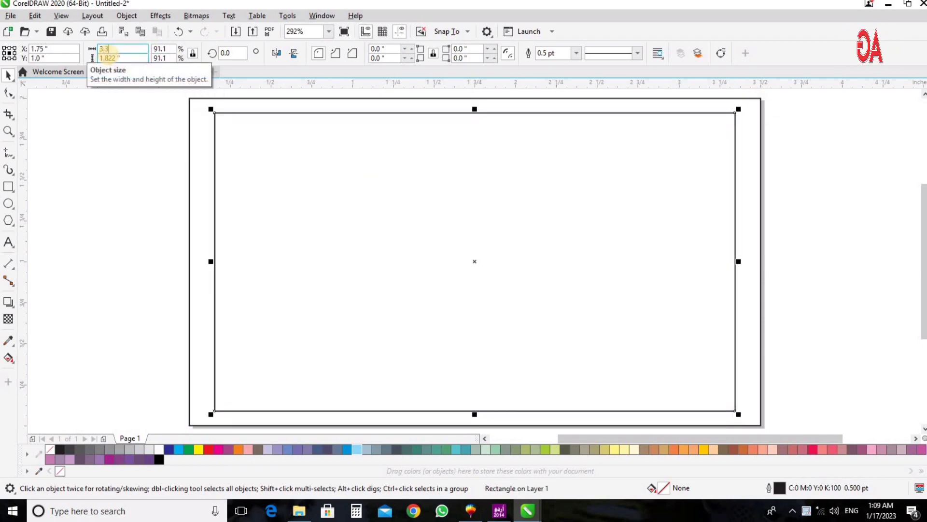
{"action": "type", "text": ".2"}
{"action": "key", "text": "Tab"}
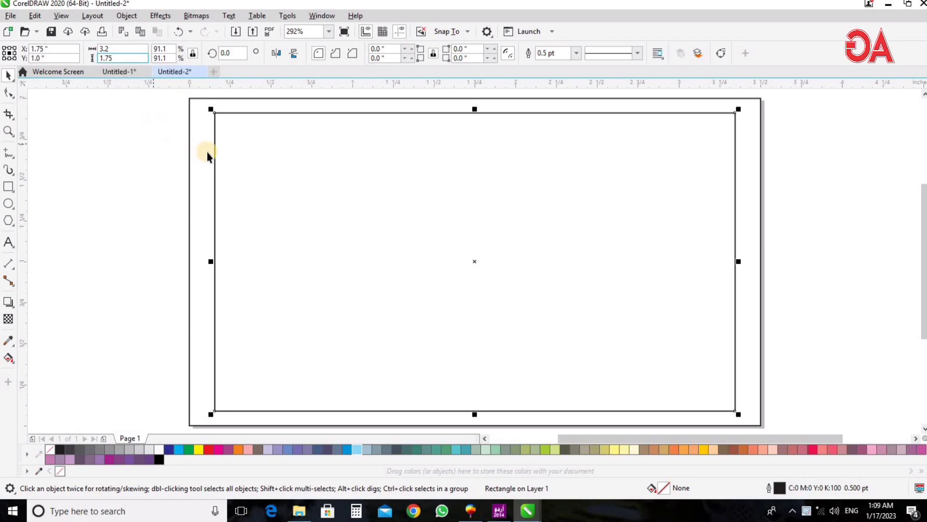
{"action": "key", "text": "Return"}
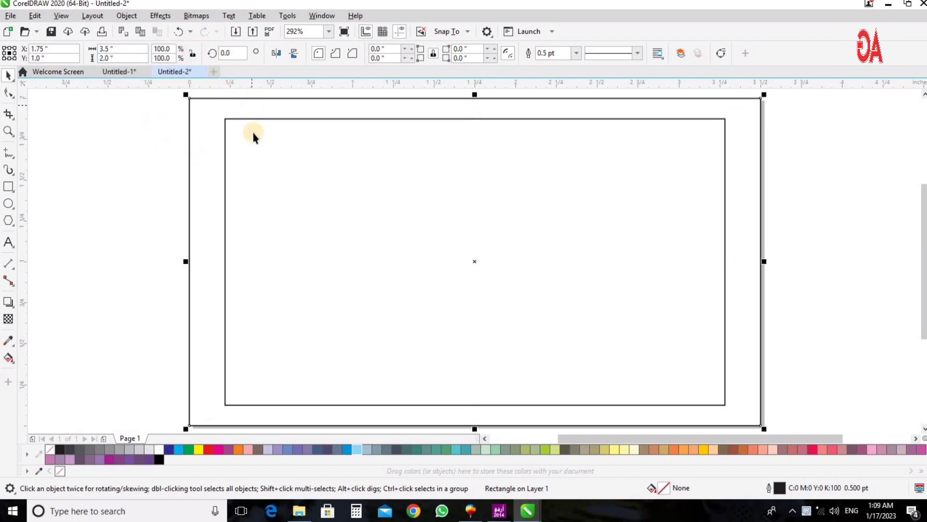
{"action": "left_click", "coordinate": [121, 49]}
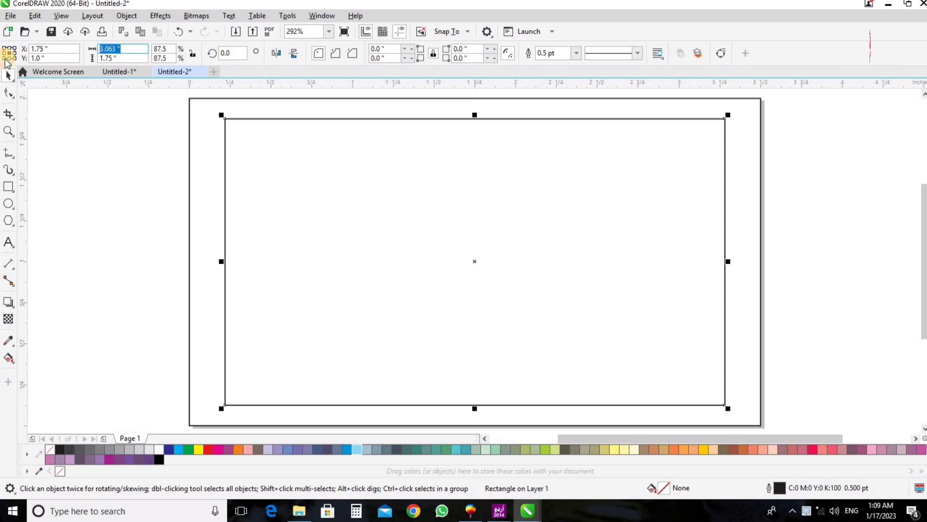
{"action": "type", "text": "2"}
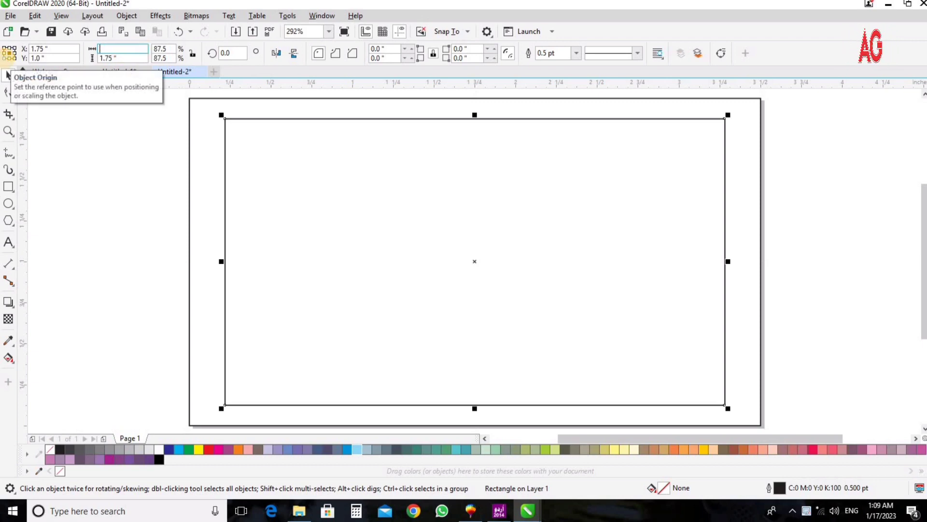
{"action": "key", "text": "Return"}
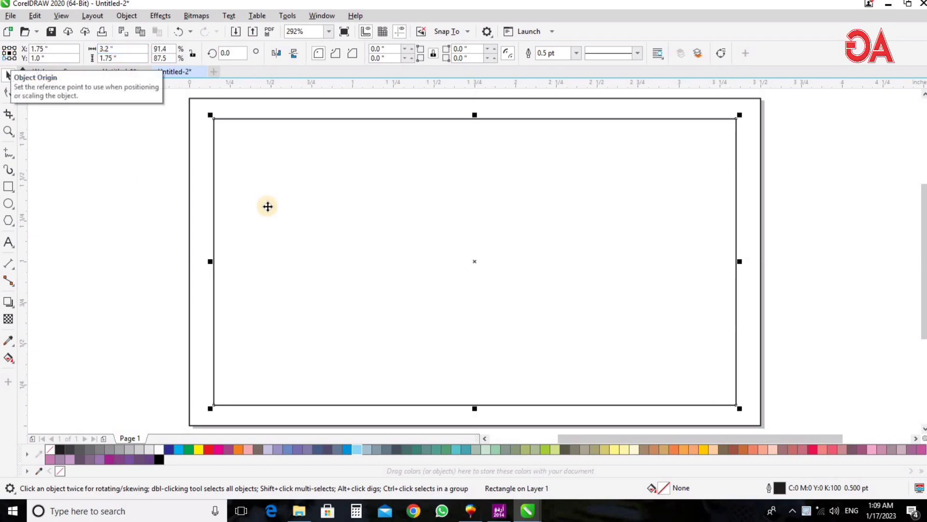
{"action": "left_click", "coordinate": [751, 235], "text": "shift"}
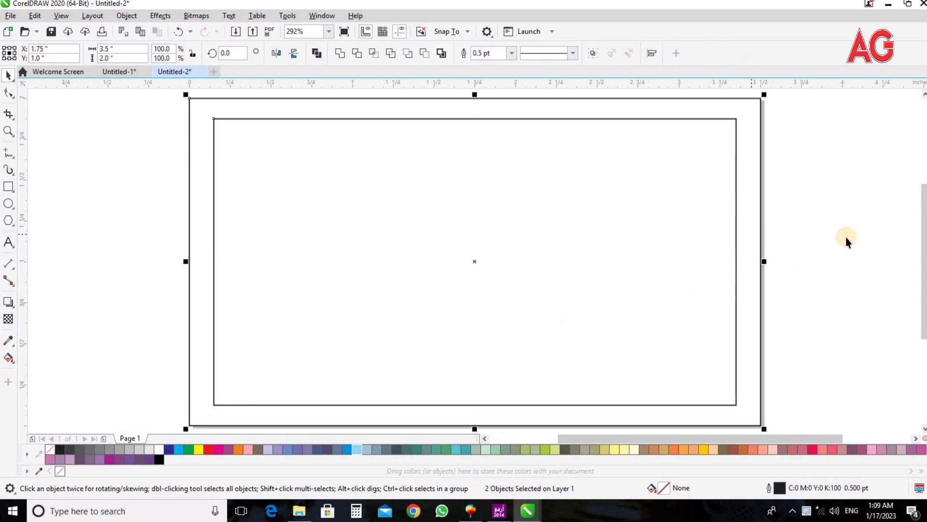
{"action": "left_click", "coordinate": [751, 189]}
{"action": "left_click", "coordinate": [312, 426]}
{"action": "key", "text": "Left"}
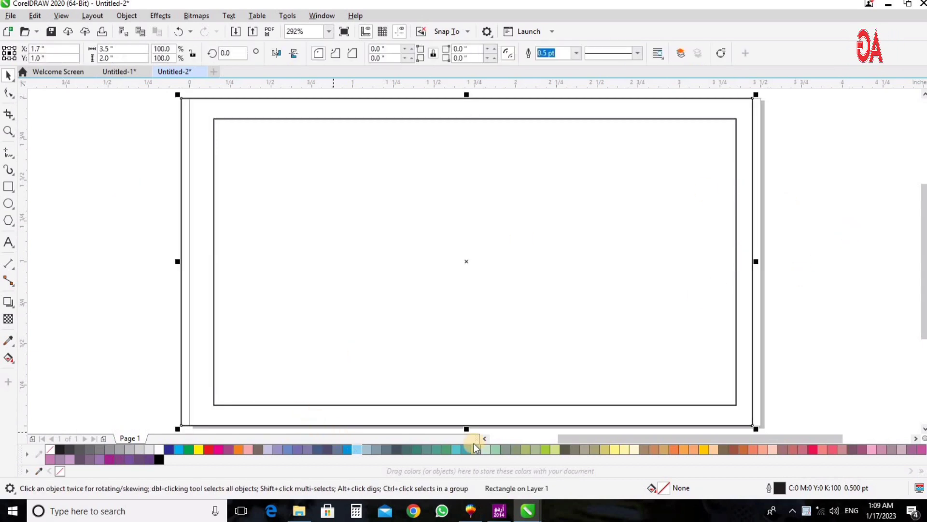
{"action": "key", "text": "ctrl+z"}
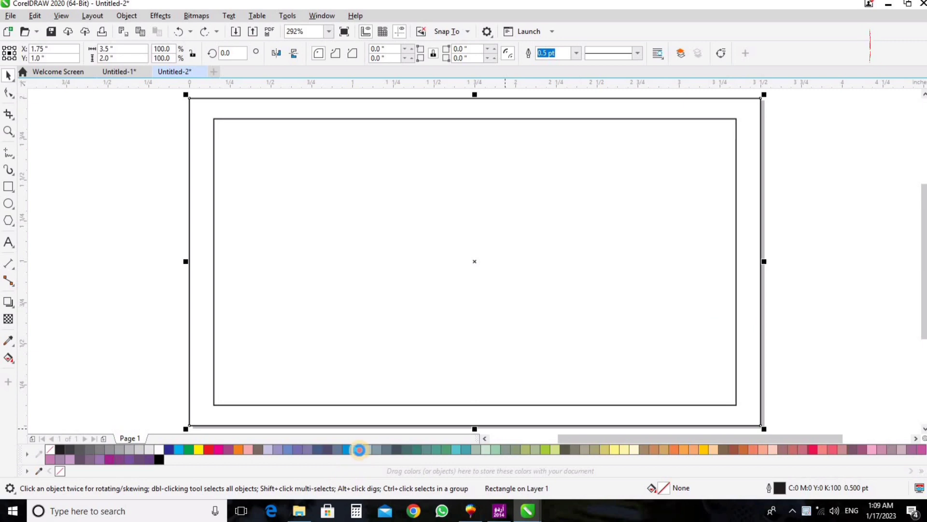
Fill the outer rectangle with light blue and apply a vertical linear fountain fill fading from light blue at the top to white at the bottom.
{"action": "left_click", "coordinate": [359, 450]}
{"action": "key", "text": "g"}
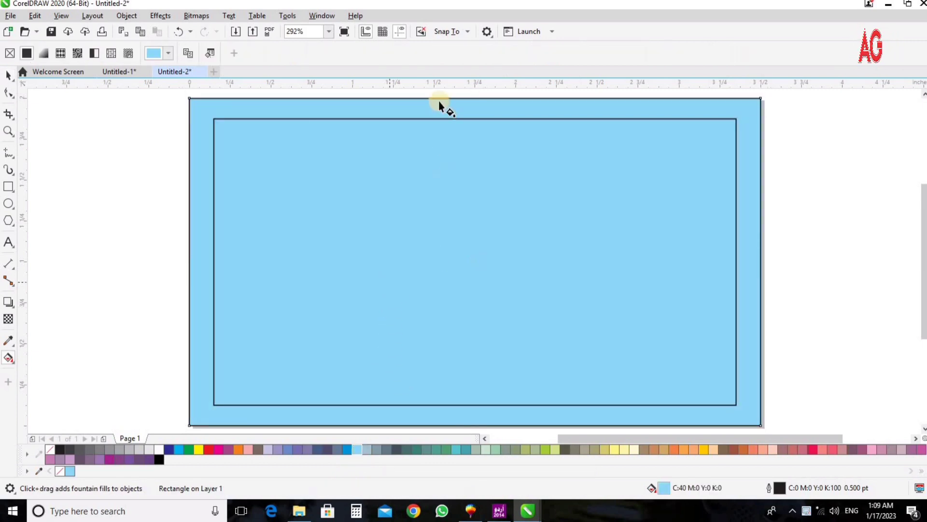
{"action": "left_click_drag", "start_coordinate": [446, 99], "coordinate": [457, 417]}
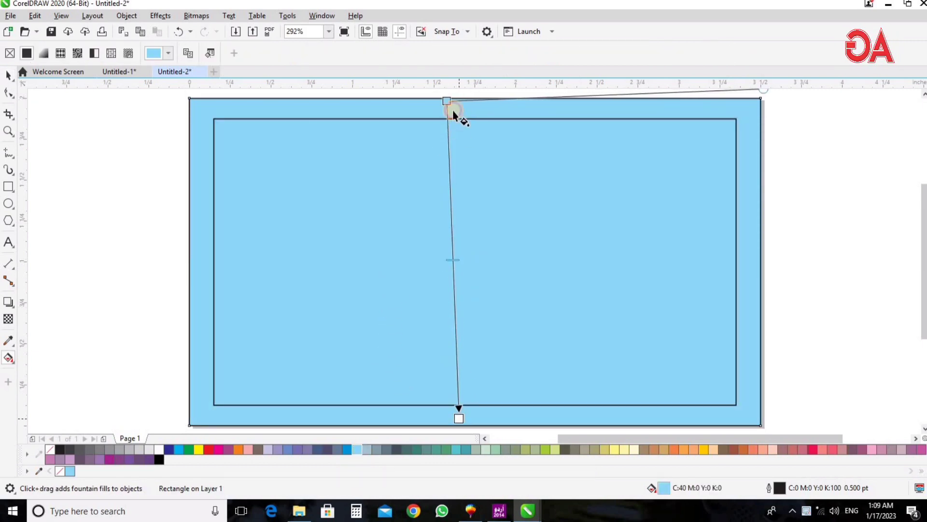
{"action": "left_click_drag", "start_coordinate": [450, 100], "coordinate": [452, 99]}
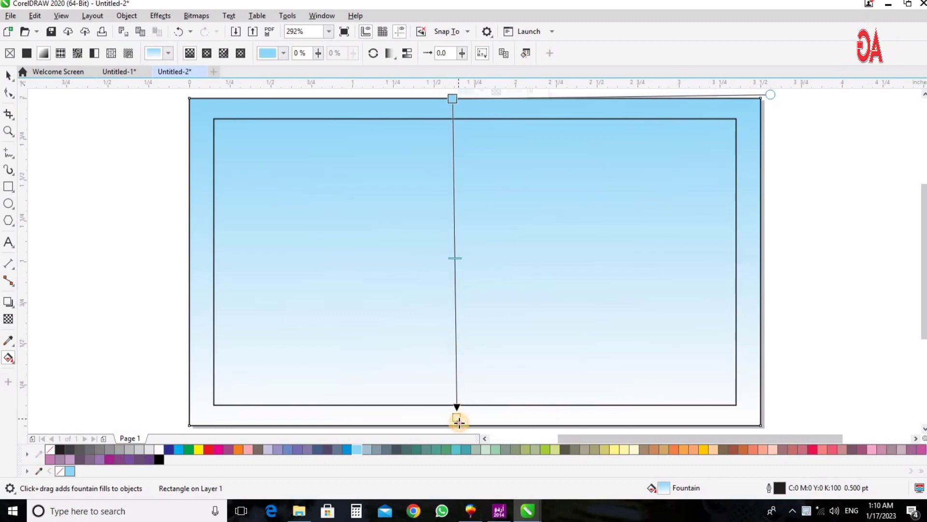
Change the gradient's bottom end colour to the light blue swatch (C40) using the colour sampler.
{"action": "left_click", "coordinate": [459, 423]}
{"action": "left_click", "coordinate": [467, 413]}
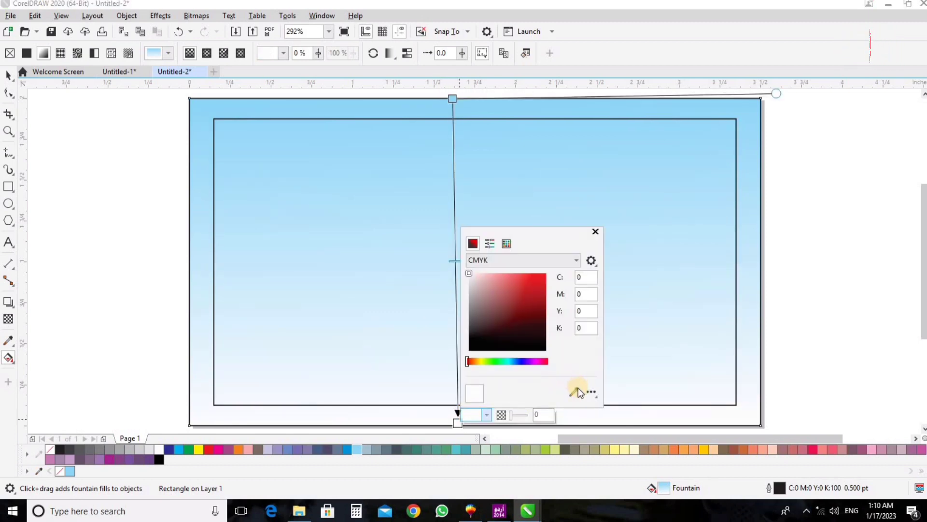
{"action": "left_click", "coordinate": [577, 392]}
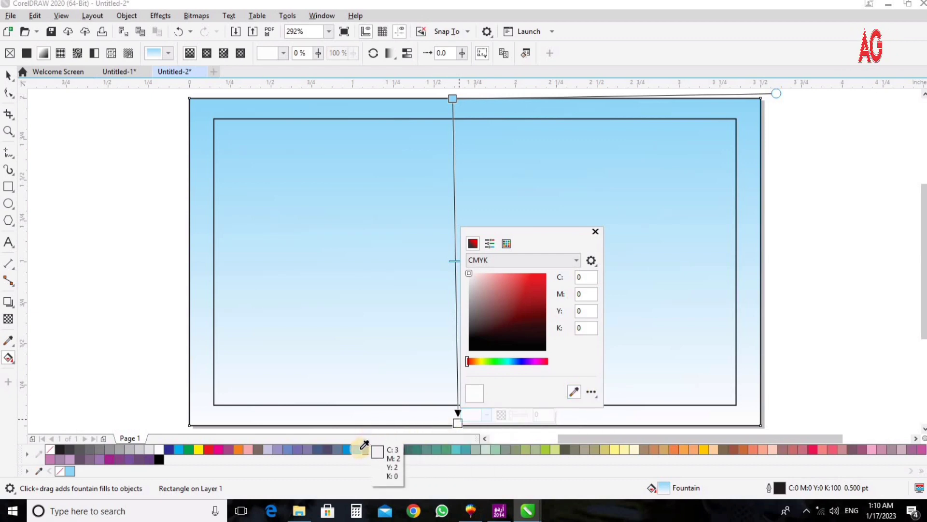
{"action": "left_click", "coordinate": [360, 448]}
Add a colour node near the middle of the gradient, at about 49%, and make it white with the colour sampler.
{"action": "left_click", "coordinate": [455, 262]}
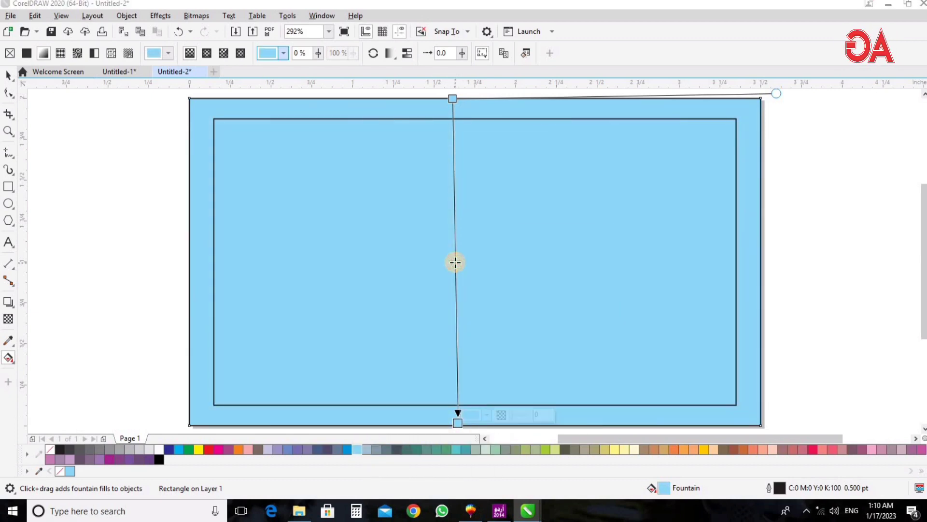
{"action": "left_click", "coordinate": [454, 259]}
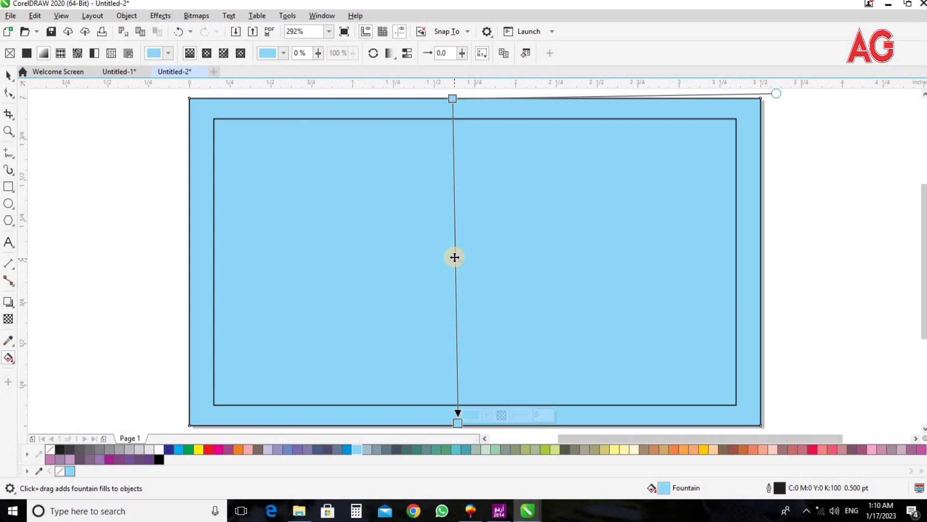
{"action": "double_click", "coordinate": [455, 257]}
{"action": "left_click", "coordinate": [471, 249]}
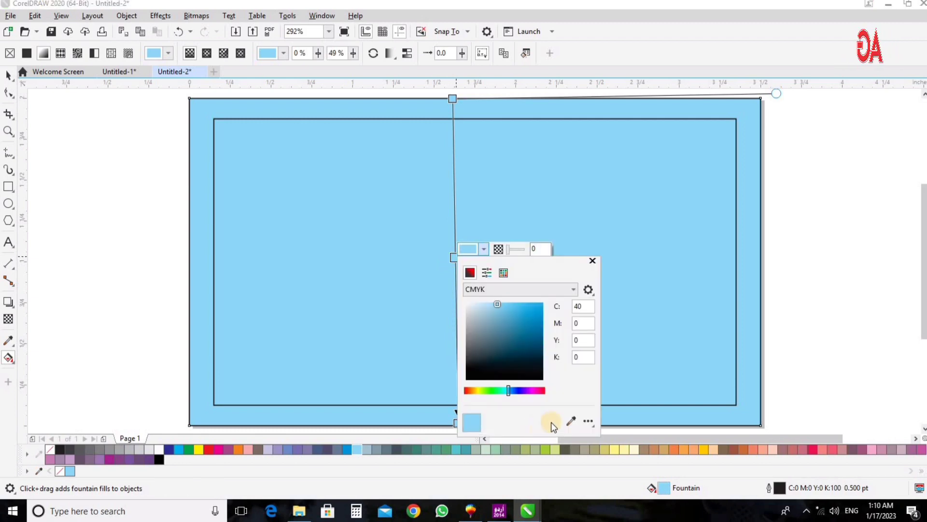
{"action": "left_click", "coordinate": [567, 421]}
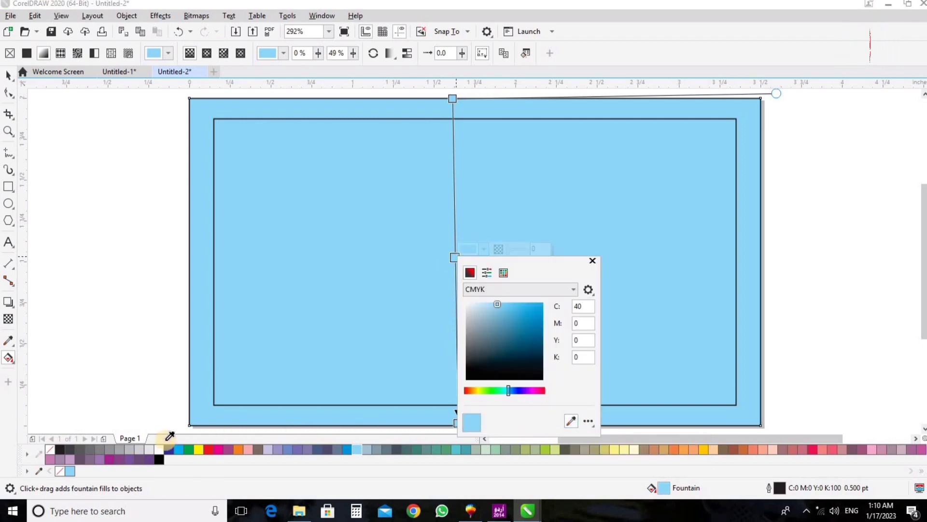
{"action": "left_click", "coordinate": [627, 370]}
{"action": "left_click", "coordinate": [810, 225]}
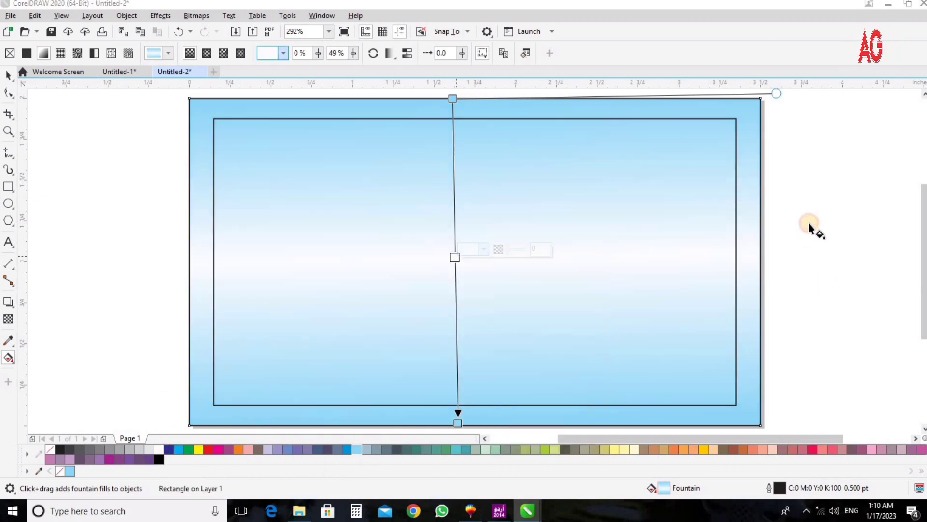
{"action": "left_click", "coordinate": [811, 225]}
{"action": "key", "text": "space"}
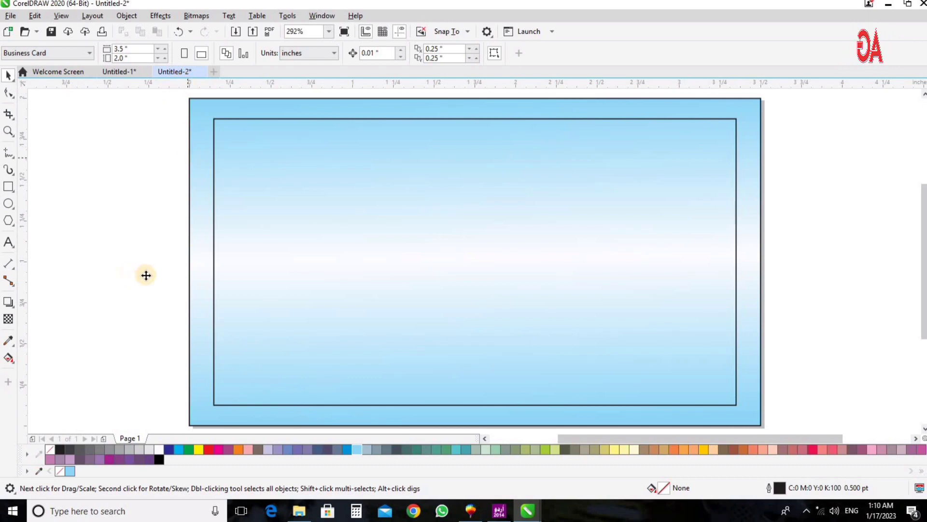
Move the wave PowerClip shape onto the card and align it to the top centre of the outer rectangle.
{"action": "left_click_drag", "start_coordinate": [133, 274], "coordinate": [422, 194]}
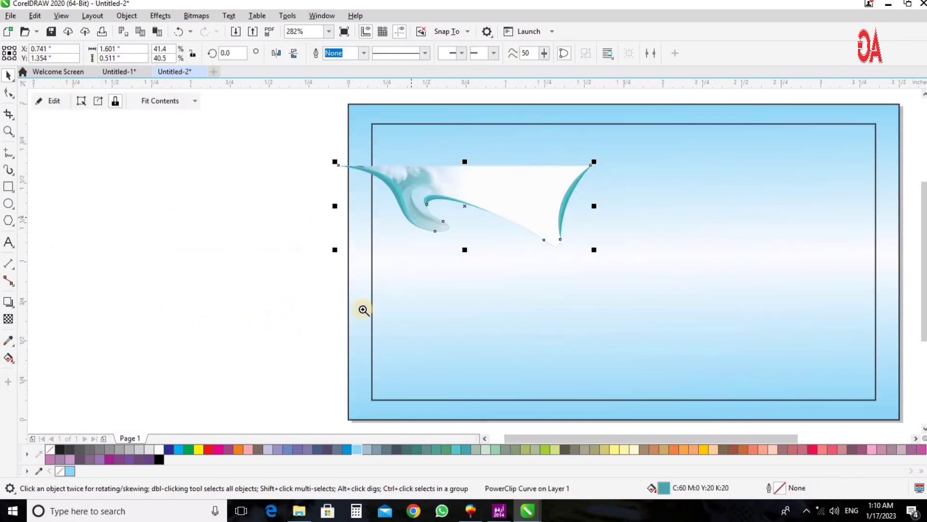
{"action": "key", "text": "z"}
{"action": "left_click_drag", "start_coordinate": [203, 327], "coordinate": [897, 110]}
{"action": "key", "text": "space"}
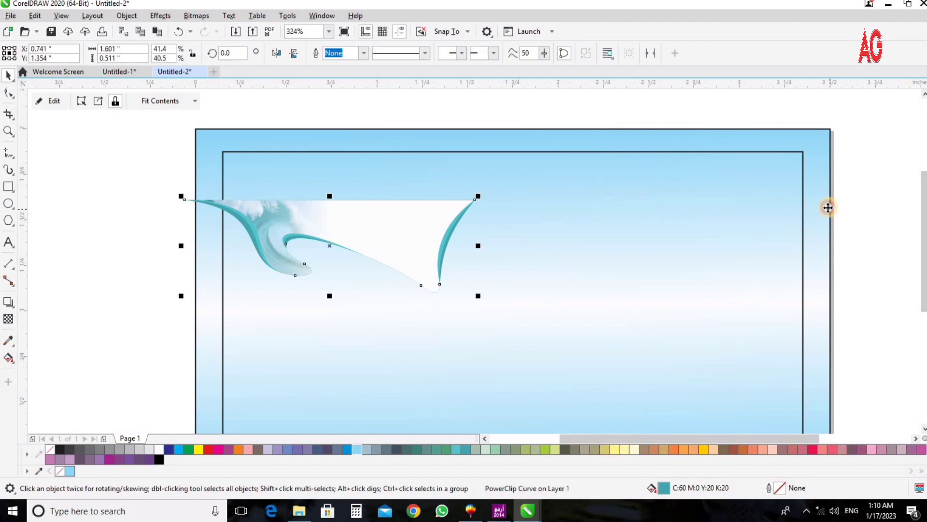
{"action": "left_click", "coordinate": [826, 206], "text": "shift"}
{"action": "key", "text": "c"}
{"action": "key", "text": "t"}
{"action": "left_click", "coordinate": [644, 215]}
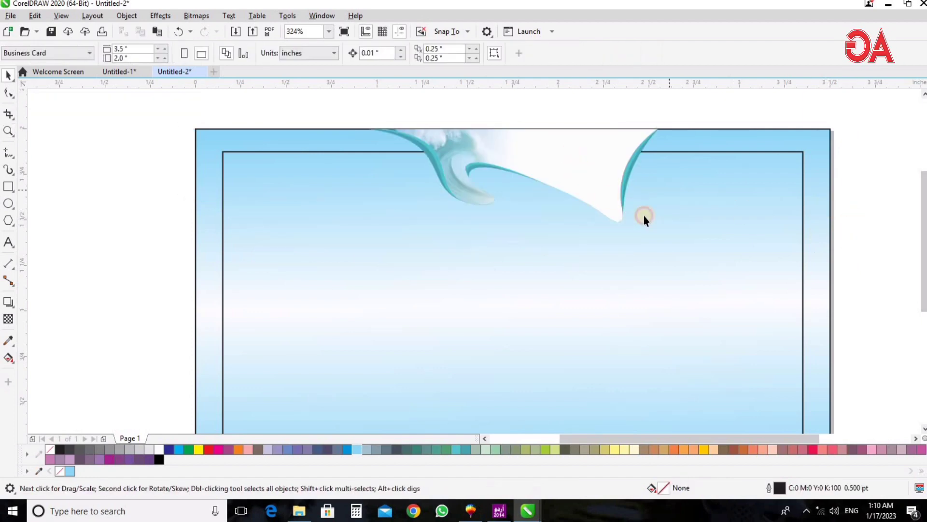
Enlarge the wave shape to about 3.65 by 1.04 inches and move it down so its top sits at the card's upper edge.
{"action": "left_click_drag", "start_coordinate": [663, 226], "coordinate": [813, 321]}
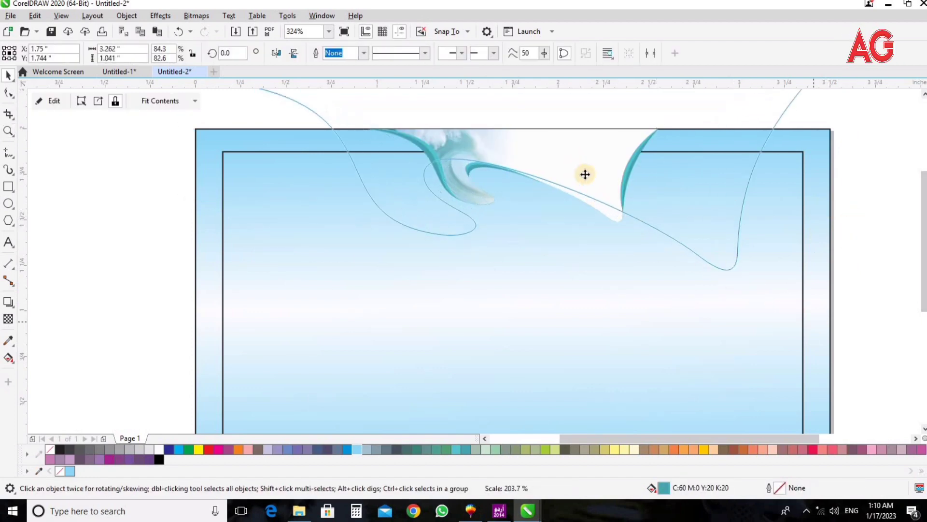
{"action": "left_click_drag", "start_coordinate": [586, 175], "coordinate": [579, 198]}
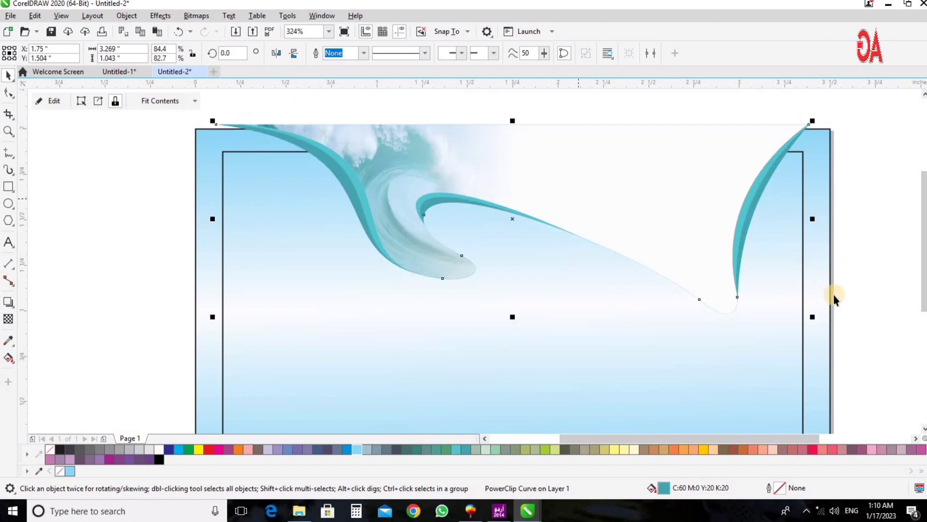
{"action": "left_click_drag", "start_coordinate": [816, 221], "coordinate": [846, 222]}
{"action": "scroll", "coordinate": [865, 294], "scroll_direction": "down", "scroll_amount": 1}
{"action": "left_click", "coordinate": [663, 331]}
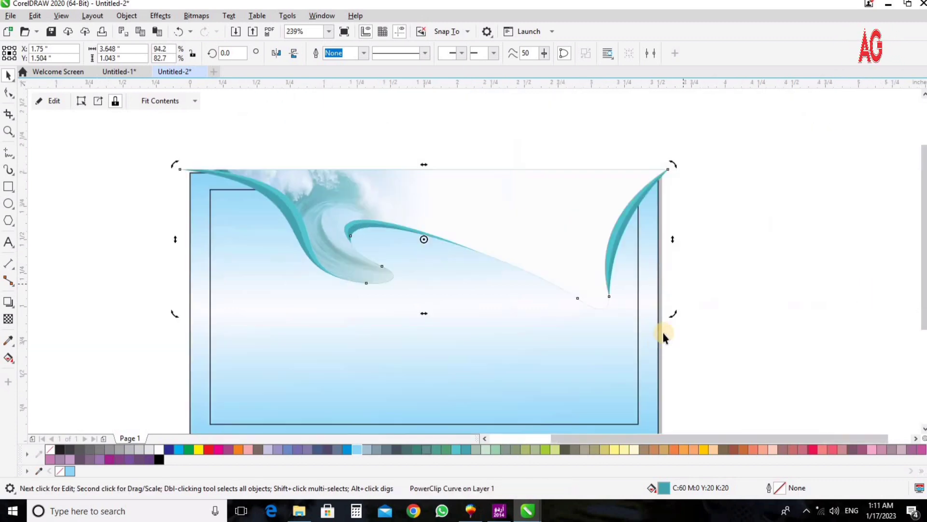
{"action": "left_click", "coordinate": [651, 344], "text": "shift"}
{"action": "left_click", "coordinate": [806, 249]}
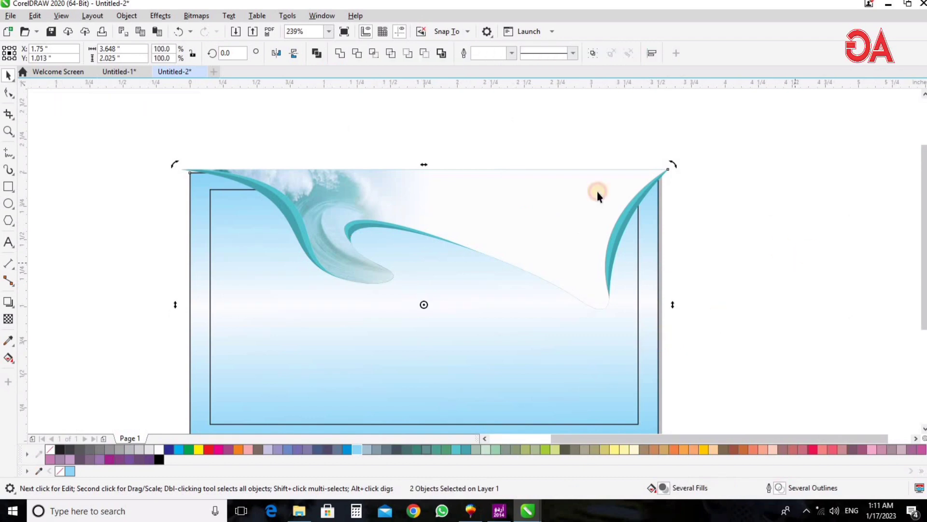
Scale the wave shape down to about 3.24 by 0.93 inches and align its top with the outer rectangle's top edge.
{"action": "left_click", "coordinate": [600, 195]}
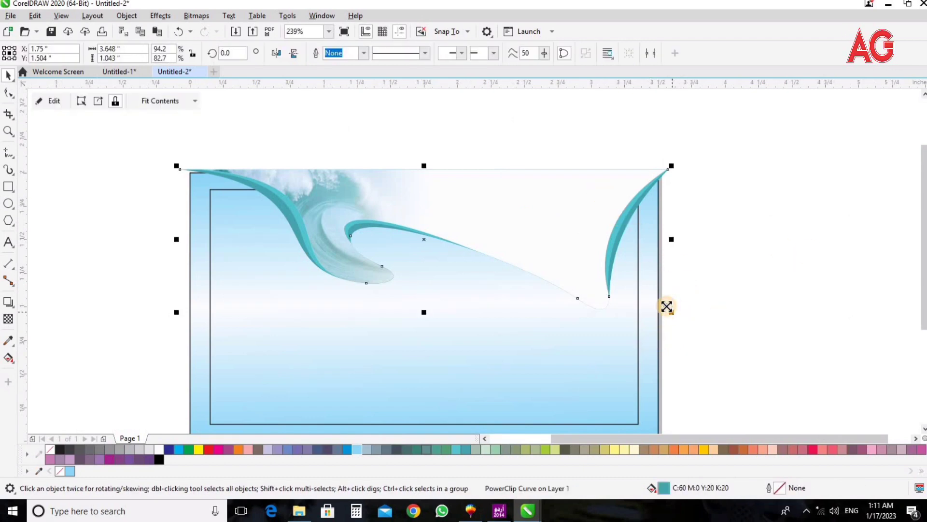
{"action": "left_click_drag", "start_coordinate": [581, 246], "coordinate": [581, 239]}
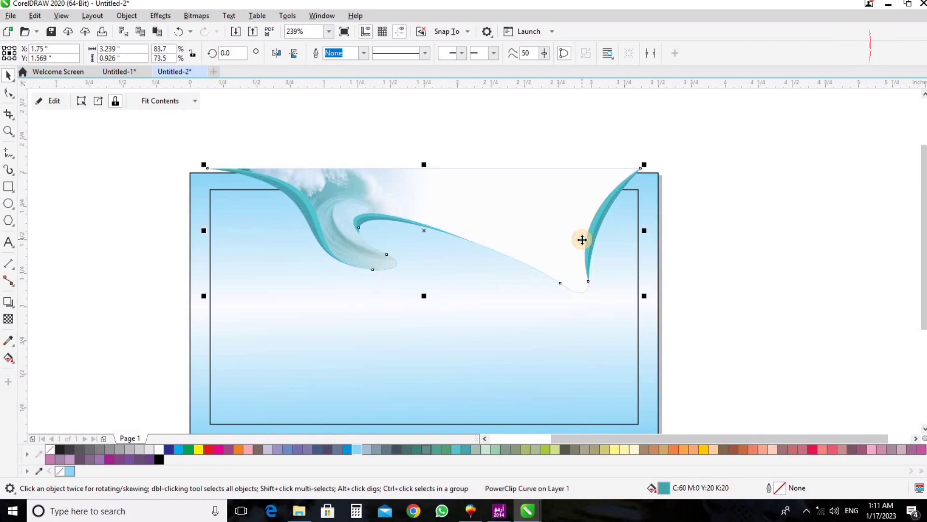
{"action": "left_click", "coordinate": [652, 316], "text": "shift"}
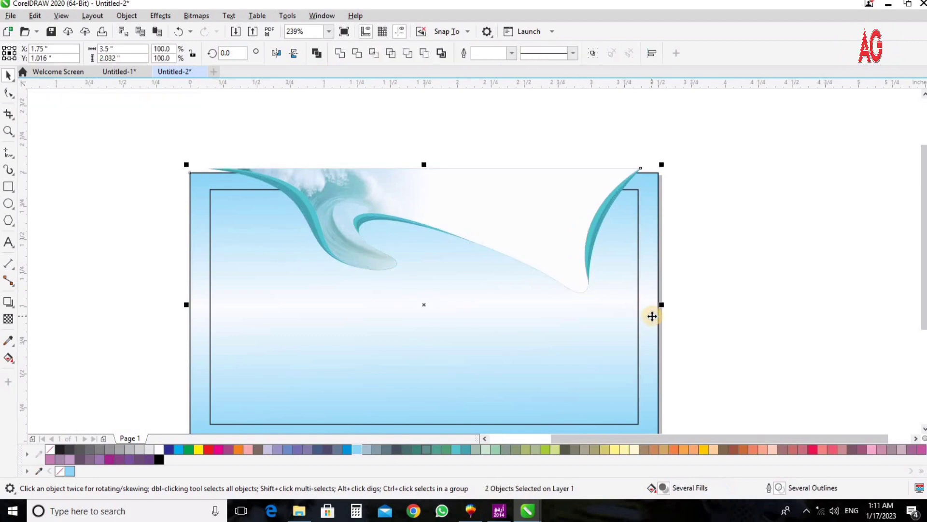
{"action": "key", "text": "z"}
{"action": "mouse_move", "coordinate": [179, 134]}
{"action": "left_mouse_down"}
{"action": "mouse_move", "coordinate": [766, 364]}
{"action": "mouse_move", "coordinate": [804, 333]}
{"action": "left_mouse_up"}
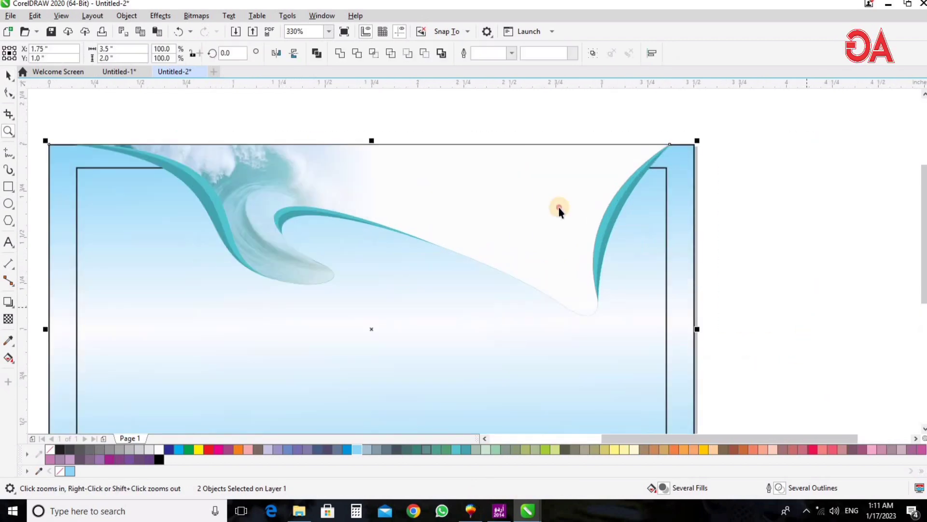
{"action": "key", "text": "space"}
{"action": "left_click", "coordinate": [558, 208]}
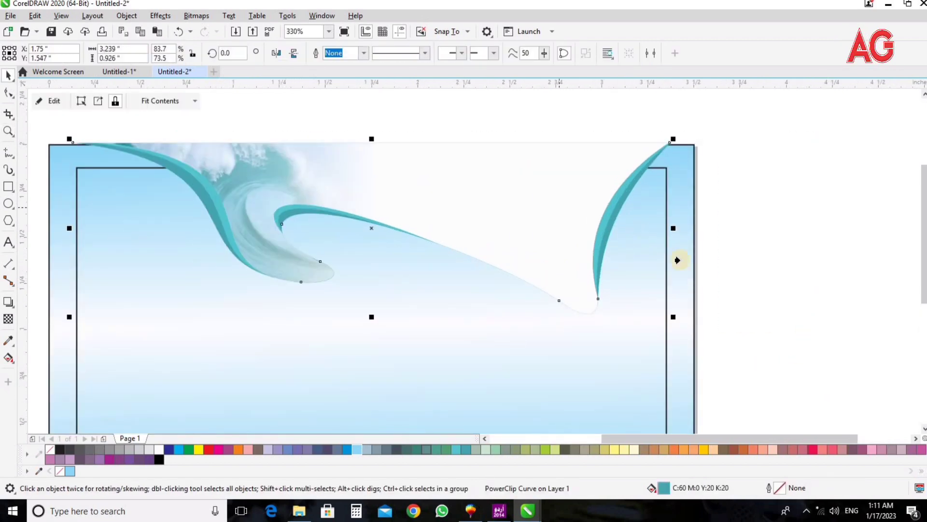
Place the wave shape inside the outer rectangle as a PowerClip and deselect it.
{"action": "left_click", "coordinate": [678, 259]}
{"action": "left_click", "coordinate": [775, 213]}
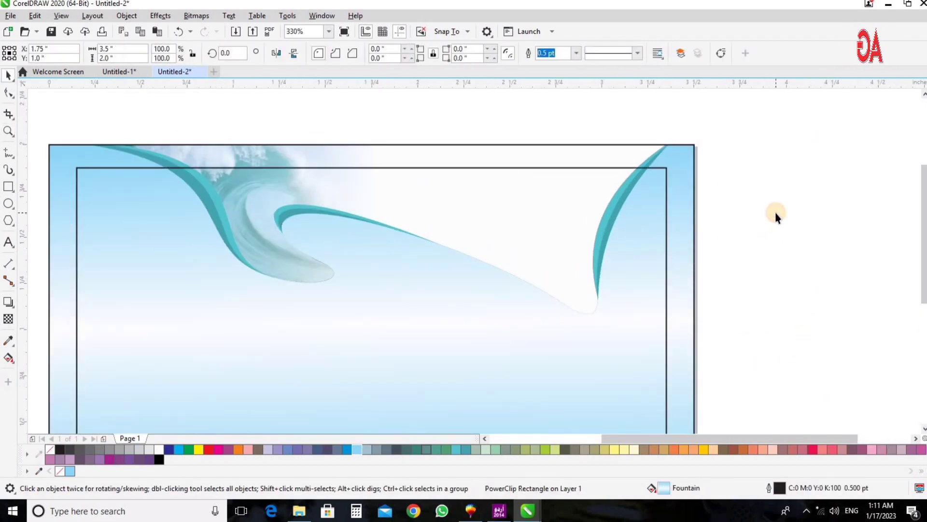
Open the outer rectangle's PowerClip contents for editing and enlarge the wave shape to about 3.37 by 0.96 inches.
{"action": "key", "text": "F4"}
{"action": "key", "text": "z"}
{"action": "left_click_drag", "start_coordinate": [146, 250], "coordinate": [843, 96]}
{"action": "key", "text": "space"}
{"action": "double_click", "coordinate": [747, 177]}
{"action": "left_click", "coordinate": [746, 178]}
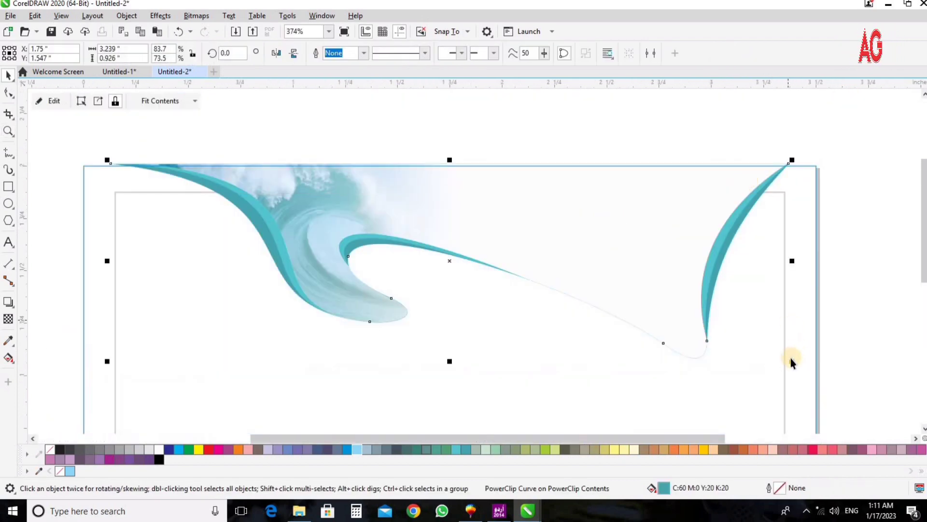
{"action": "mouse_move", "coordinate": [795, 362]}
{"action": "left_mouse_down"}
{"action": "mouse_move", "coordinate": [807, 374]}
{"action": "mouse_move", "coordinate": [805, 365]}
{"action": "left_mouse_up"}
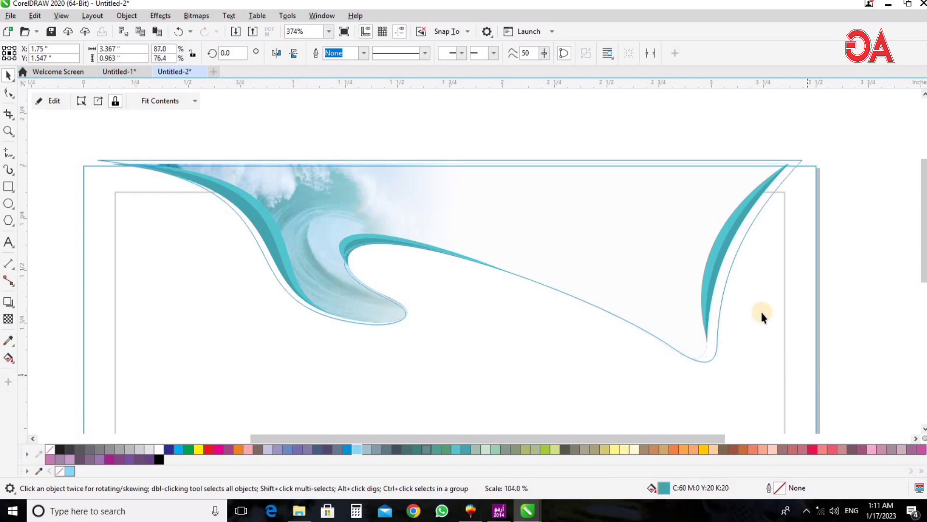
Nudge the wave shape down until its top meets the outer rectangle's upper edge, and finish editing the PowerClip contents.
{"action": "double_click", "coordinate": [721, 277]}
{"action": "left_click", "coordinate": [718, 179]}
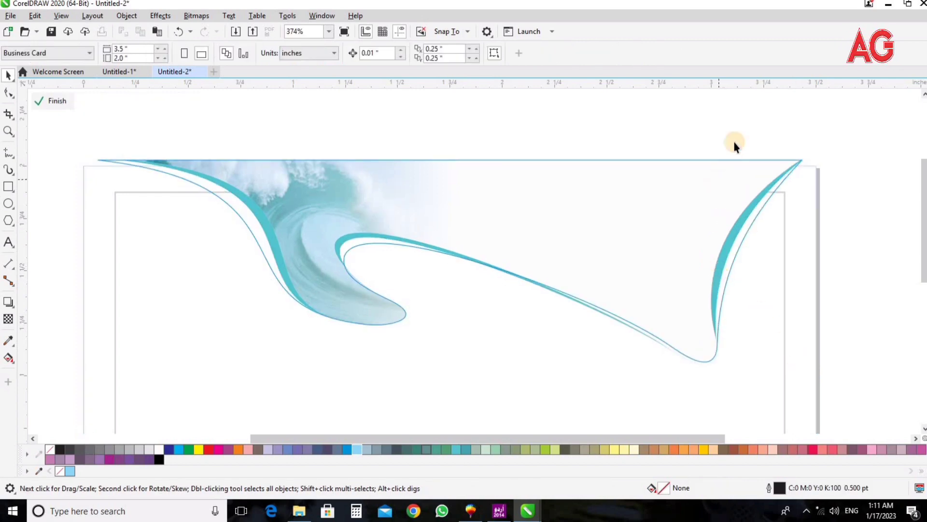
{"action": "left_click", "coordinate": [709, 191]}
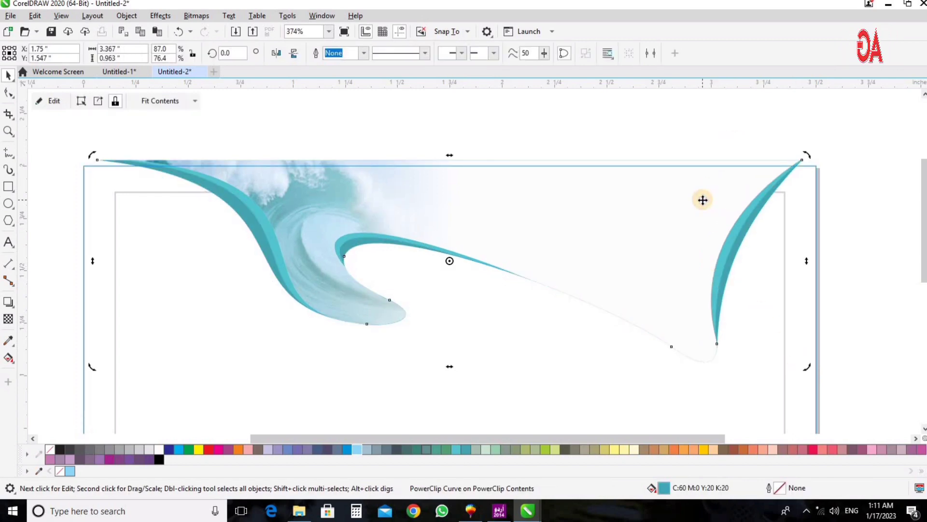
{"action": "key", "text": "Down"}
{"action": "key", "text": "Down"}
{"action": "key", "text": "Down"}
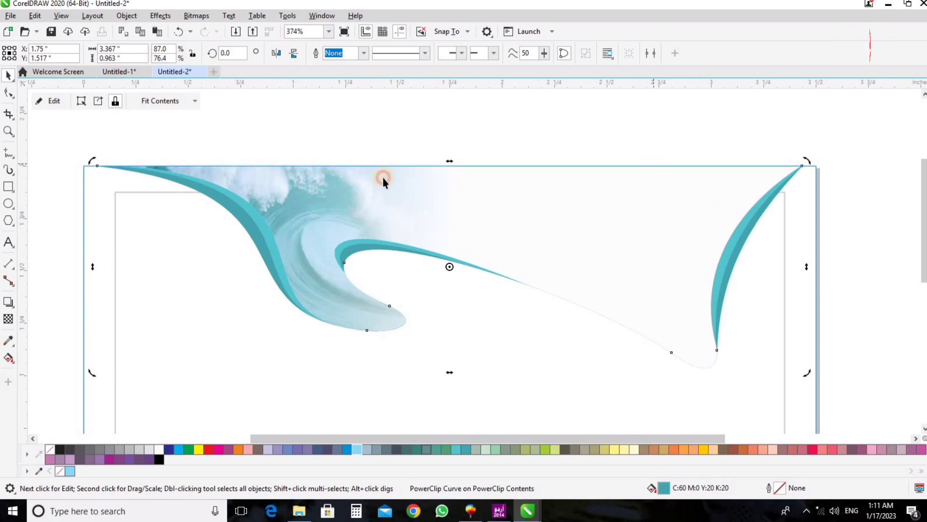
{"action": "left_click", "coordinate": [383, 178], "text": "ctrl"}
{"action": "key", "text": "z"}
{"action": "left_click_drag", "start_coordinate": [43, 145], "coordinate": [186, 235]}
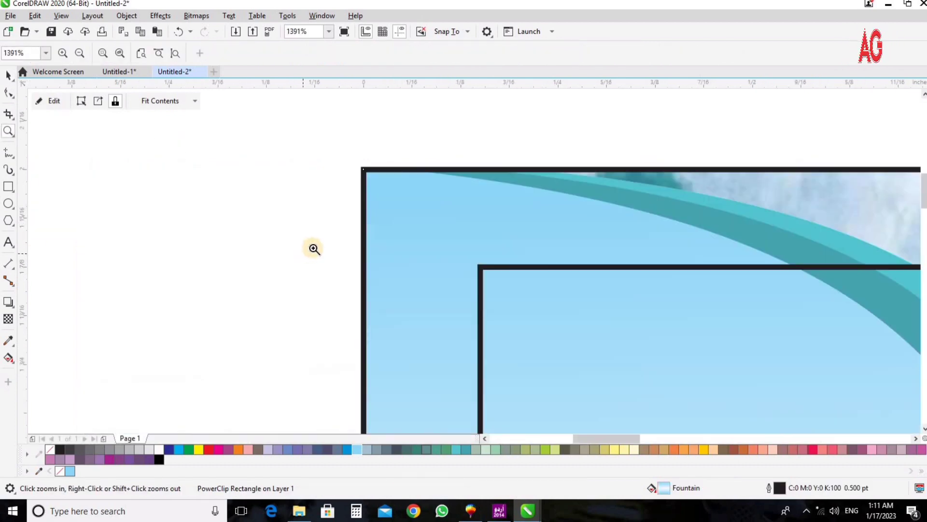
{"action": "key", "text": "F4"}
{"action": "key", "text": "space"}
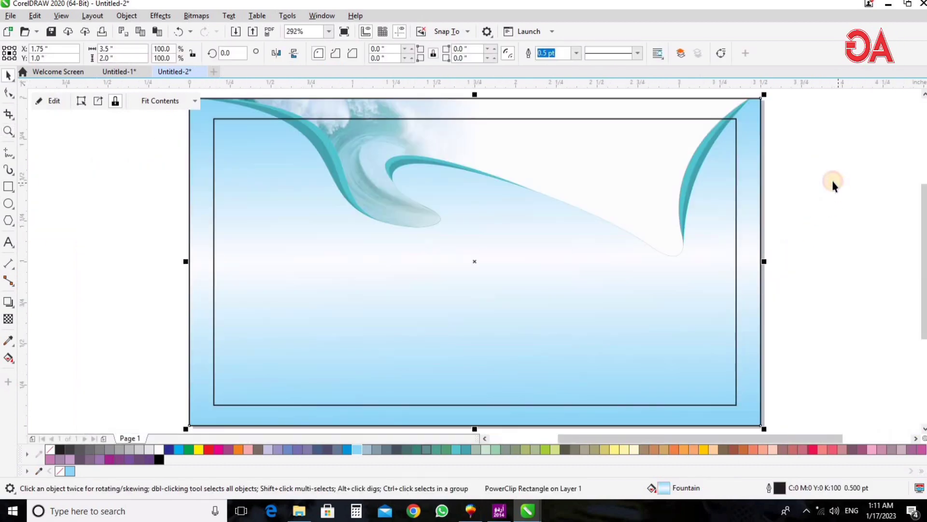
{"action": "left_click", "coordinate": [822, 173]}
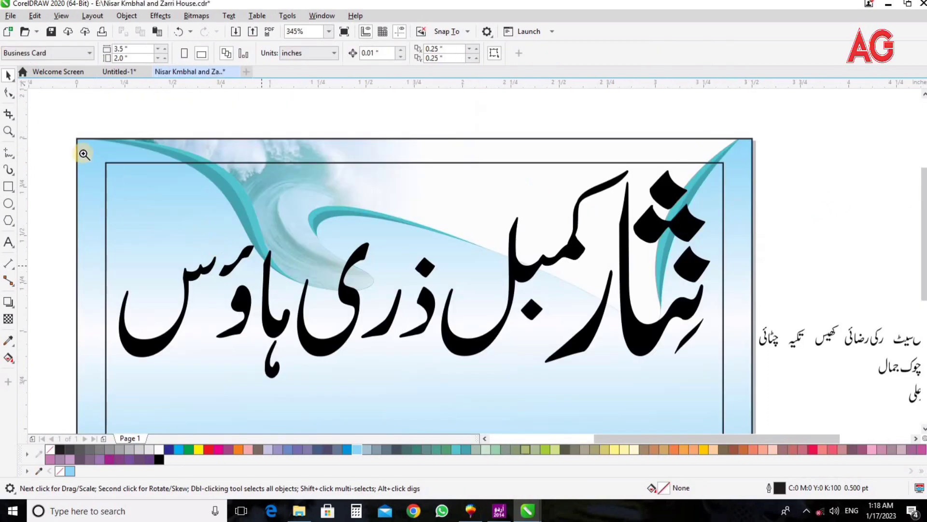
Fill the rightmost word of the large Urdu title with red (C0 M100 Y100 K0).
{"action": "key", "text": "z"}
{"action": "left_click_drag", "start_coordinate": [795, 424], "coordinate": [792, 422]}
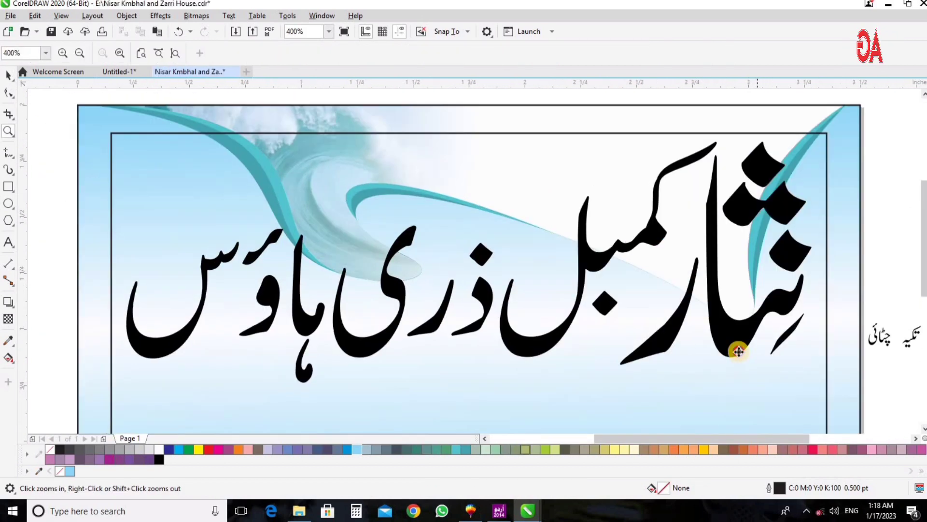
{"action": "key", "text": "space"}
{"action": "left_click", "coordinate": [736, 348]}
{"action": "left_click_drag", "start_coordinate": [568, 324], "coordinate": [618, 360]}
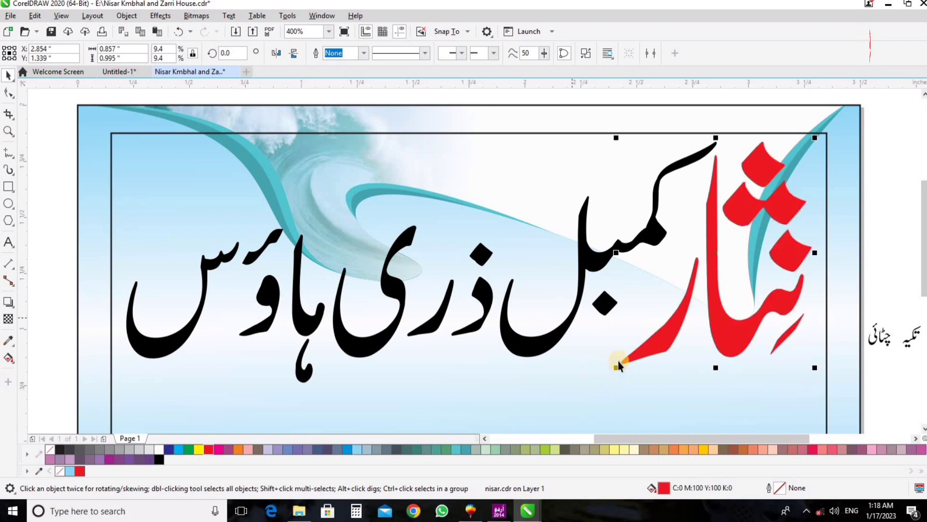
Try magenta and dark blue fills on the group of remaining title words.
{"action": "left_click", "coordinate": [604, 312]}
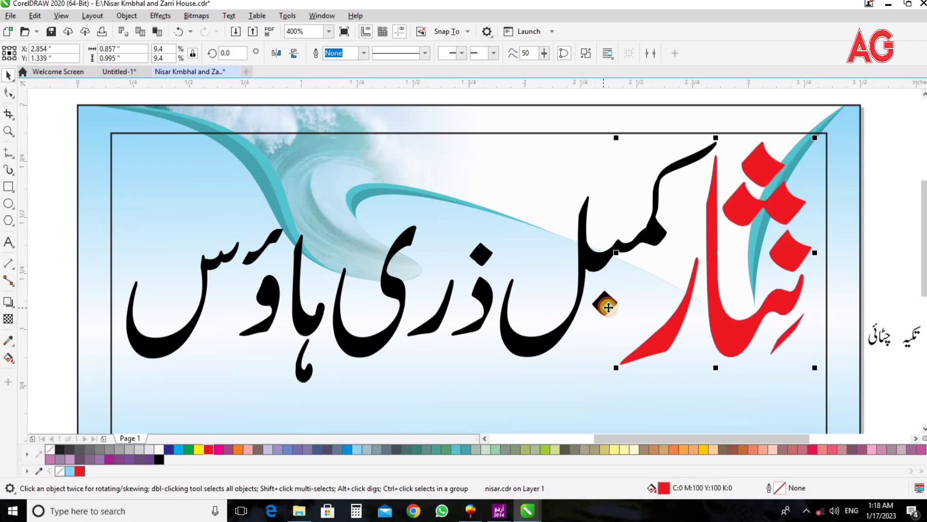
{"action": "left_click", "coordinate": [218, 448]}
{"action": "key", "text": "F4"}
{"action": "key", "text": "z"}
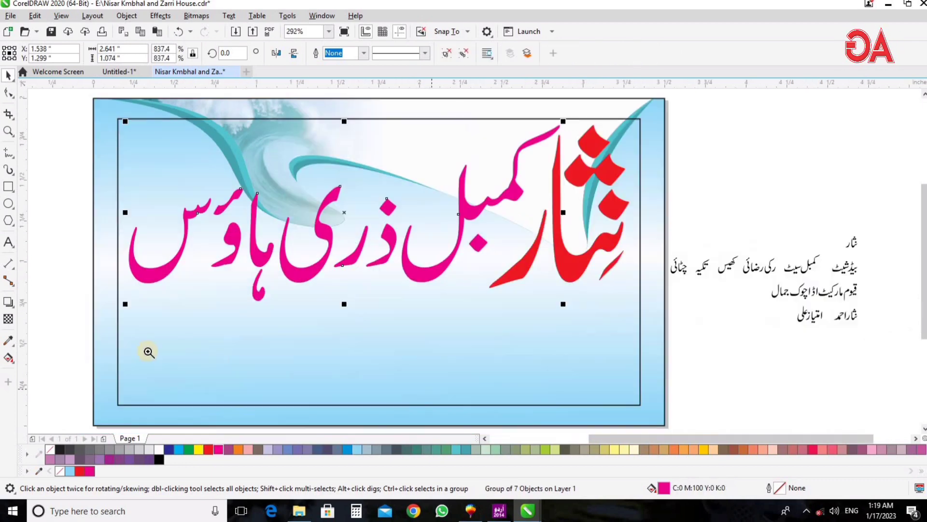
{"action": "mouse_move", "coordinate": [80, 347]}
{"action": "left_mouse_down"}
{"action": "mouse_move", "coordinate": [679, 127]}
{"action": "mouse_move", "coordinate": [699, 70]}
{"action": "left_mouse_up"}
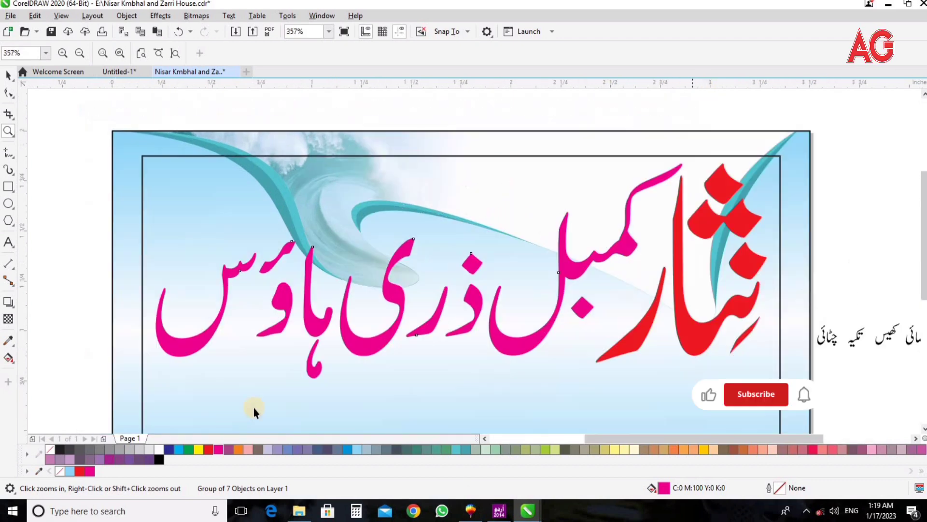
{"action": "key", "text": "space"}
{"action": "left_click", "coordinate": [172, 451]}
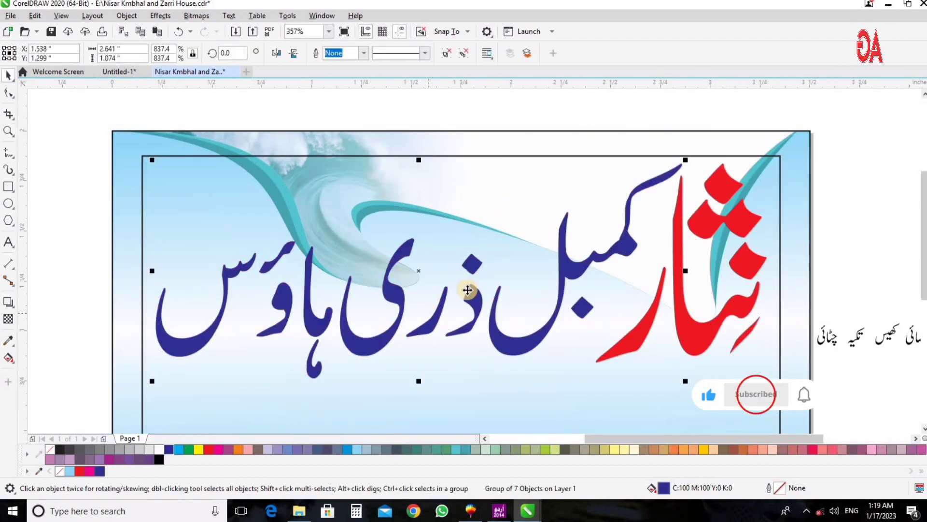
Fill the group of remaining title words with red (C0 M100 Y100 K0).
{"action": "key", "text": "F4"}
{"action": "key", "text": "z"}
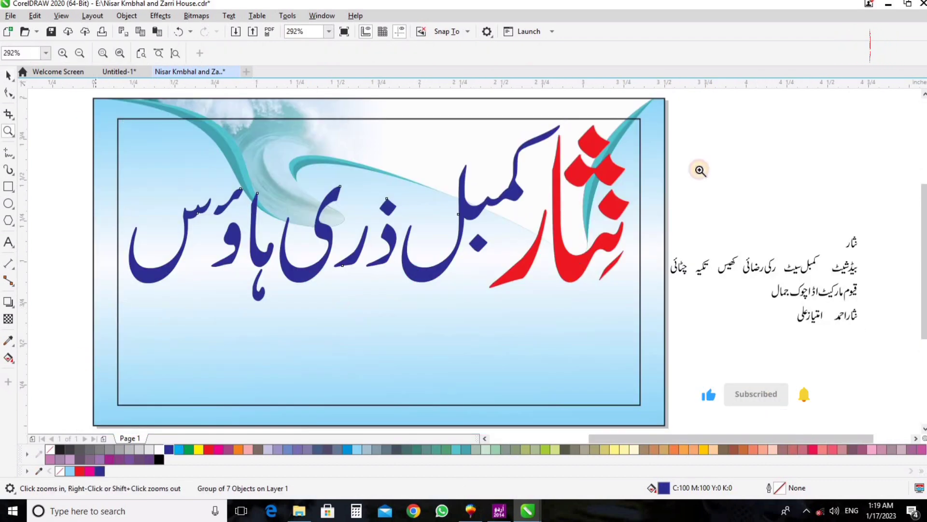
{"action": "left_click_drag", "start_coordinate": [711, 91], "coordinate": [710, 84]}
{"action": "key", "text": "space"}
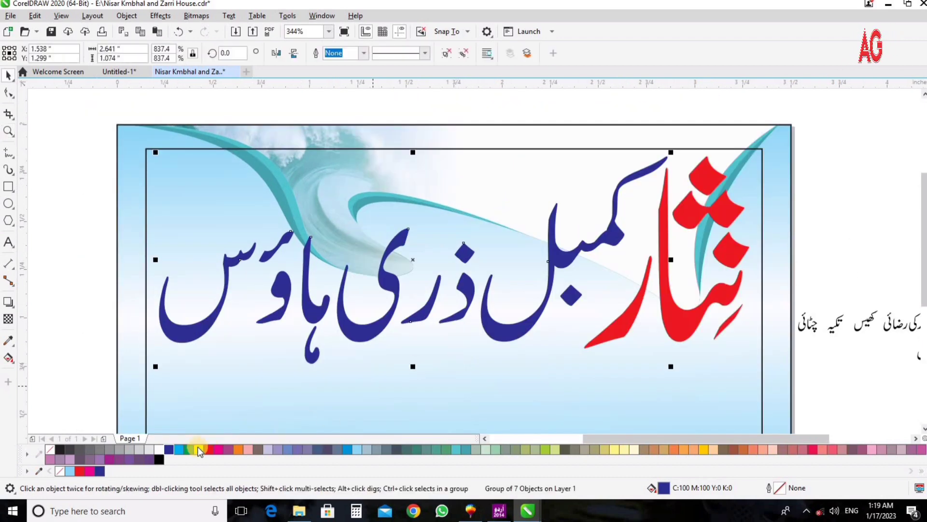
{"action": "left_click", "coordinate": [208, 450]}
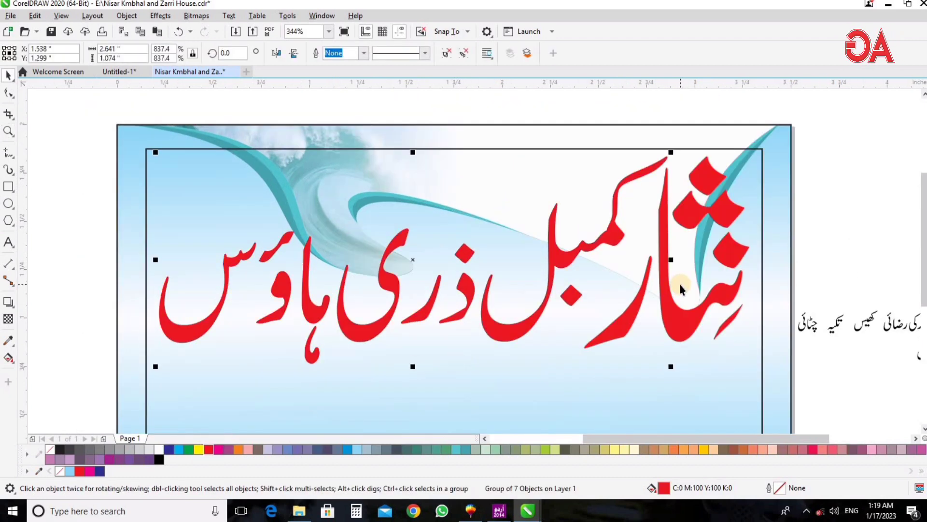
Apply a linear fountain fill to the title's rightmost word, running from its lower-left tip up to its top dots.
{"action": "left_click", "coordinate": [700, 321], "text": "ctrl"}
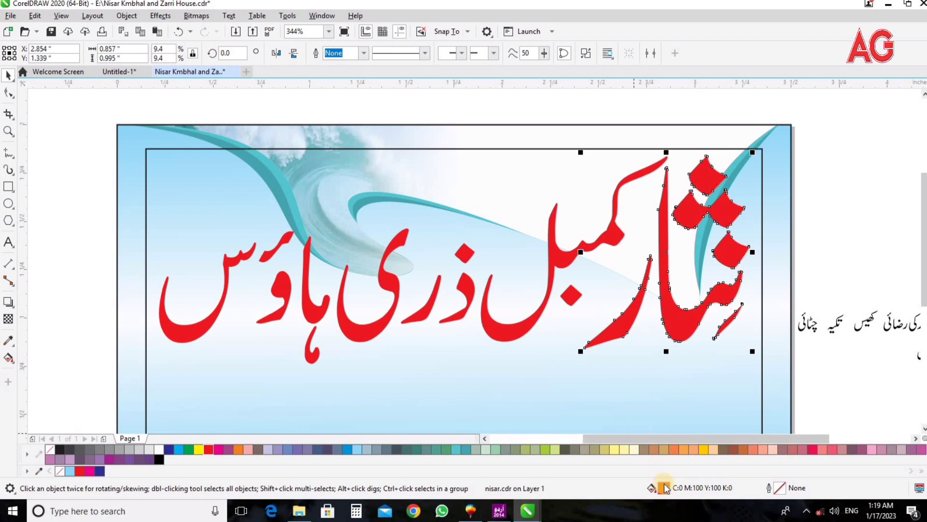
{"action": "key", "text": "F2"}
{"action": "left_click_drag", "start_coordinate": [510, 402], "coordinate": [876, 98]}
{"action": "key", "text": "g"}
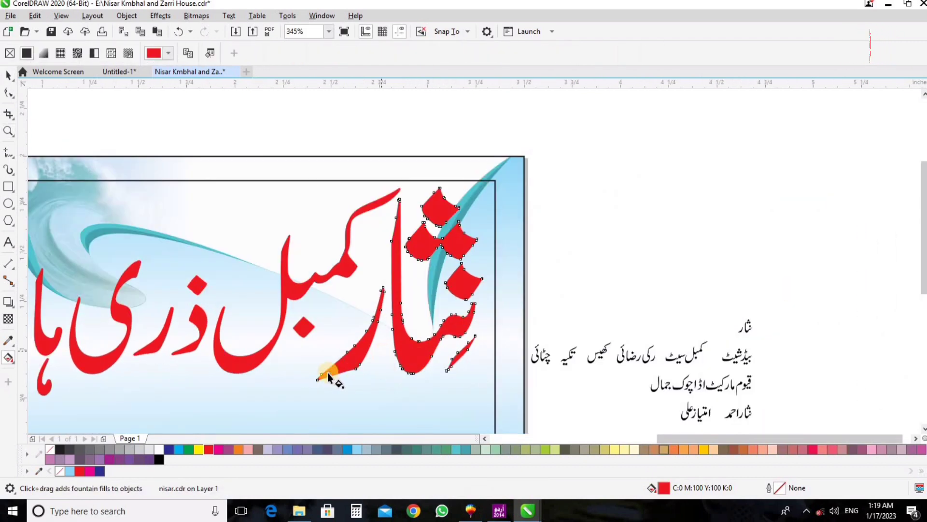
{"action": "mouse_move", "coordinate": [325, 375]}
{"action": "left_mouse_down"}
{"action": "mouse_move", "coordinate": [470, 213]}
{"action": "mouse_move", "coordinate": [448, 212]}
{"action": "left_mouse_up"}
Set the end colour of the word's fountain fill to dark red, C0 M100 Y100 K50.
{"action": "left_click", "coordinate": [448, 212]}
{"action": "left_click", "coordinate": [558, 382]}
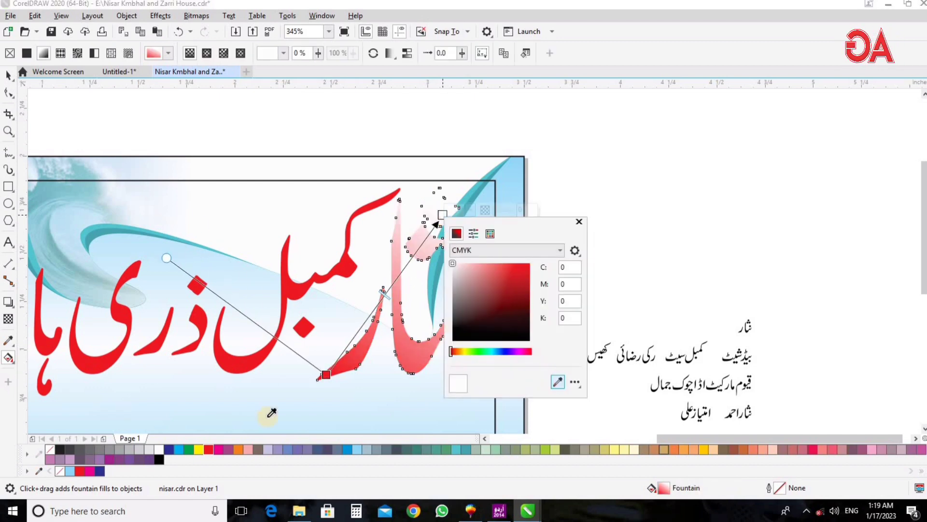
{"action": "left_click", "coordinate": [208, 449]}
{"action": "left_click", "coordinate": [490, 234]}
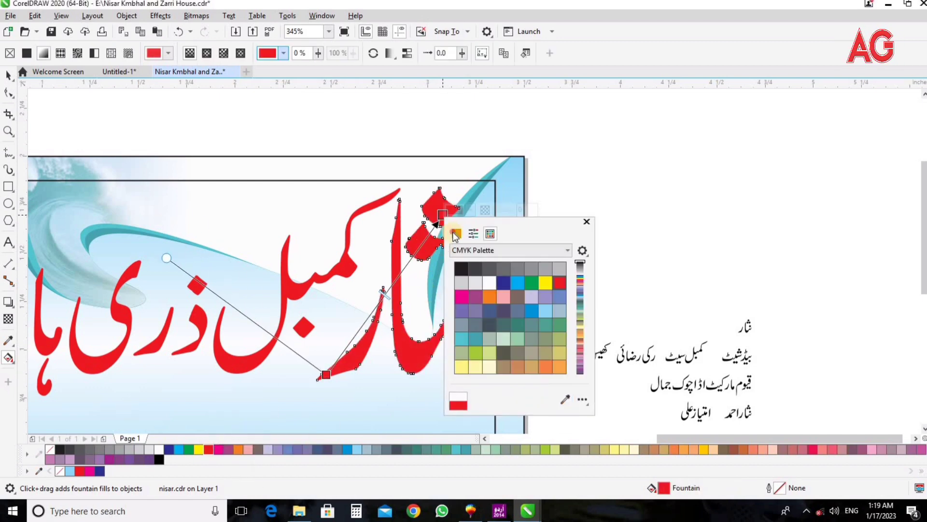
{"action": "left_click_drag", "start_coordinate": [581, 319], "coordinate": [537, 328]}
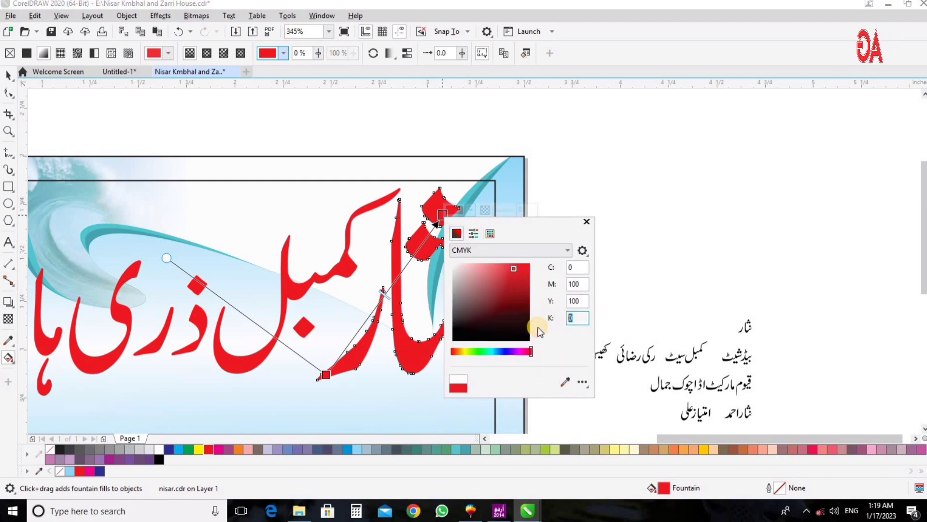
{"action": "key", "text": "Return"}
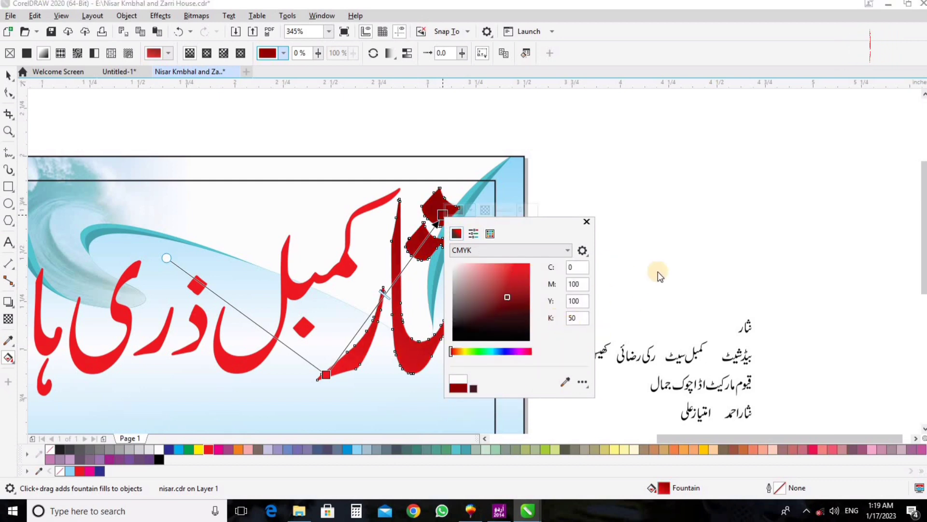
{"action": "left_click", "coordinate": [647, 219]}
{"action": "key", "text": "space"}
Give the gradient-filled word a 2-point centred outline with rounded corners and round line caps.
{"action": "left_click", "coordinate": [461, 246]}
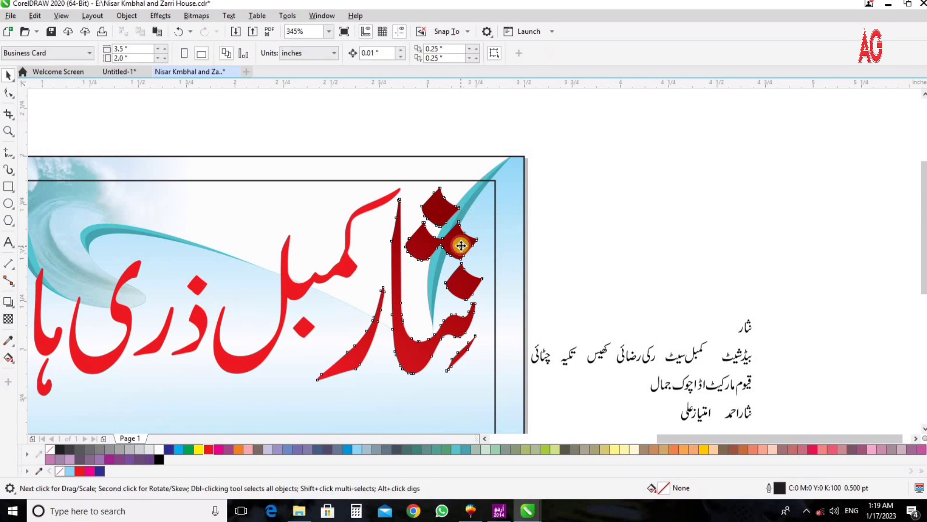
{"action": "key", "text": "F12"}
{"action": "type", "text": "2"}
{"action": "key", "text": "Tab"}
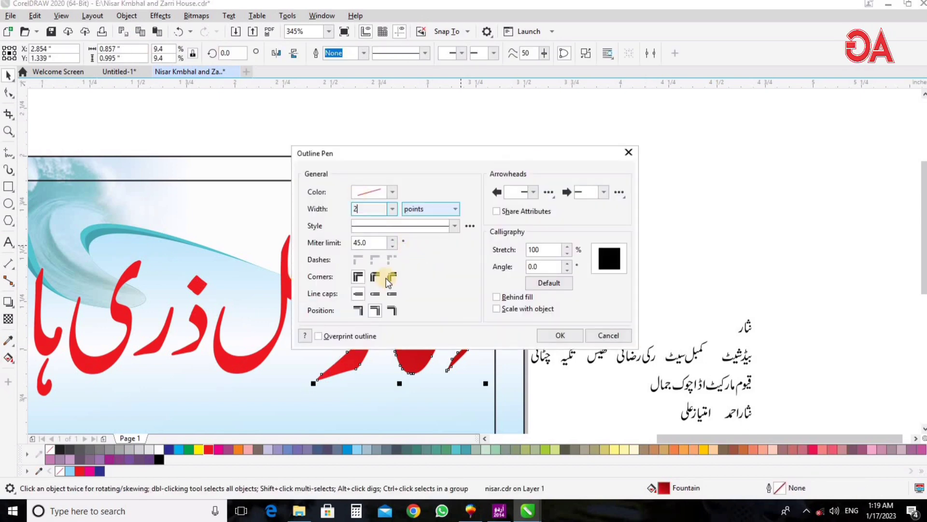
{"action": "left_click", "coordinate": [375, 276]}
{"action": "left_click", "coordinate": [375, 293]}
{"action": "left_click", "coordinate": [374, 310]}
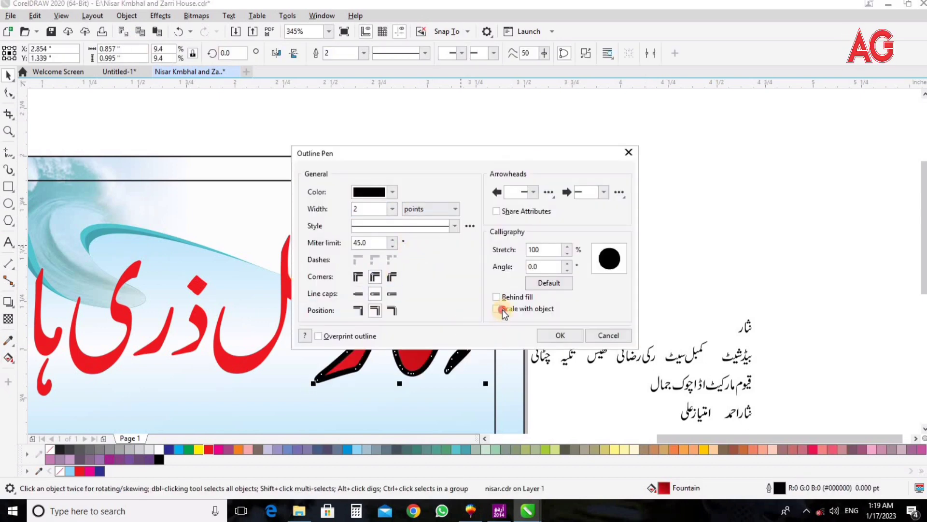
Set the word's outline to 3.5 points, behind the fill and scaling with the object, and colour it white.
{"action": "left_click", "coordinate": [503, 297]}
{"action": "left_click", "coordinate": [497, 309]}
{"action": "left_click_drag", "start_coordinate": [357, 208], "coordinate": [331, 218]}
{"action": "type", "text": "3.5"}
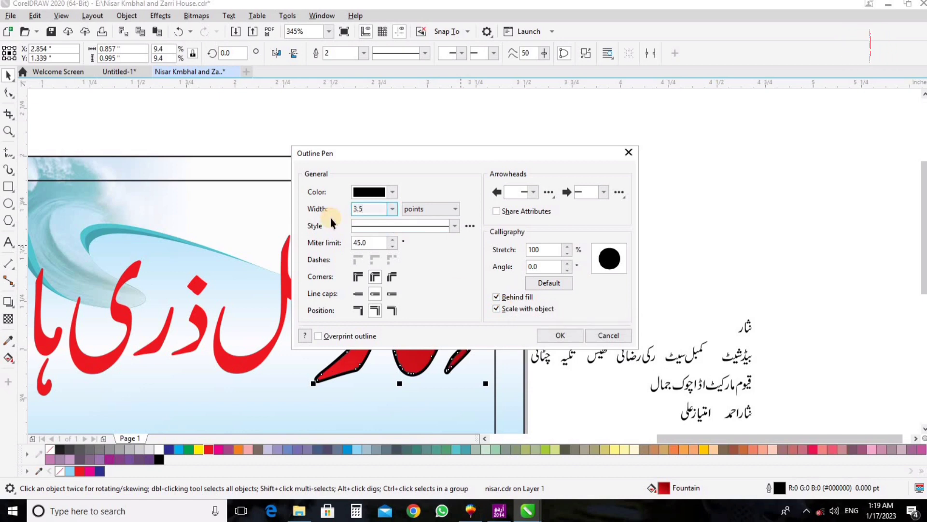
{"action": "key", "text": "Return"}
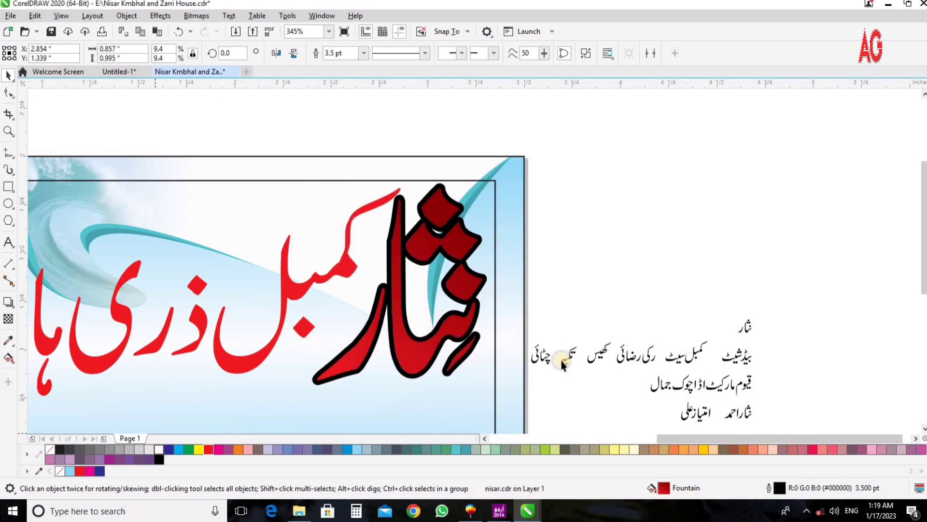
{"action": "right_click", "coordinate": [158, 449]}
{"action": "left_click", "coordinate": [632, 228]}
Give the remaining title words a white 3-point outline with rounded corners and caps, placed behind the fill and scaling with the object.
{"action": "key", "text": "F4"}
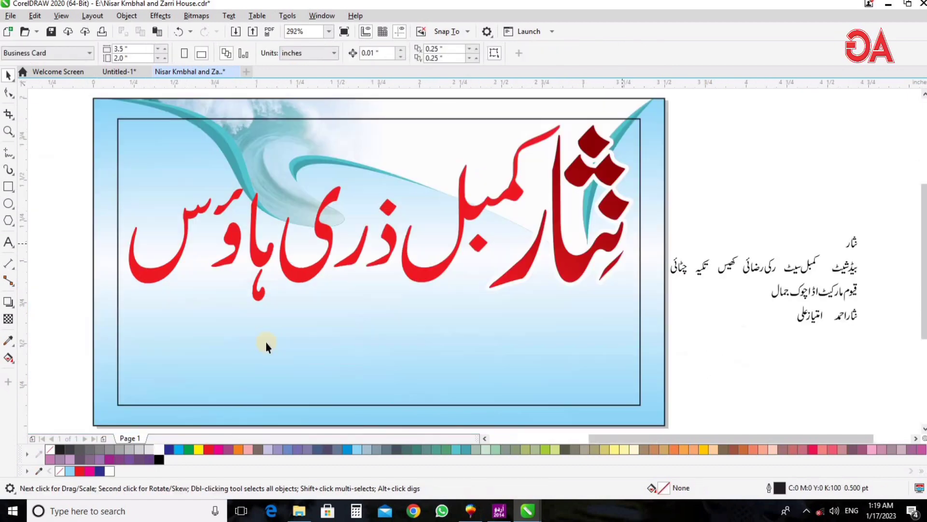
{"action": "key", "text": "z"}
{"action": "left_click_drag", "start_coordinate": [687, 201], "coordinate": [774, 73]}
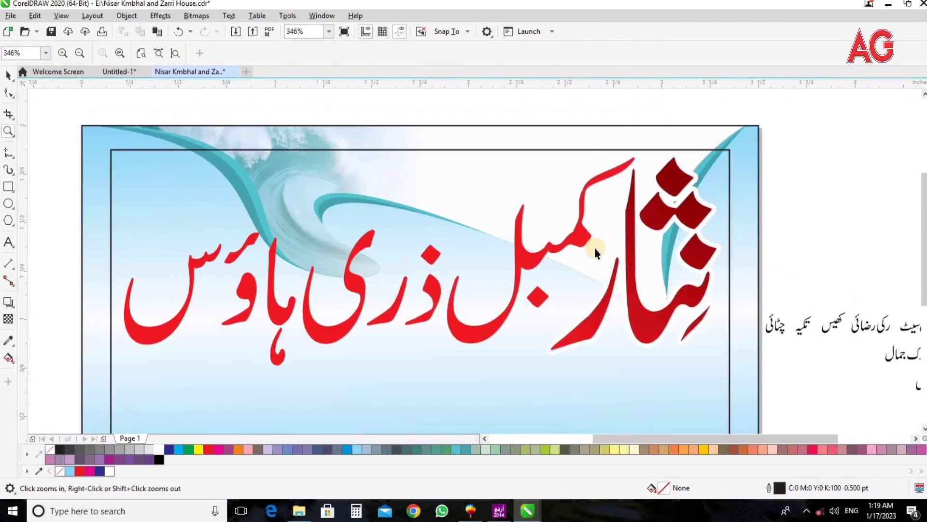
{"action": "key", "text": "space"}
{"action": "left_click", "coordinate": [582, 236]}
{"action": "key", "text": "F12"}
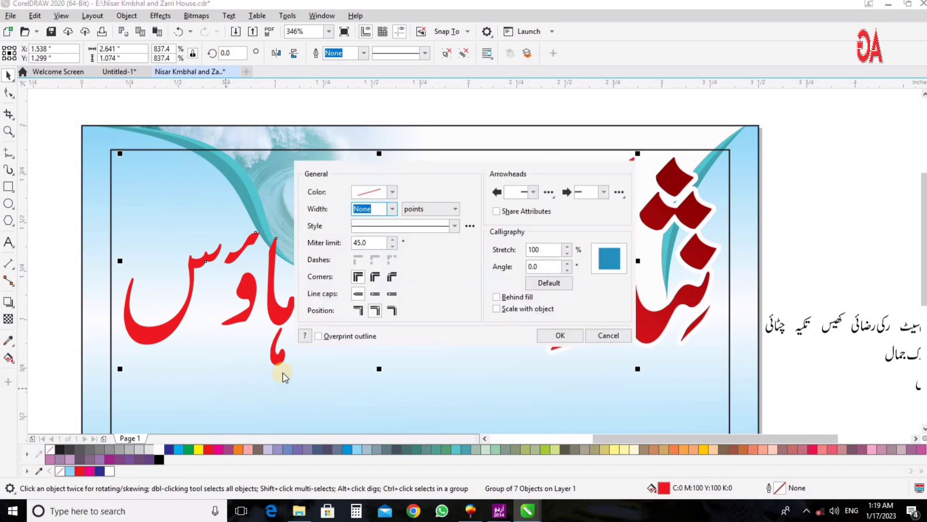
{"action": "type", "text": "3"}
{"action": "left_click", "coordinate": [375, 309]}
{"action": "left_click", "coordinate": [490, 308]}
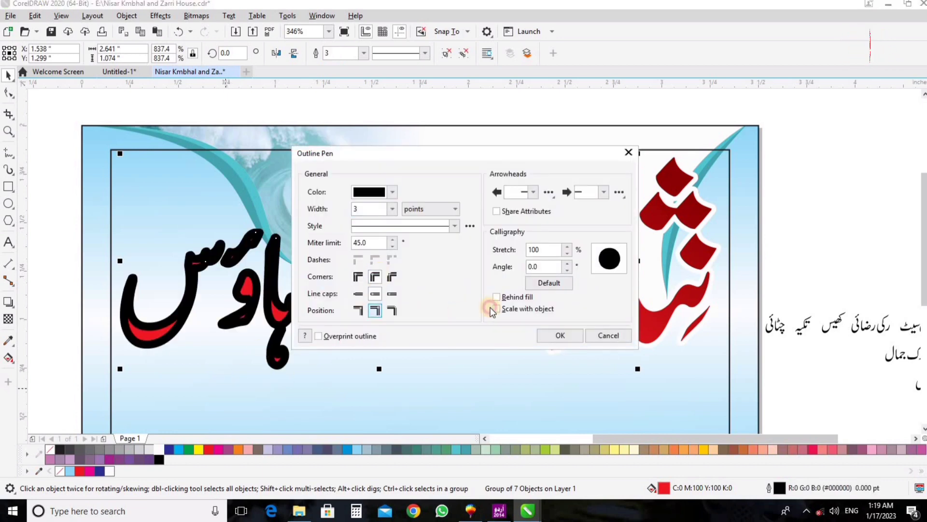
{"action": "left_click", "coordinate": [548, 333]}
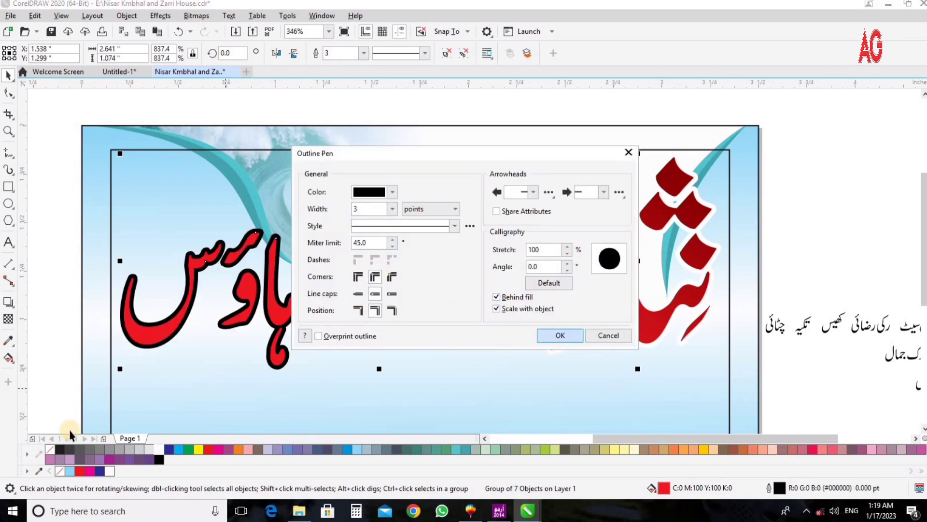
{"action": "right_click", "coordinate": [158, 448]}
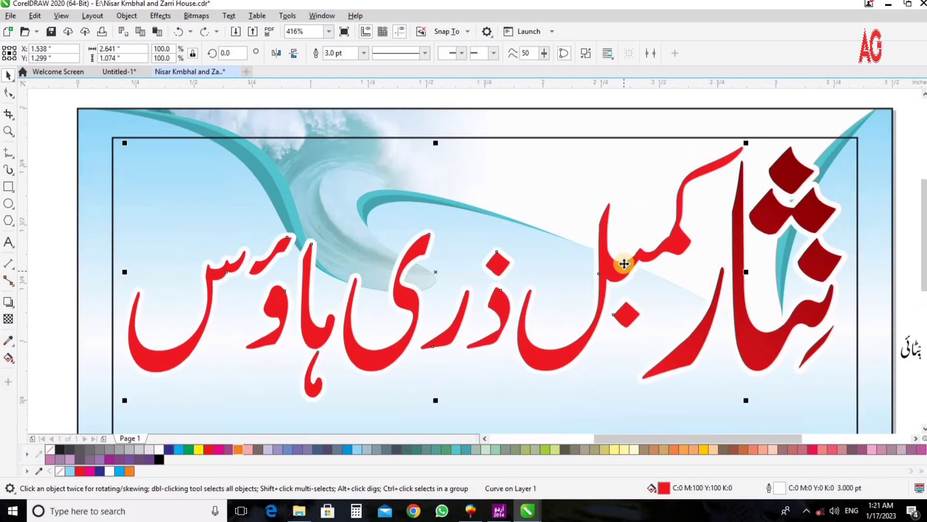
Duplicate the red title words with a slight offset and give the copy an orange fill and a 4.5-point orange outline.
{"action": "left_click_drag", "start_coordinate": [623, 265], "coordinate": [349, 375]}
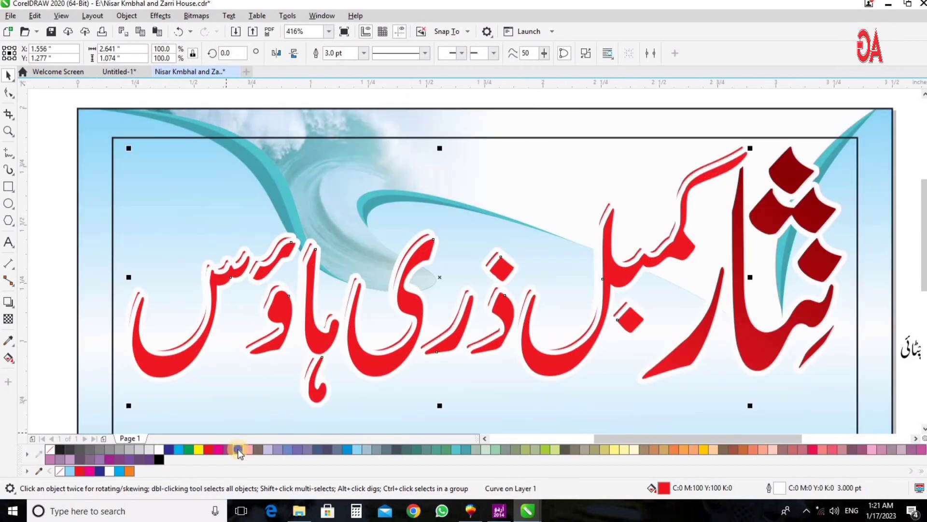
{"action": "left_click", "coordinate": [237, 449]}
{"action": "right_click", "coordinate": [238, 448]}
{"action": "key", "text": "F12"}
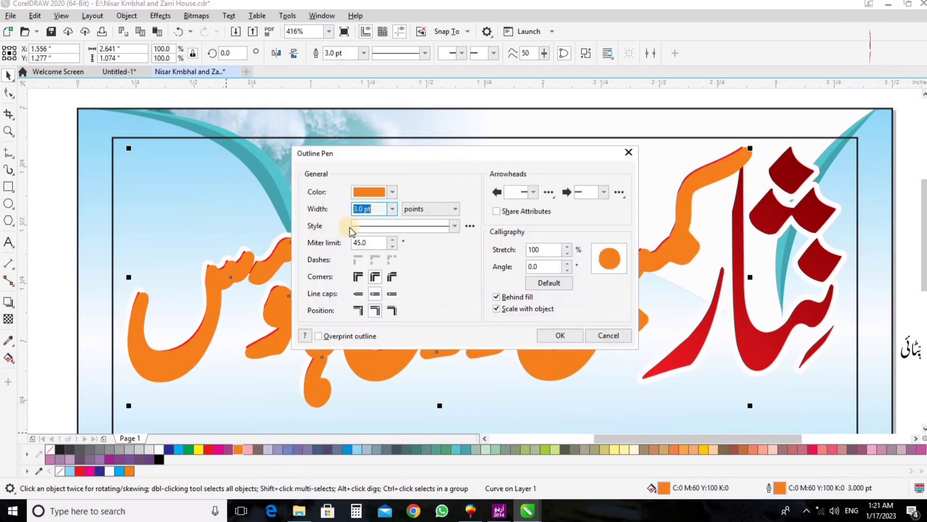
{"action": "type", "text": "4."}
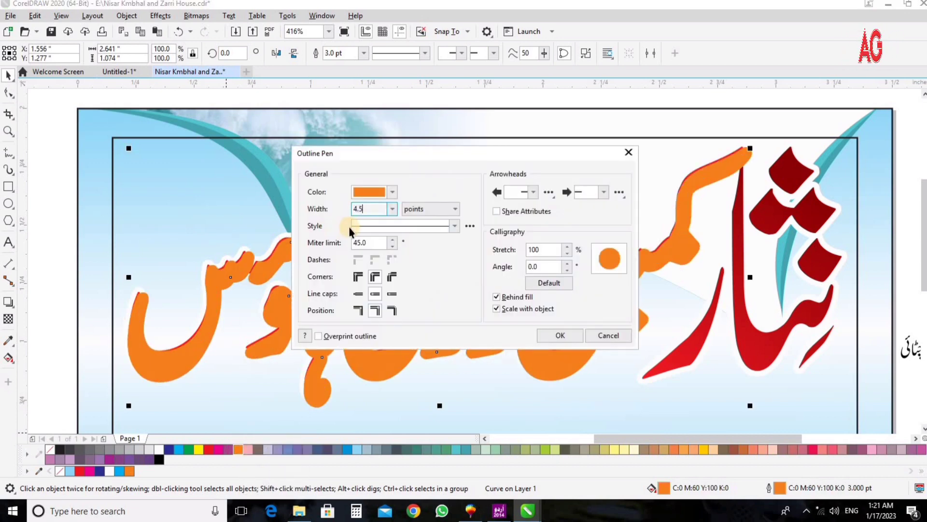
{"action": "type", "text": "5"}
{"action": "key", "text": "Return"}
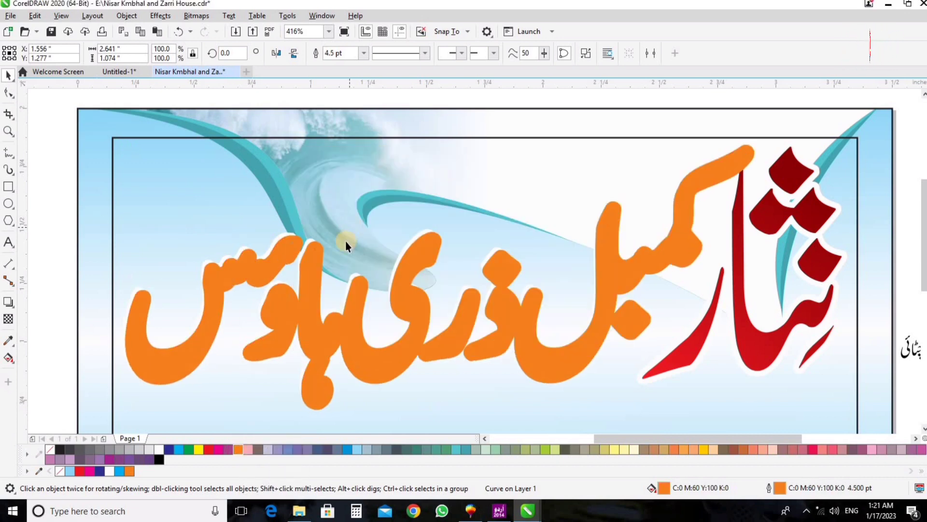
Bring the red title words in front of their orange copy and centre the two on each other.
{"action": "left_click", "coordinate": [283, 233]}
{"action": "key", "text": "shift+Page_Up"}
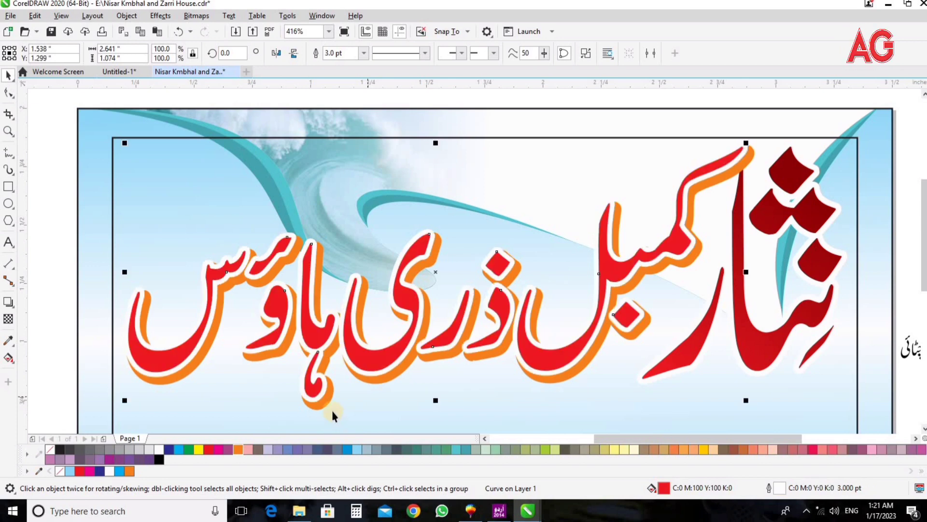
{"action": "left_click", "coordinate": [315, 389], "text": "shift"}
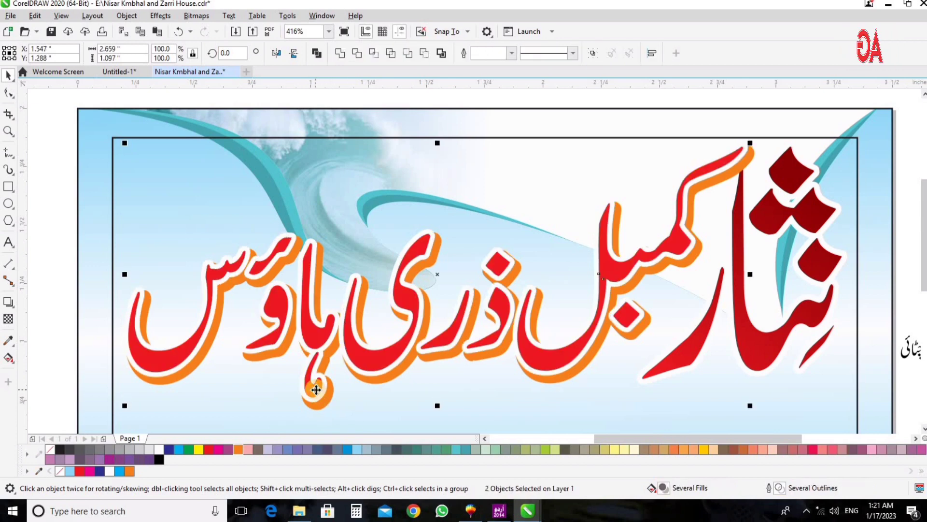
{"action": "key", "text": "e"}
{"action": "key", "text": "c"}
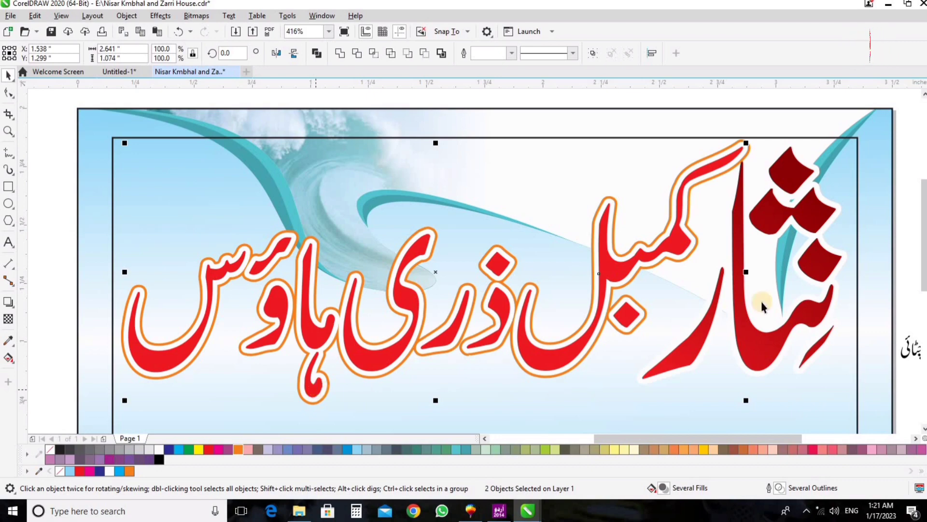
Duplicate the gradient-filled title word with a slight offset and give the copy an orange fill and a 4.5-point orange outline.
{"action": "left_click", "coordinate": [735, 314]}
{"action": "left_click_drag", "start_coordinate": [736, 241], "coordinate": [741, 245]}
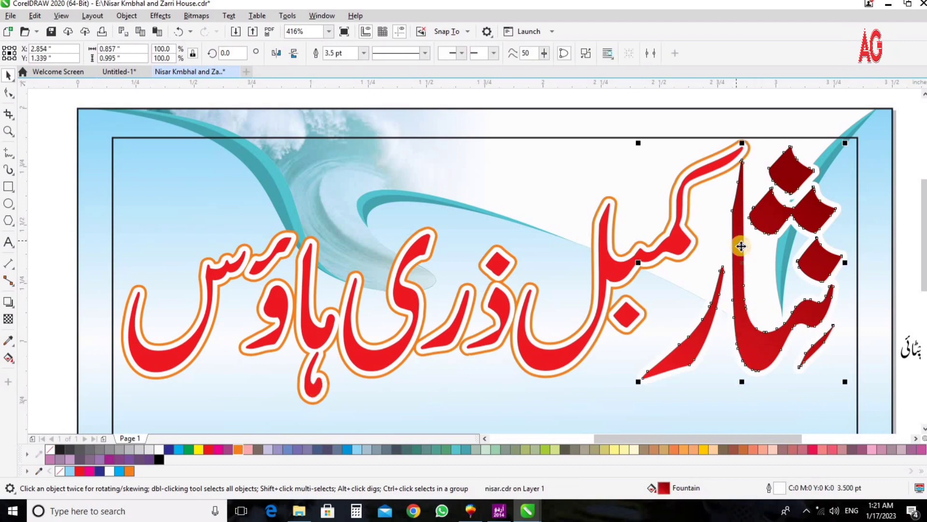
{"action": "left_click", "coordinate": [239, 449]}
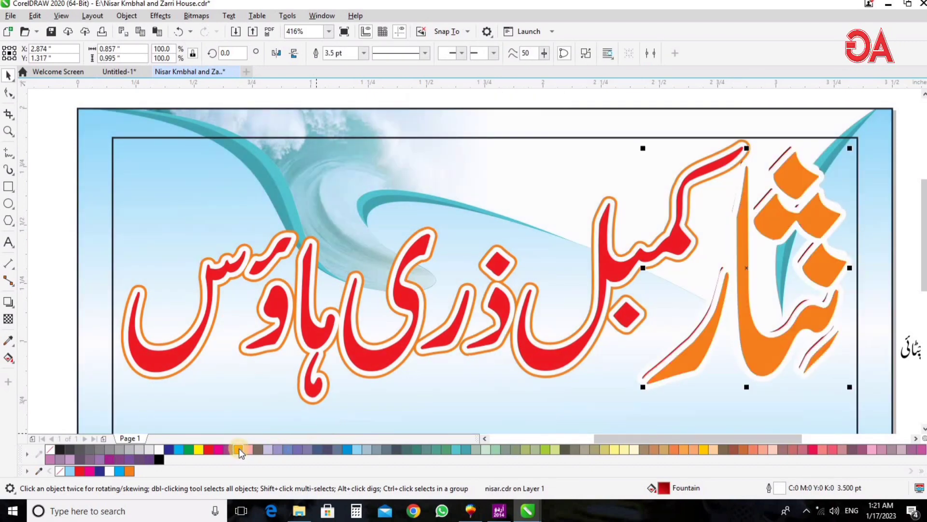
{"action": "right_click", "coordinate": [239, 448]}
{"action": "key", "text": "F12"}
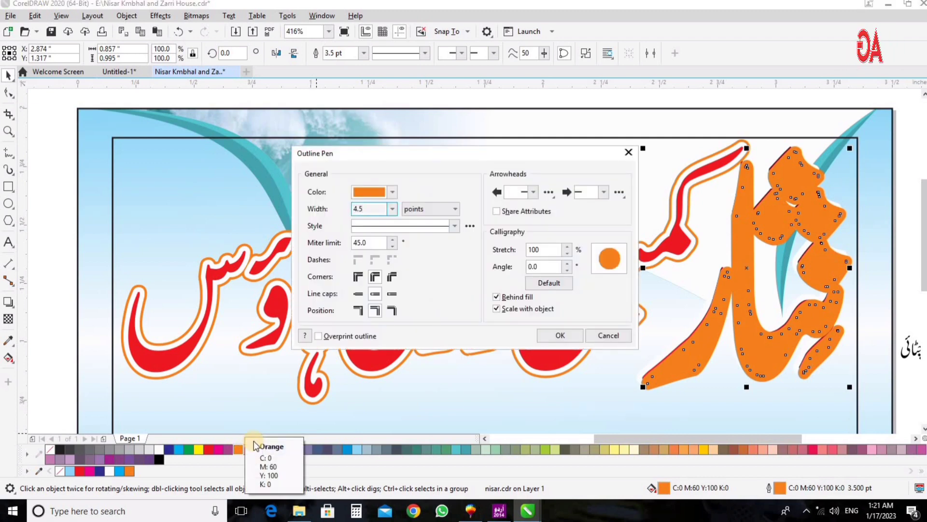
{"action": "type", "text": "4.5"}
{"action": "key", "text": "Return"}
Bring the gradient-filled word in front of its orange copy and centre the two on each other.
{"action": "left_click_drag", "start_coordinate": [739, 230], "coordinate": [739, 235]}
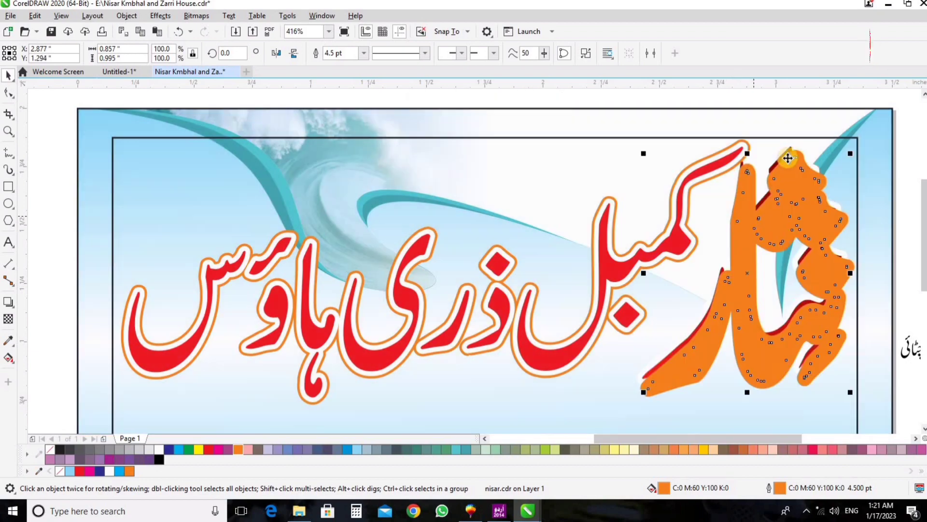
{"action": "left_click", "coordinate": [791, 152]}
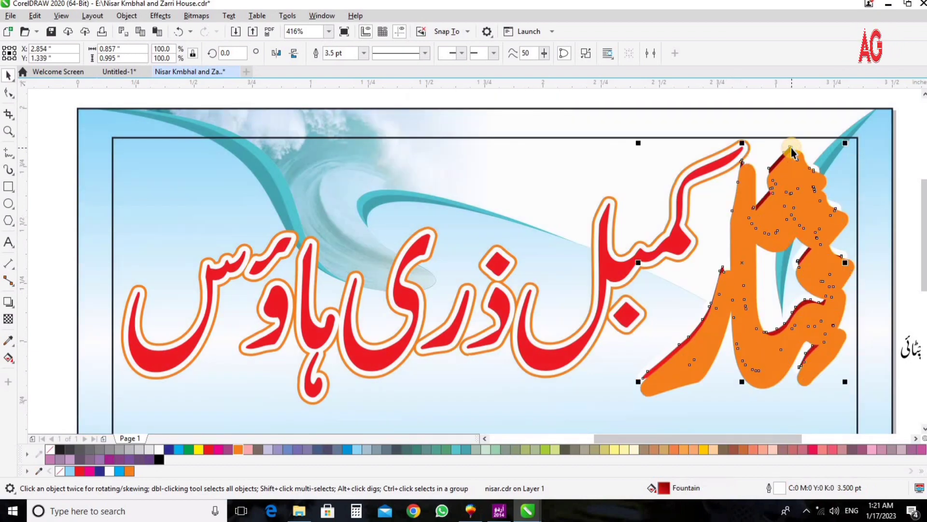
{"action": "key", "text": "shift+Page_Up"}
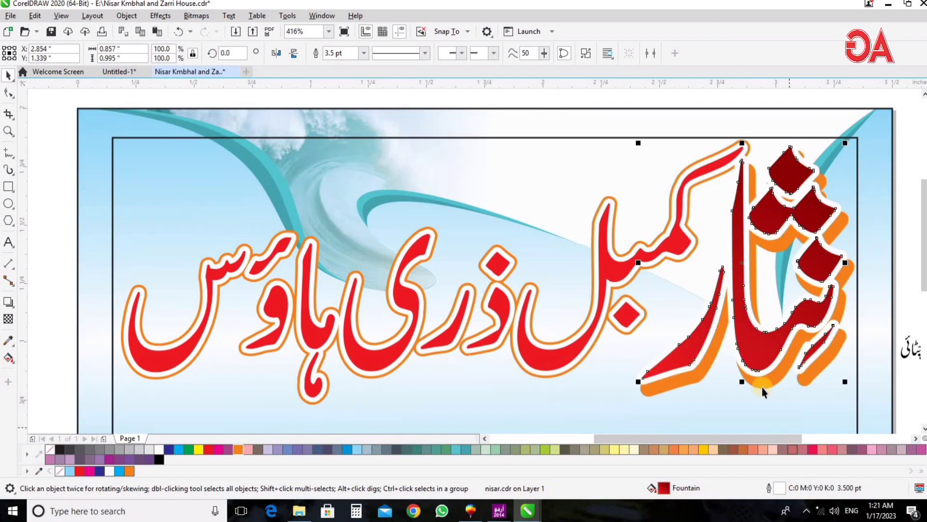
{"action": "left_click", "coordinate": [745, 348], "text": "shift"}
{"action": "key", "text": "e"}
{"action": "key", "text": "c"}
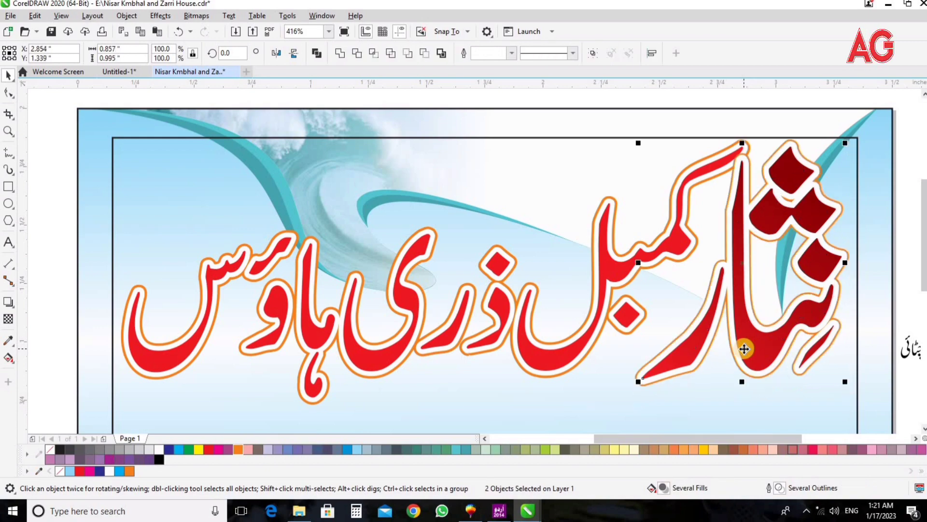
Move the gradient-filled word down to expose its orange copy and set the copy's outline width to 5.2 points.
{"action": "left_click_drag", "start_coordinate": [673, 226], "coordinate": [888, 381]}
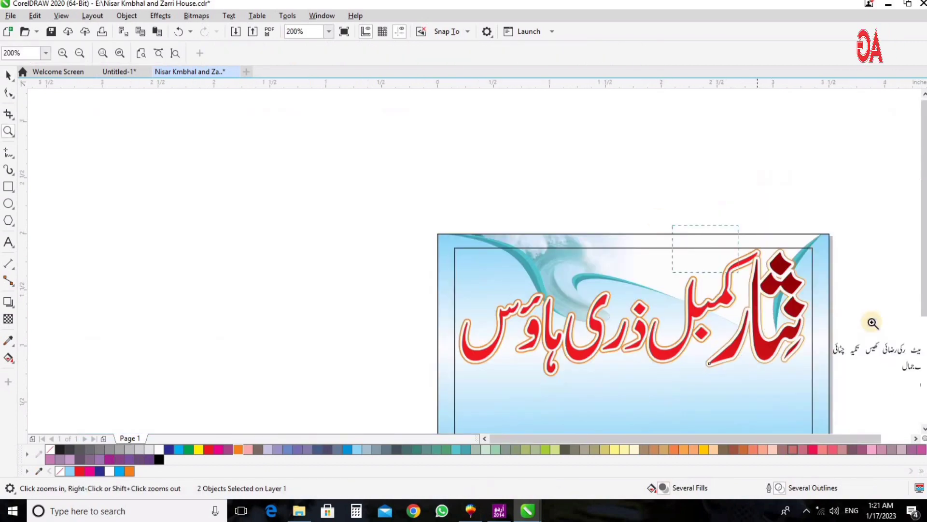
{"action": "left_click", "coordinate": [603, 238]}
{"action": "left_click", "coordinate": [512, 217]}
{"action": "key", "text": "Down"}
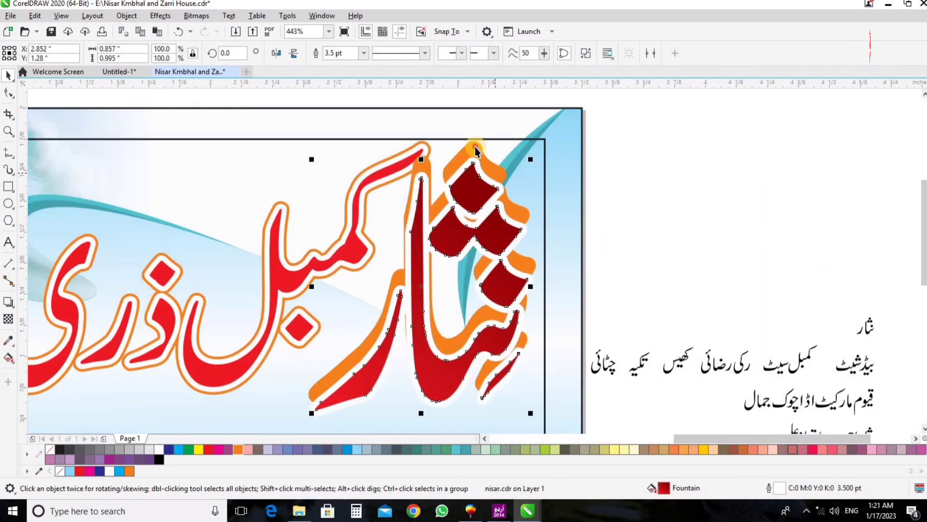
{"action": "left_click", "coordinate": [474, 147]}
{"action": "key", "text": "F12"}
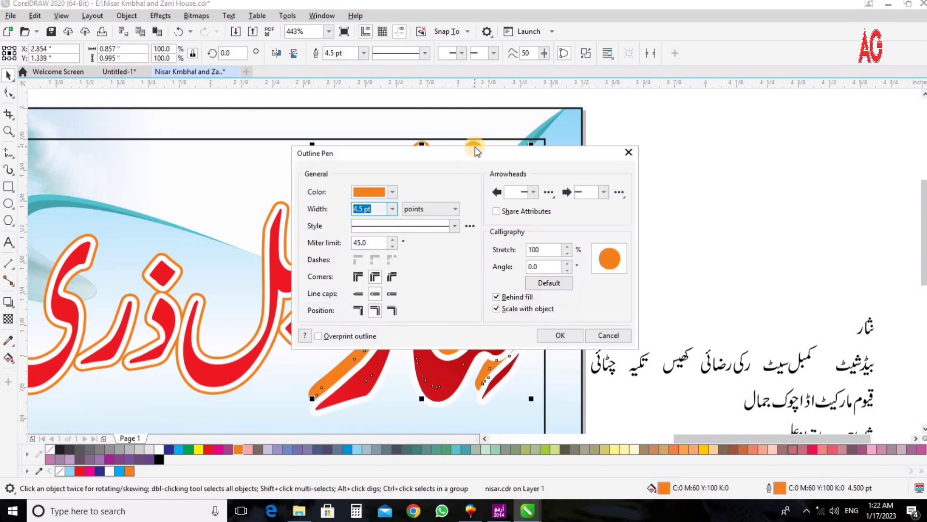
{"action": "type", "text": "5"}
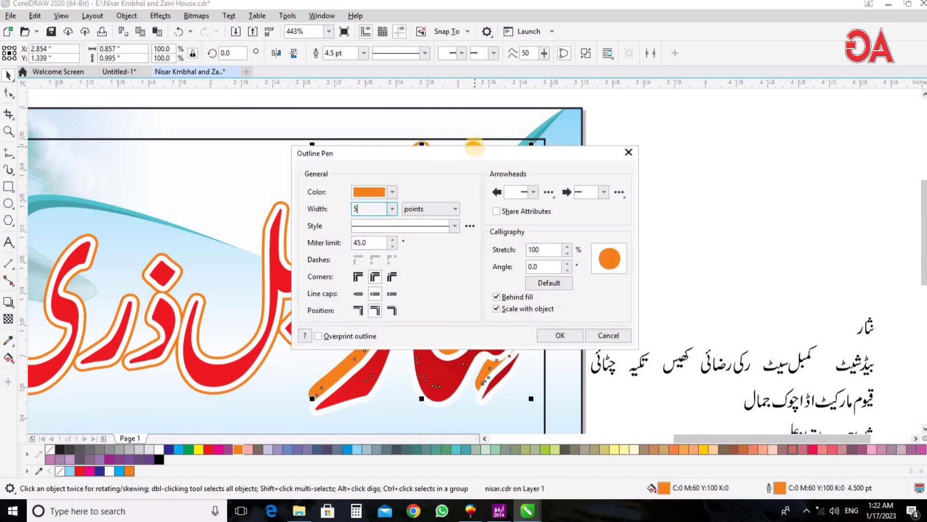
{"action": "type", "text": "."}
{"action": "key", "text": "Return"}
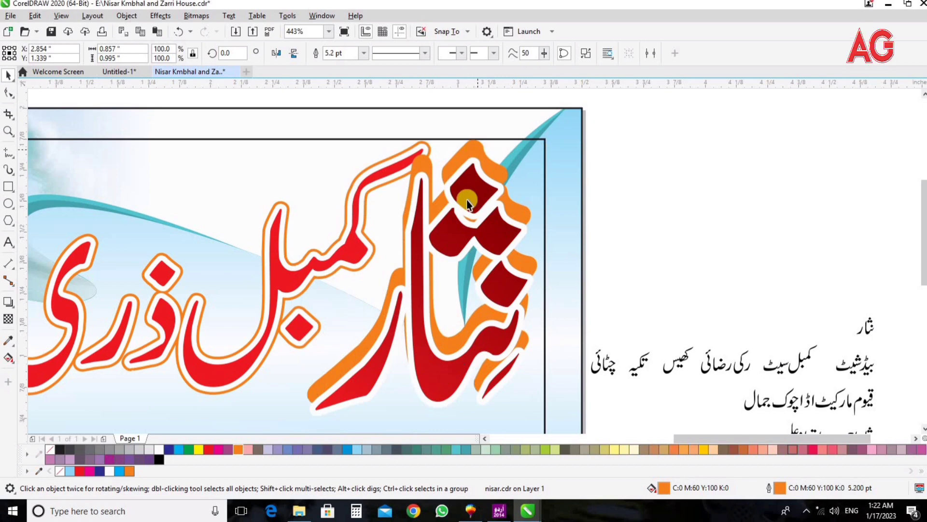
Centre the gradient-filled word on its orange copy again and group the two objects.
{"action": "left_click", "coordinate": [462, 151]}
{"action": "left_click", "coordinate": [463, 151], "text": "shift"}
{"action": "key", "text": "c"}
{"action": "key", "text": "e"}
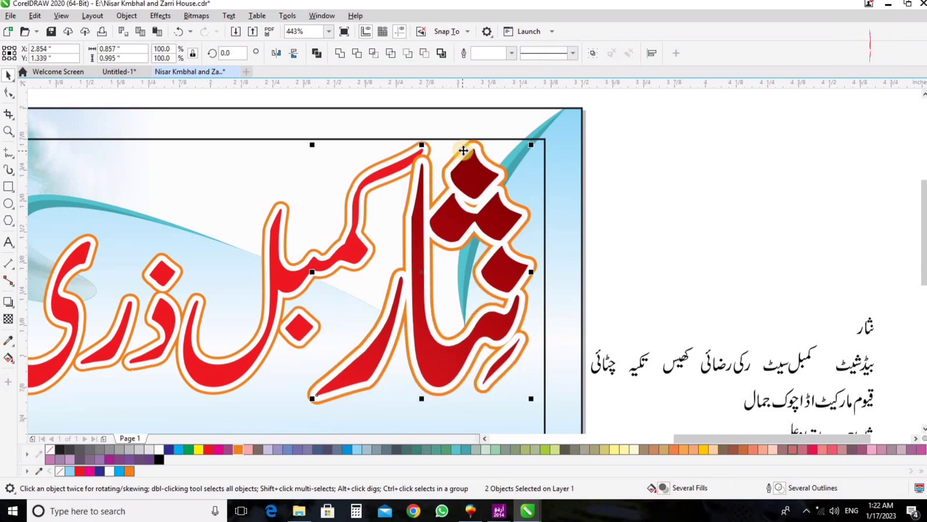
{"action": "key", "text": "ctrl+g"}
Scale the grouped gradient word and the remaining title words down to 98.2% inside the inner border.
{"action": "scroll", "coordinate": [633, 119], "scroll_direction": "down", "scroll_amount": 1}
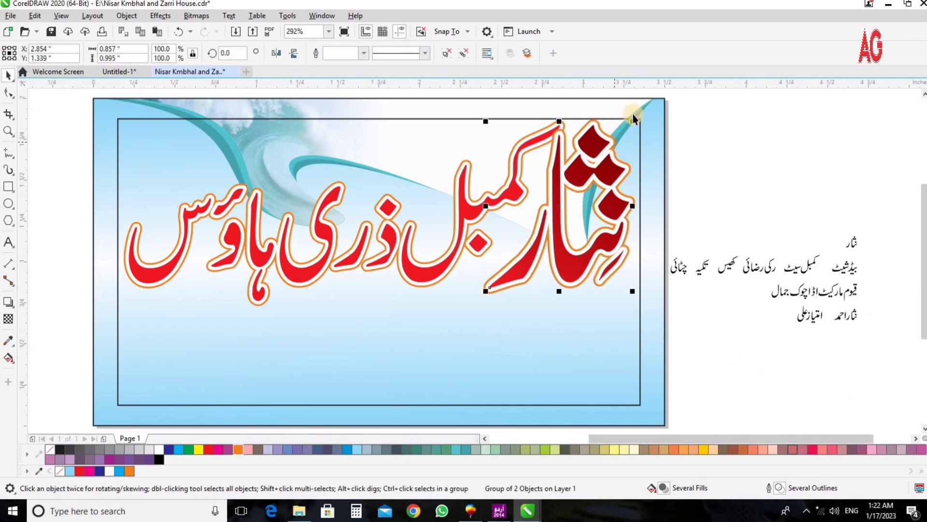
{"action": "left_click_drag", "start_coordinate": [634, 122], "coordinate": [631, 126]}
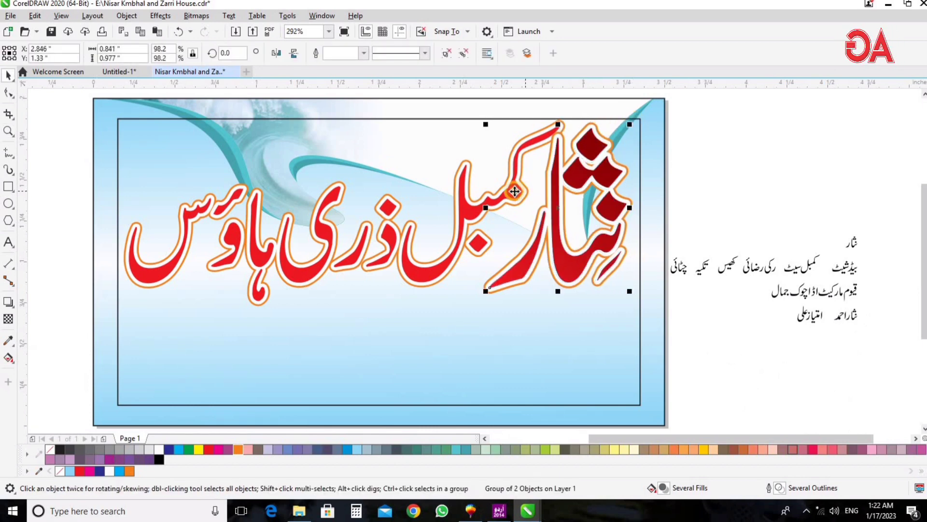
{"action": "left_click", "coordinate": [514, 191]}
{"action": "left_click_drag", "start_coordinate": [514, 181], "coordinate": [508, 183]}
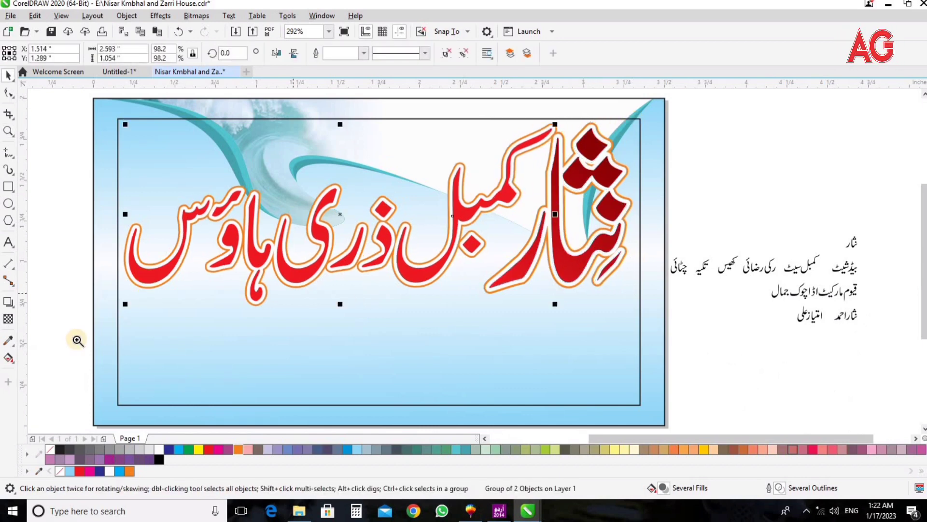
Reduce the red title words to 93.8%, about 2.48 inches wide, and place them close beside the gradient-filled word.
{"action": "key", "text": "z"}
{"action": "left_click_drag", "start_coordinate": [77, 340], "coordinate": [668, 207]}
{"action": "key", "text": "space"}
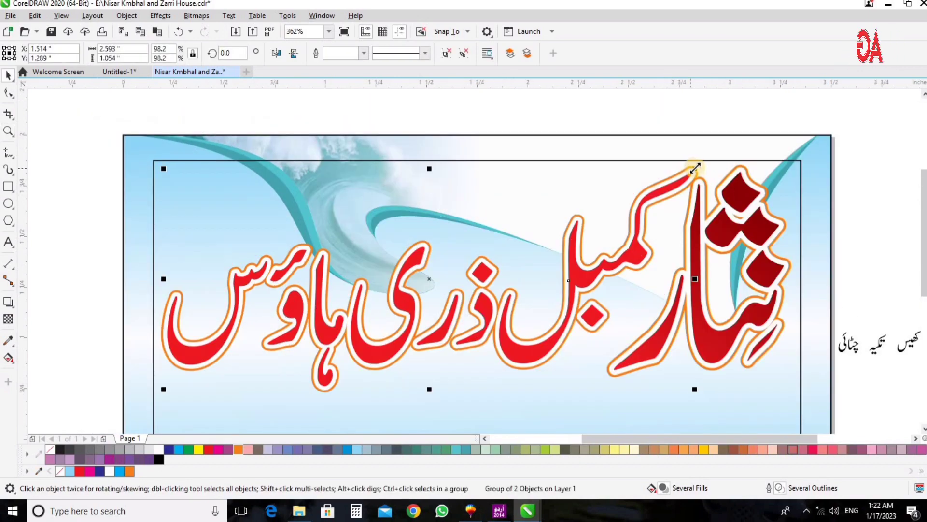
{"action": "left_click", "coordinate": [717, 225]}
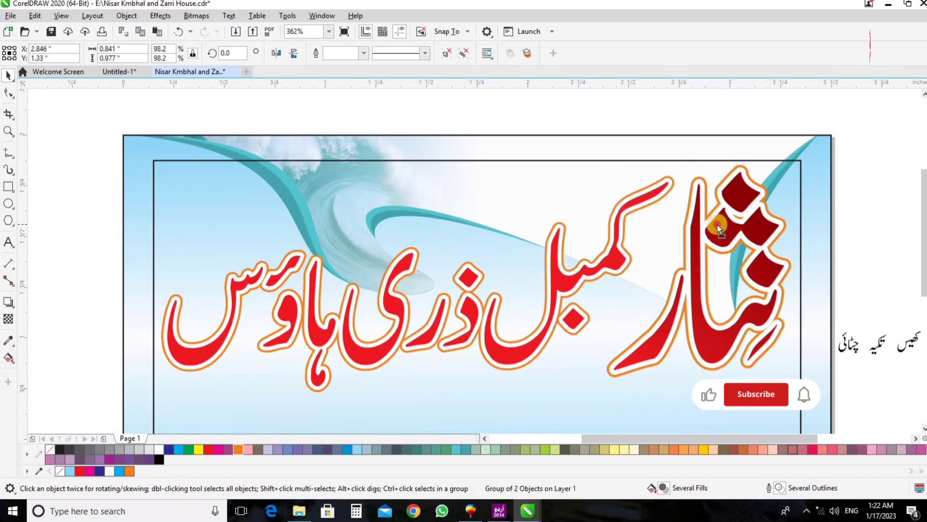
{"action": "left_click_drag", "start_coordinate": [717, 225], "coordinate": [718, 225]}
{"action": "left_click_drag", "start_coordinate": [614, 259], "coordinate": [627, 247]}
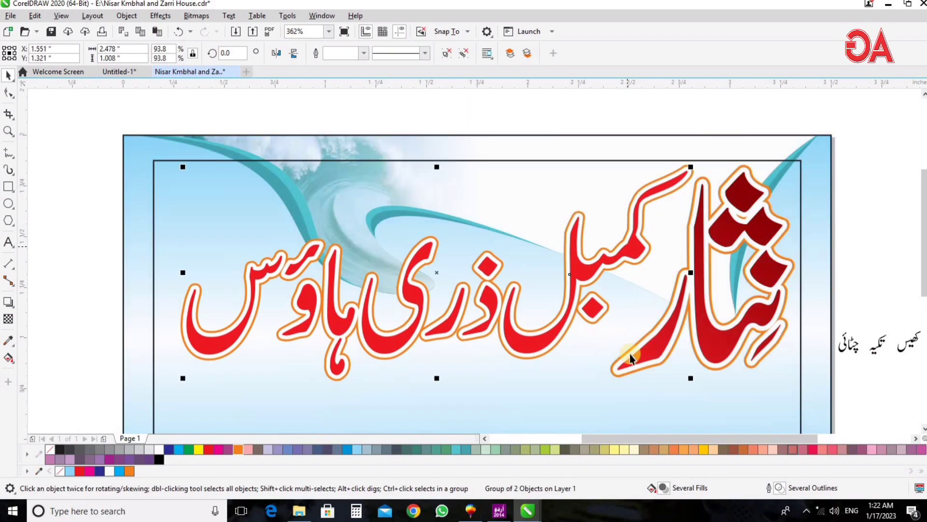
Group both parts of the title and centre the group horizontally within the inner border rectangle.
{"action": "left_click", "coordinate": [652, 354], "text": "shift"}
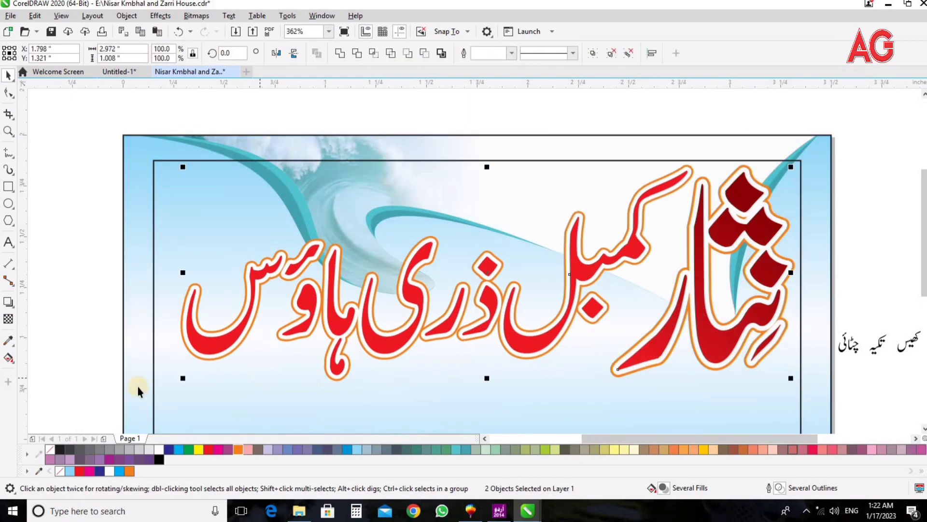
{"action": "left_click_drag", "start_coordinate": [169, 394], "coordinate": [150, 390]}
{"action": "key", "text": "ctrl+g"}
{"action": "left_click", "coordinate": [254, 400], "text": "shift"}
{"action": "key", "text": "c"}
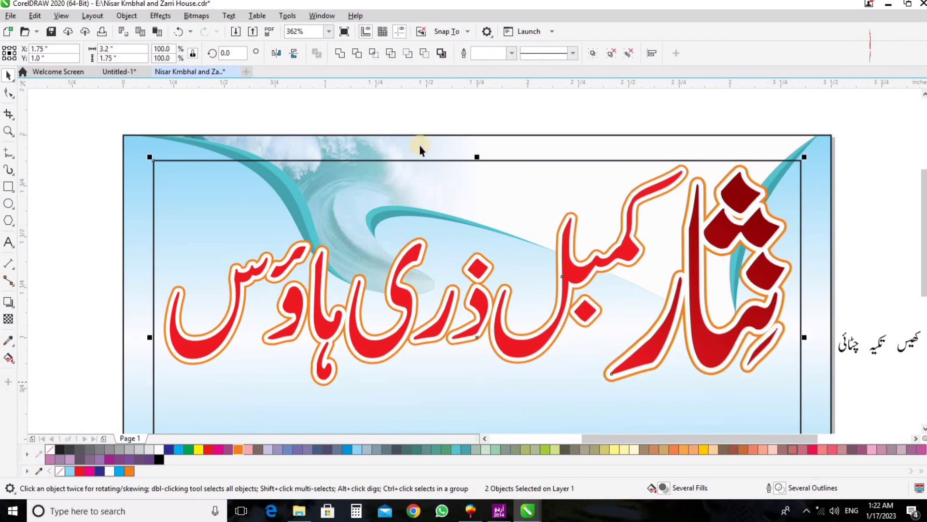
{"action": "left_click", "coordinate": [424, 104]}
{"action": "left_click", "coordinate": [678, 246]}
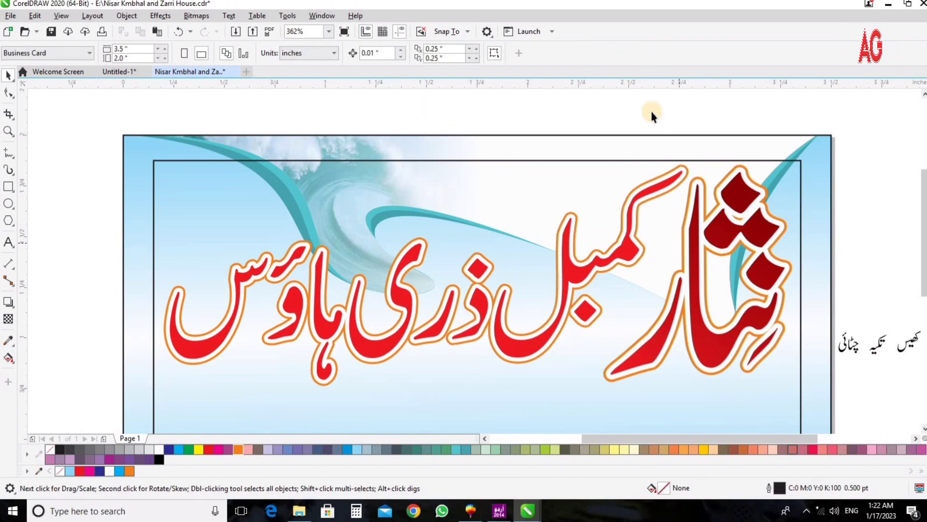
{"action": "key", "text": "Tab"}
{"action": "left_click", "coordinate": [678, 413]}
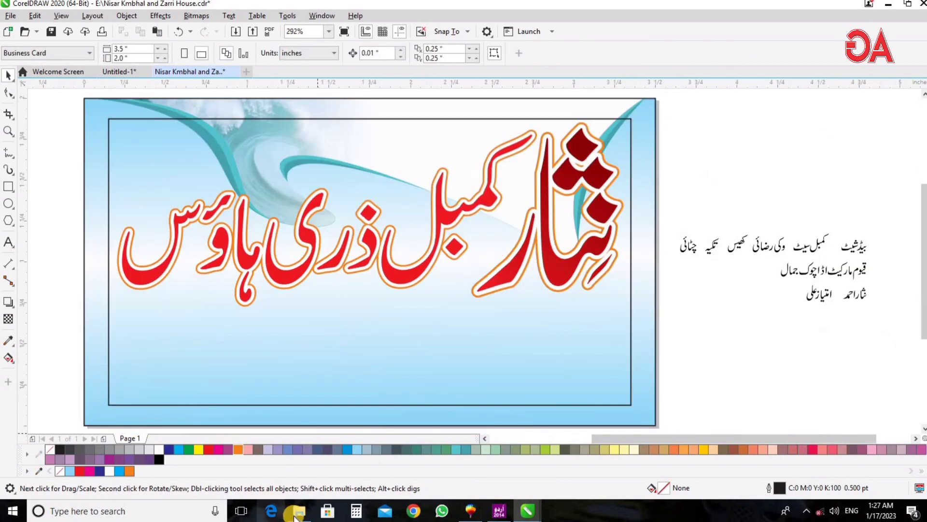
Bring the six gradient oval badges of 2010.cdr into the card and scale them to 66.4%, about 1.38 inches wide.
{"action": "left_click", "coordinate": [298, 511]}
{"action": "left_click_drag", "start_coordinate": [432, 232], "coordinate": [822, 275]}
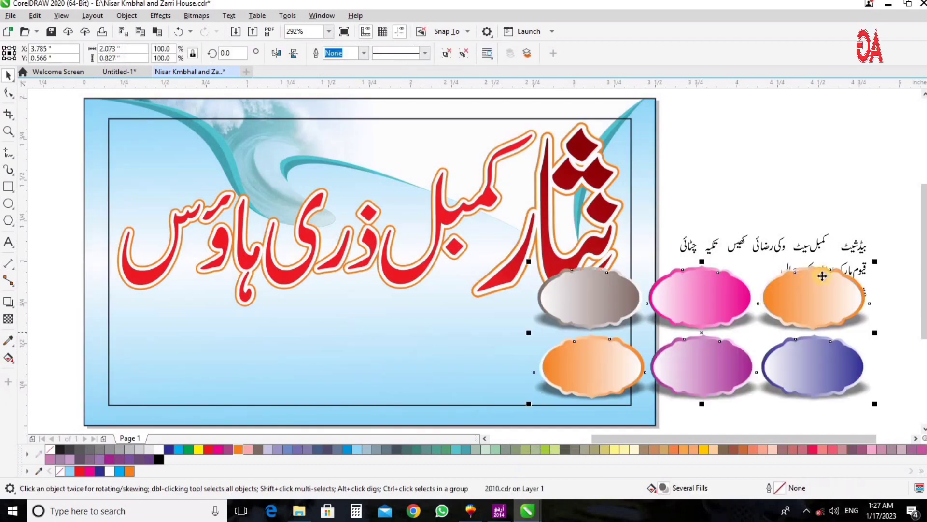
{"action": "left_click_drag", "start_coordinate": [874, 261], "coordinate": [816, 286]}
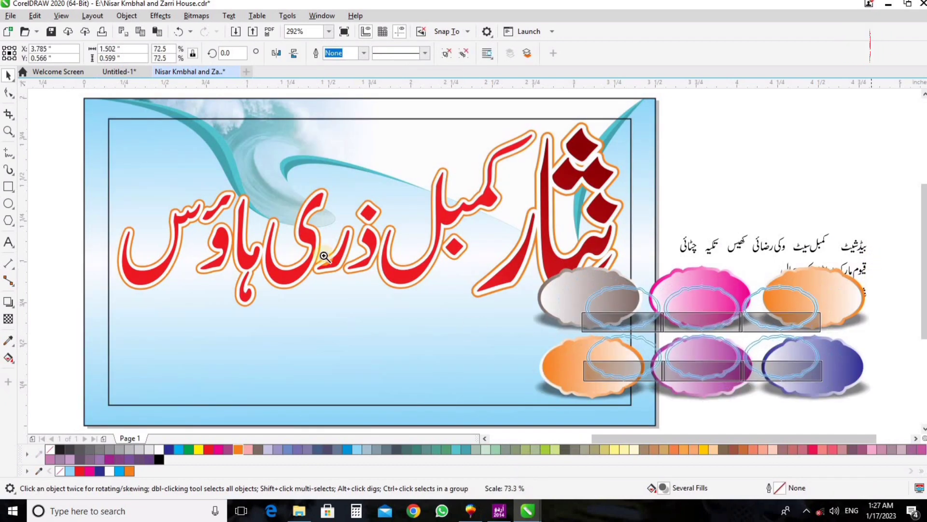
{"action": "key", "text": "F2"}
{"action": "left_click_drag", "start_coordinate": [388, 239], "coordinate": [917, 415]}
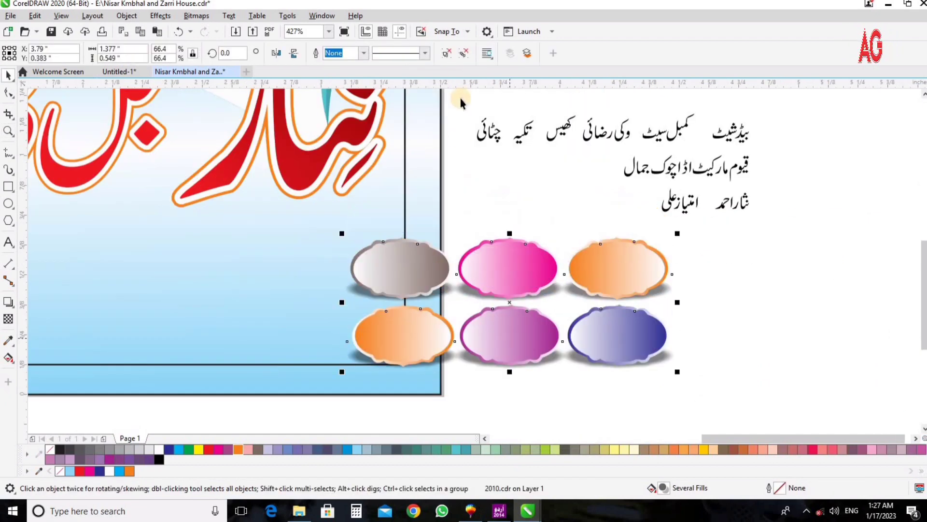
Group the lower row of three oval badges separately from the upper row.
{"action": "left_click_drag", "start_coordinate": [725, 295], "coordinate": [212, 404]}
{"action": "key", "text": "ctrl+g"}
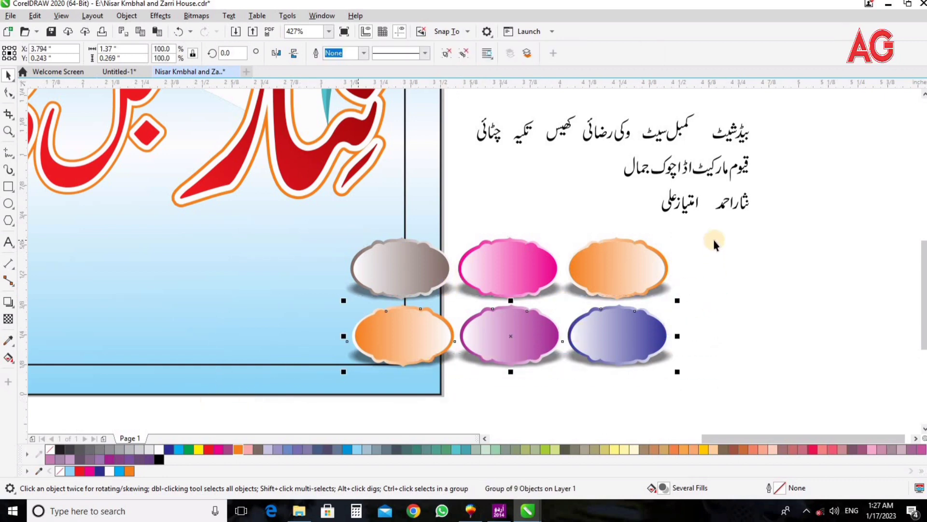
{"action": "left_click", "coordinate": [392, 332]}
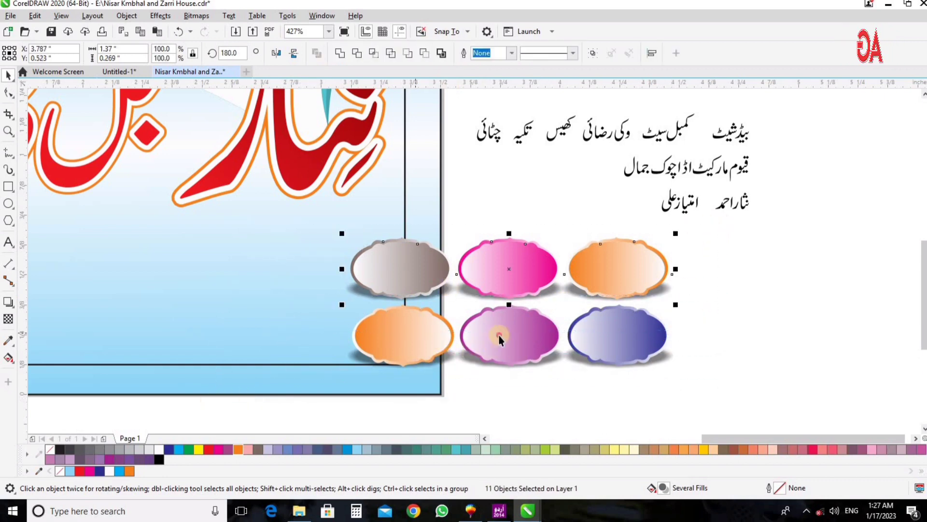
Place the lower group of three oval badges beside the upper group in a single row and align their centres horizontally.
{"action": "left_click_drag", "start_coordinate": [500, 338], "coordinate": [172, 273]}
{"action": "key", "text": "F4"}
{"action": "key", "text": "z"}
{"action": "left_click", "coordinate": [925, 429]}
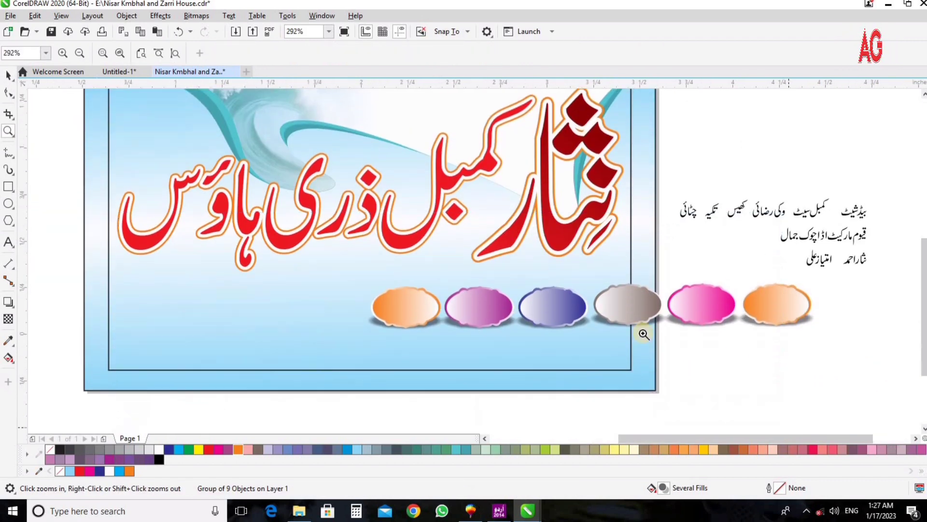
{"action": "key", "text": "space"}
{"action": "left_click", "coordinate": [599, 243], "text": "shift"}
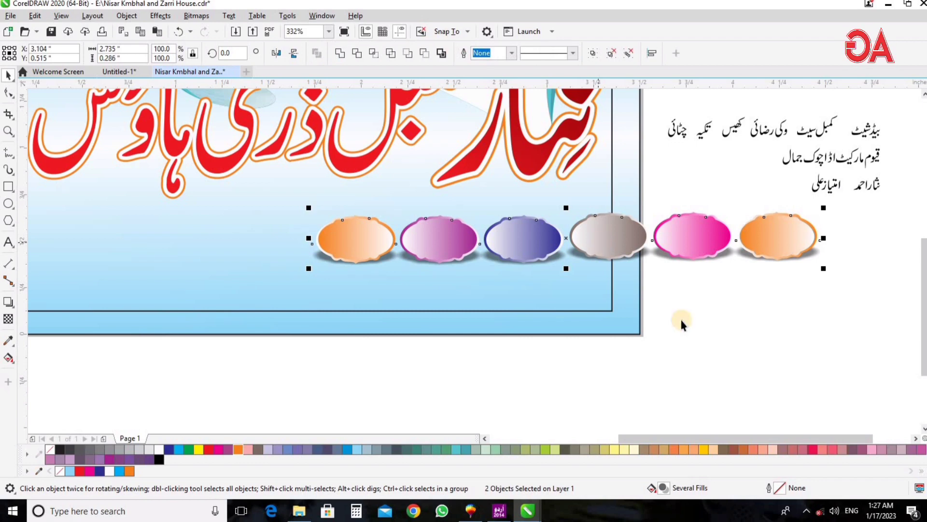
{"action": "key", "text": "e"}
Move the row of six oval badges into the card below the Urdu title.
{"action": "left_click", "coordinate": [613, 248]}
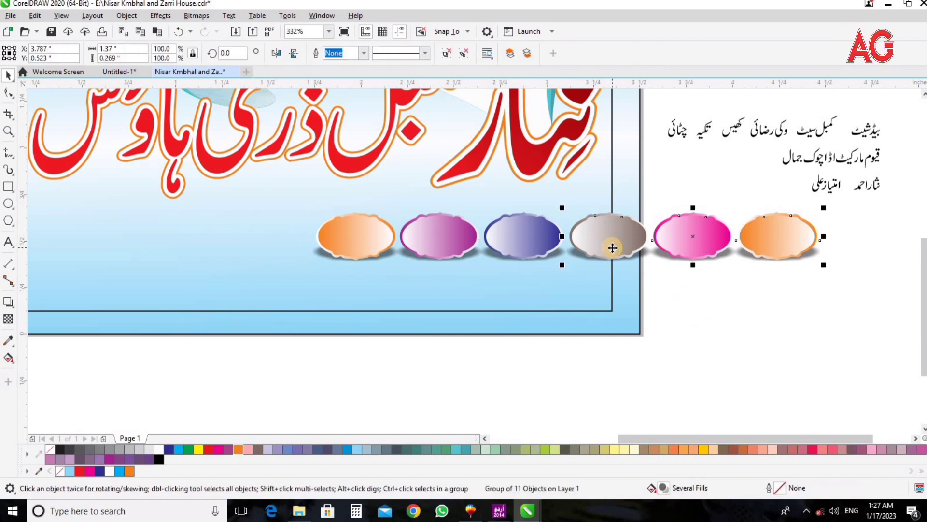
{"action": "left_click", "coordinate": [526, 245], "text": "shift"}
{"action": "left_click_drag", "start_coordinate": [522, 245], "coordinate": [321, 232]}
{"action": "left_click", "coordinate": [814, 286]}
{"action": "key", "text": "F4"}
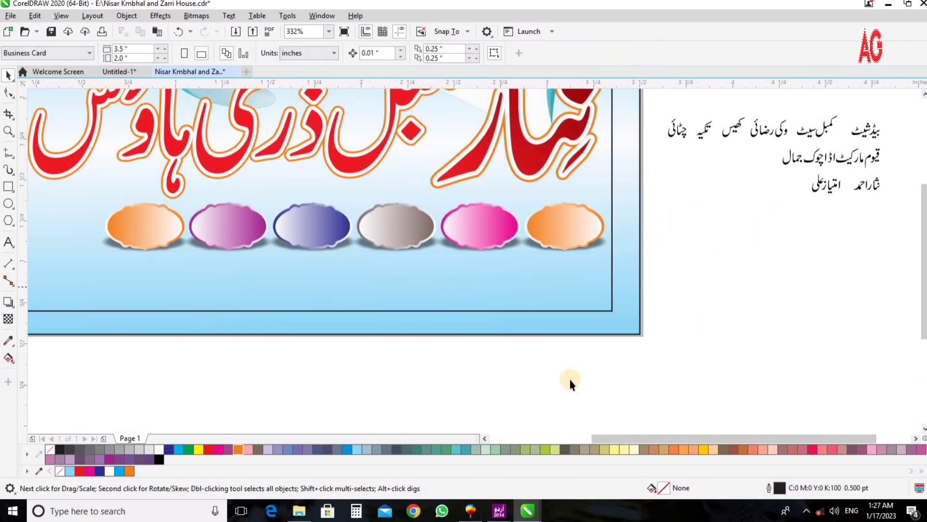
Scale the row of six badges to about 2.45 inches wide and fit it below the title, inside the inner border's right edge.
{"action": "key", "text": "z"}
{"action": "left_click_drag", "start_coordinate": [759, 283], "coordinate": [145, 450]}
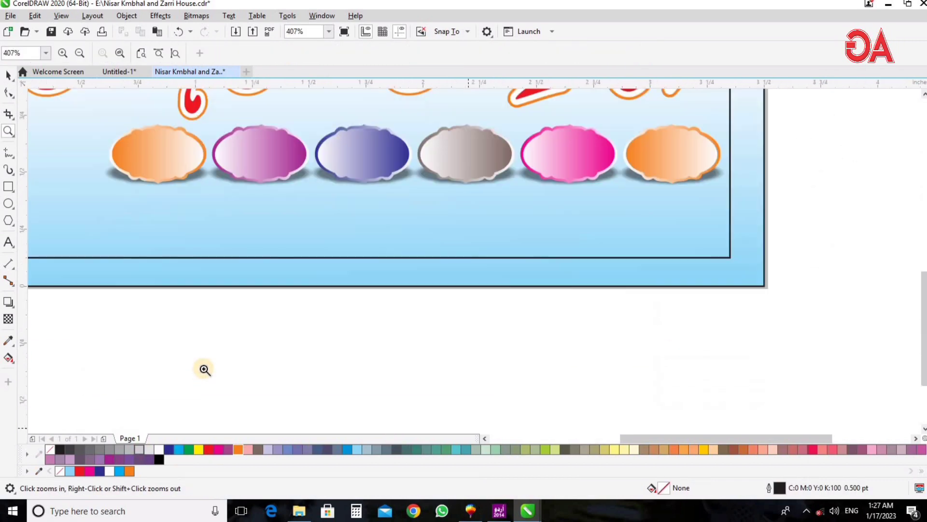
{"action": "key", "text": "space"}
{"action": "left_click", "coordinate": [235, 149]}
{"action": "left_click", "coordinate": [397, 162]}
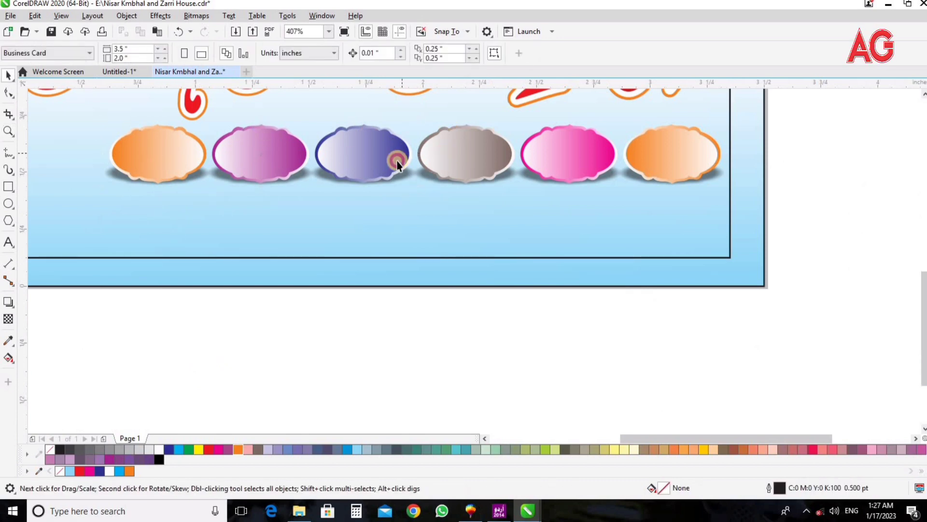
{"action": "left_click_drag", "start_coordinate": [100, 120], "coordinate": [224, 132]}
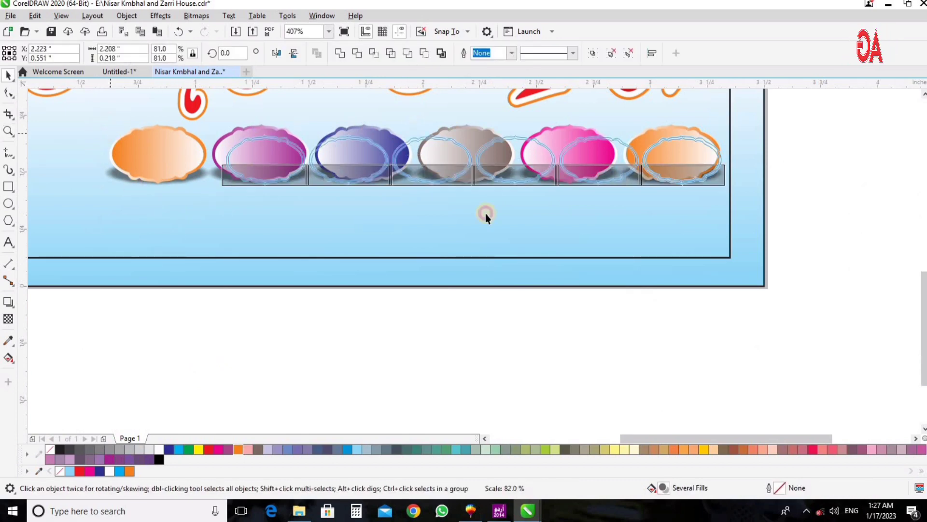
{"action": "left_click_drag", "start_coordinate": [524, 163], "coordinate": [525, 150]}
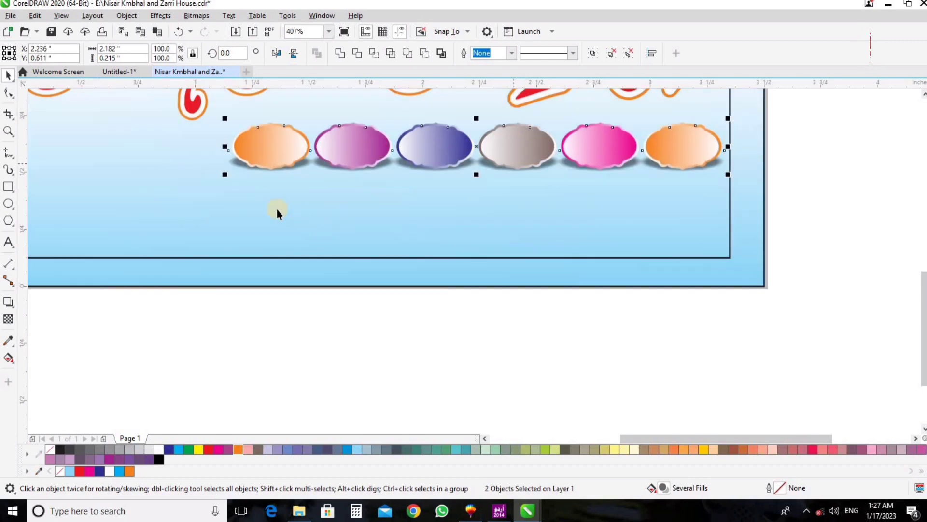
{"action": "left_click_drag", "start_coordinate": [203, 199], "coordinate": [163, 203]}
{"action": "key", "text": "Escape"}
Ungroup both sets of three oval badges, leaving each badge in its place in the row.
{"action": "left_click", "coordinate": [561, 145]}
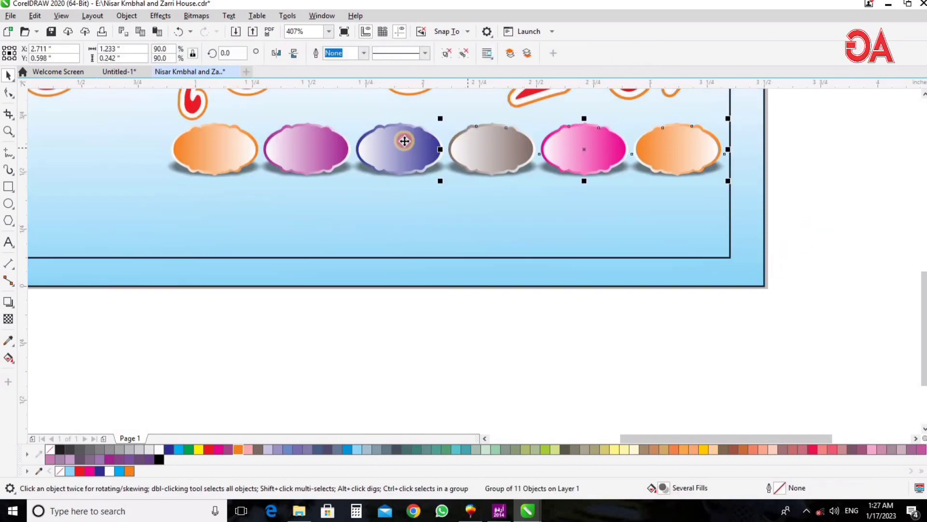
{"action": "left_click", "coordinate": [404, 141], "text": "shift"}
{"action": "left_click", "coordinate": [610, 56]}
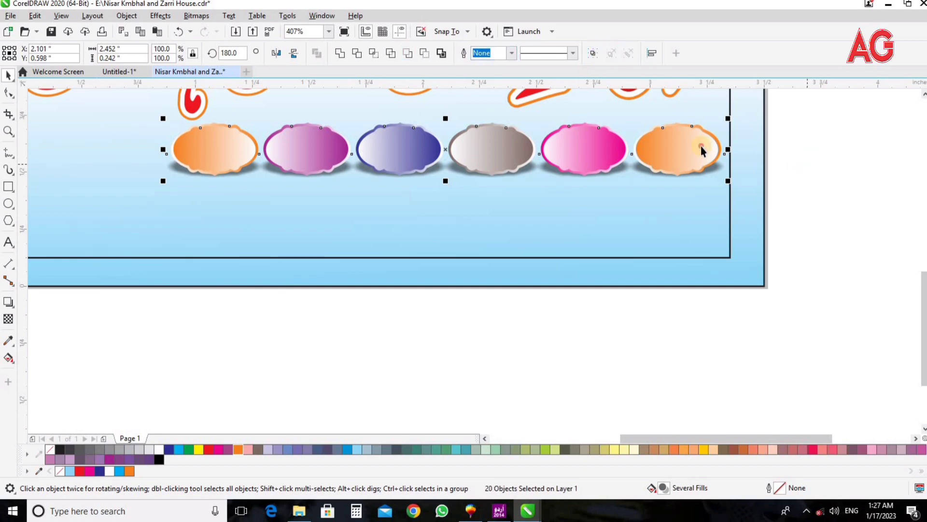
{"action": "key", "text": "Escape"}
{"action": "left_click_drag", "start_coordinate": [698, 147], "coordinate": [737, 131]}
{"action": "key", "text": "ctrl+z"}
{"action": "key", "text": "Escape"}
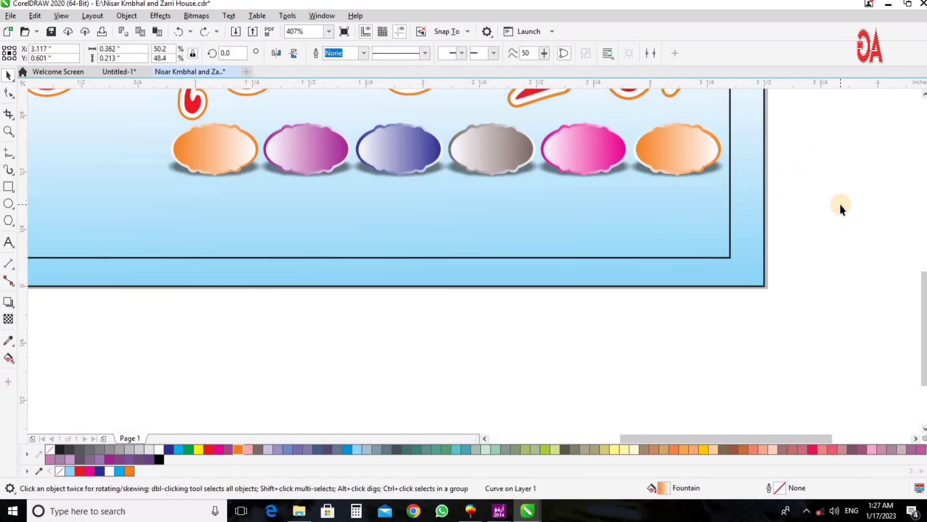
Centre the word بیڈ شیٹ on the rightmost orange badge, both horizontally and vertically.
{"action": "key", "text": "F4"}
{"action": "key", "text": "z"}
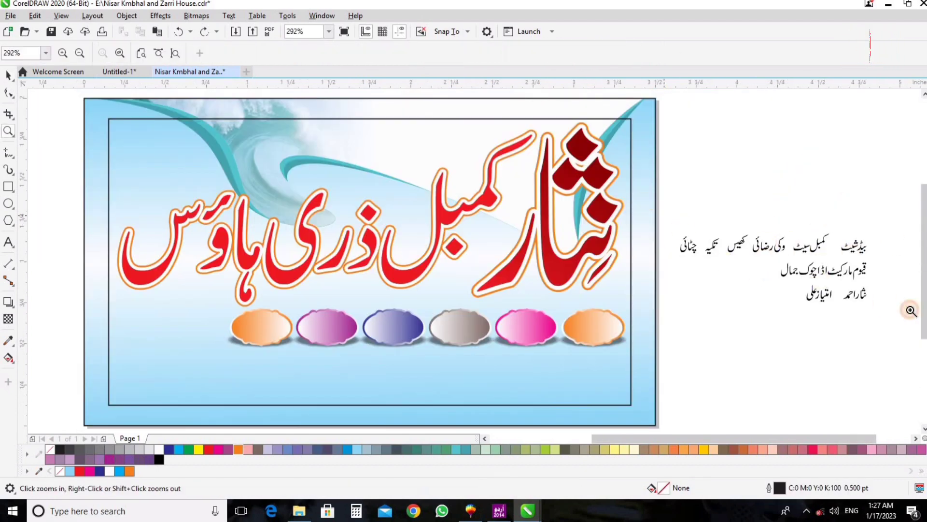
{"action": "left_click_drag", "start_coordinate": [647, 203], "coordinate": [907, 308]}
{"action": "key", "text": "space"}
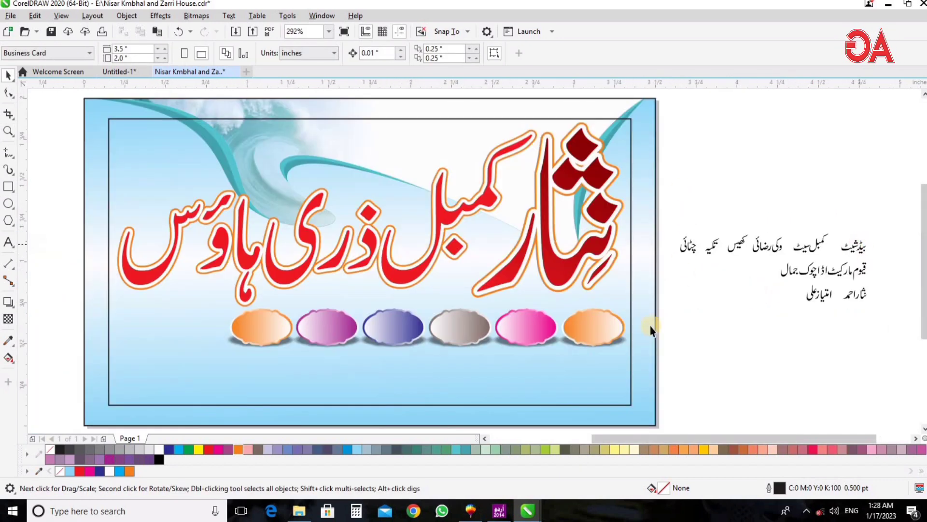
{"action": "left_click", "coordinate": [855, 245]}
{"action": "left_click", "coordinate": [588, 324], "text": "shift"}
{"action": "key", "text": "c"}
{"action": "key", "text": "e"}
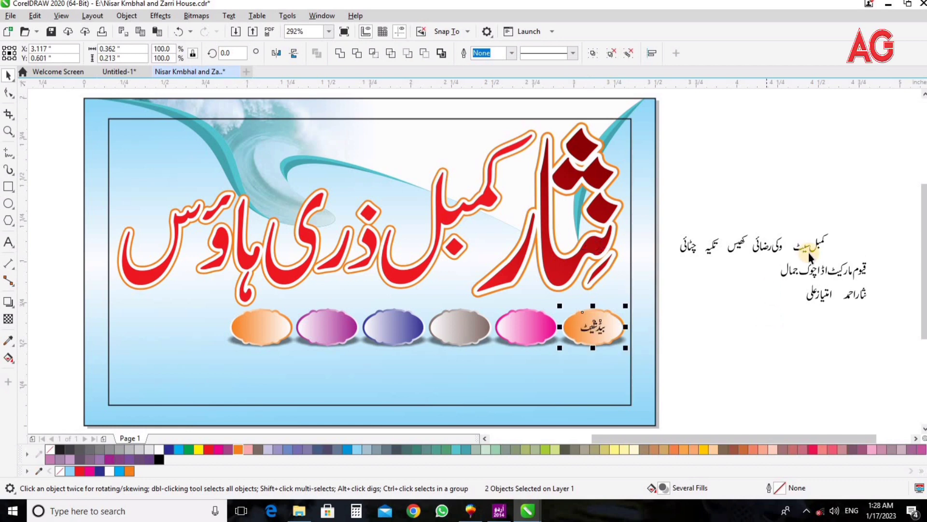
Centre کمبل سیٹ on the pink badge and وکی رضائی on the grey badge, both horizontally and vertically.
{"action": "left_click", "coordinate": [810, 250]}
{"action": "left_click", "coordinate": [541, 325], "text": "shift"}
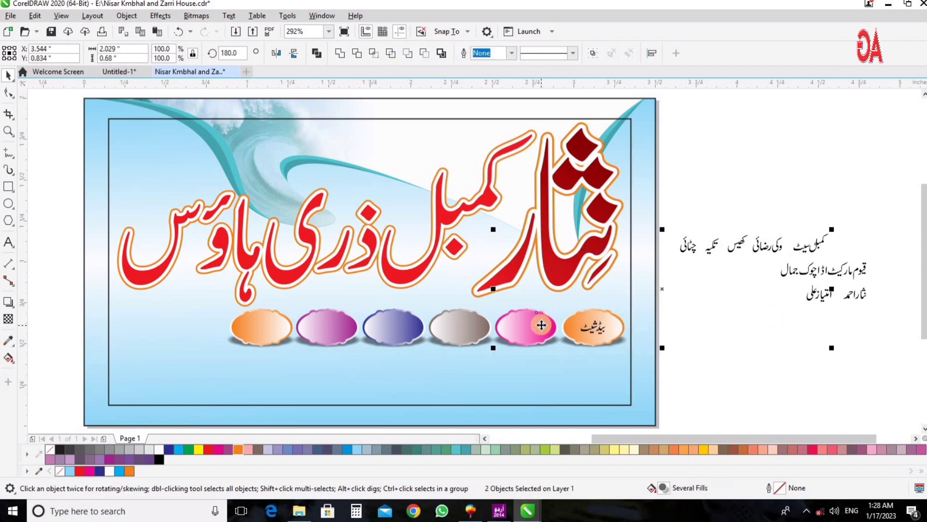
{"action": "key", "text": "c"}
{"action": "key", "text": "e"}
{"action": "left_click", "coordinate": [764, 250]}
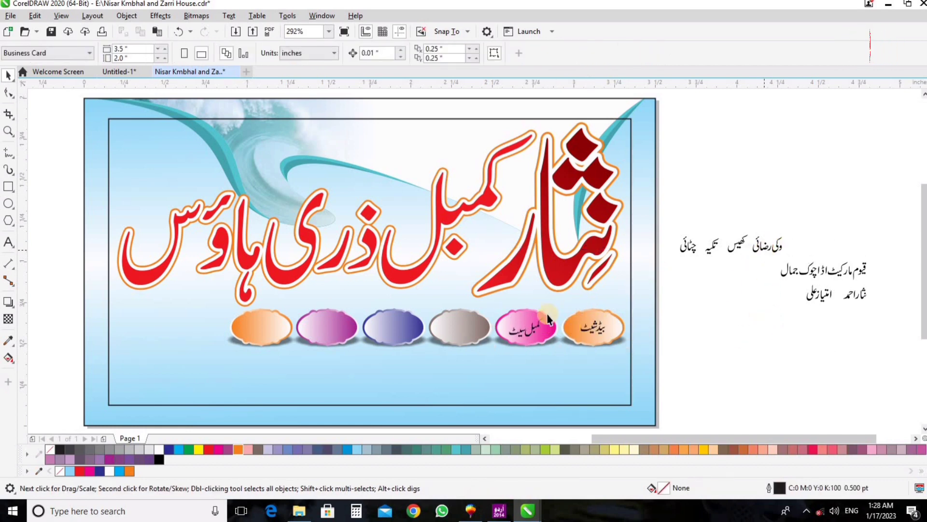
{"action": "left_click", "coordinate": [481, 332], "text": "shift"}
{"action": "key", "text": "c"}
{"action": "key", "text": "e"}
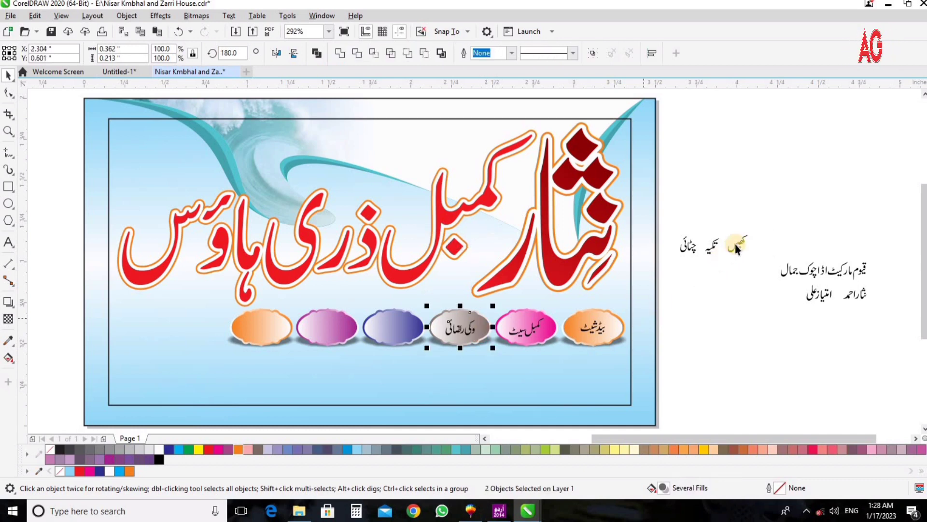
Centre کھیس on the dark blue badge and تکیہ on the purple badge, both horizontally and vertically.
{"action": "left_click", "coordinate": [735, 243]}
{"action": "left_click", "coordinate": [408, 330], "text": "shift"}
{"action": "key", "text": "c"}
{"action": "key", "text": "e"}
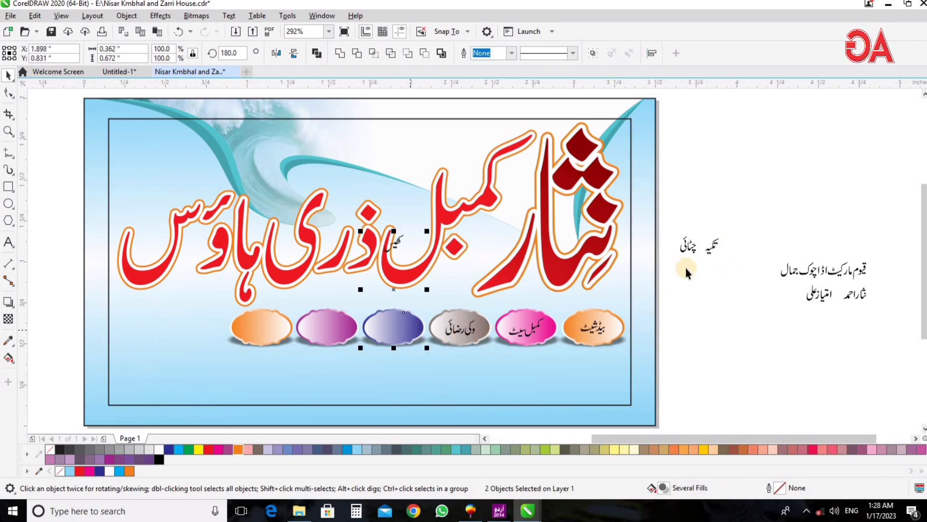
{"action": "left_click", "coordinate": [713, 245]}
{"action": "left_click", "coordinate": [335, 332], "text": "shift"}
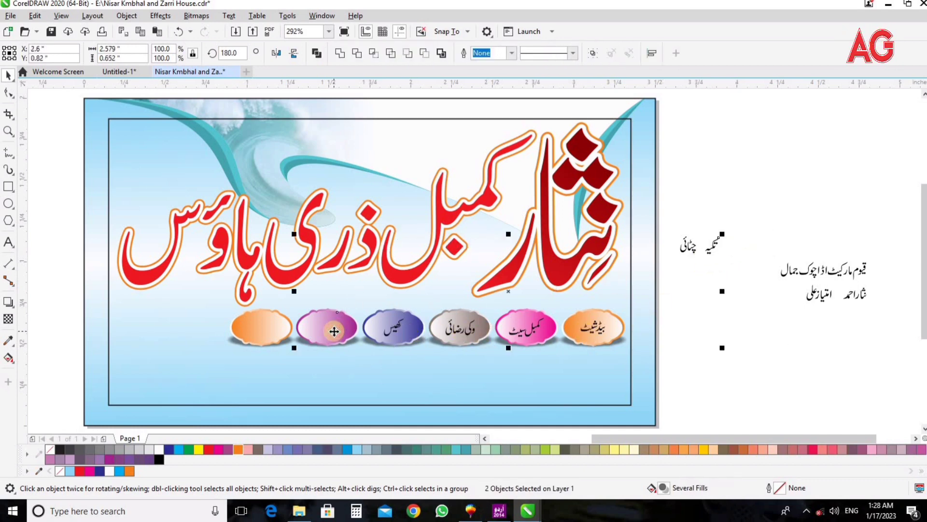
{"action": "key", "text": "c"}
{"action": "key", "text": "e"}
Centre the word چٹائی on the leftmost orange badge, both horizontally and vertically.
{"action": "left_click", "coordinate": [688, 247]}
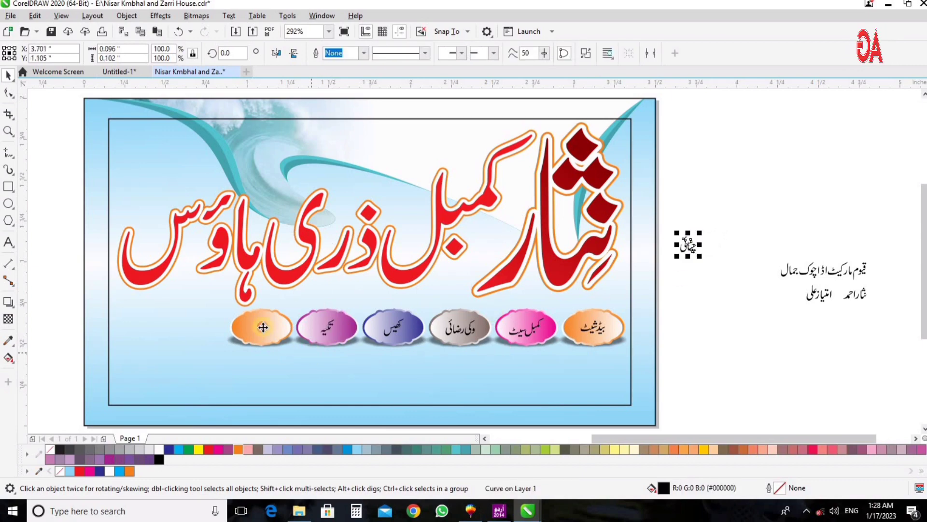
{"action": "left_click", "coordinate": [265, 331], "text": "shift"}
{"action": "key", "text": "c"}
{"action": "key", "text": "e"}
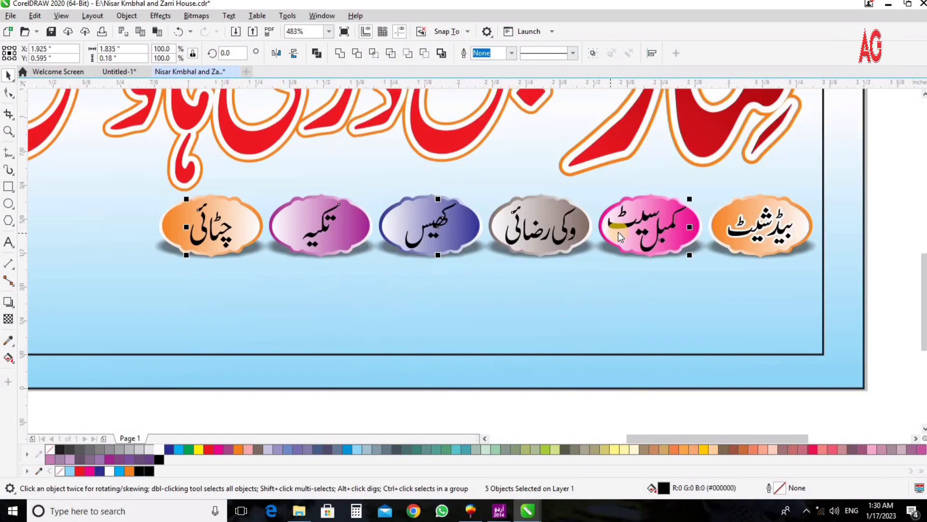
Give the five selected badge words a white 1 pt outline with round corners and caps, scaled with the object and behind the fill.
{"action": "key", "text": "F12"}
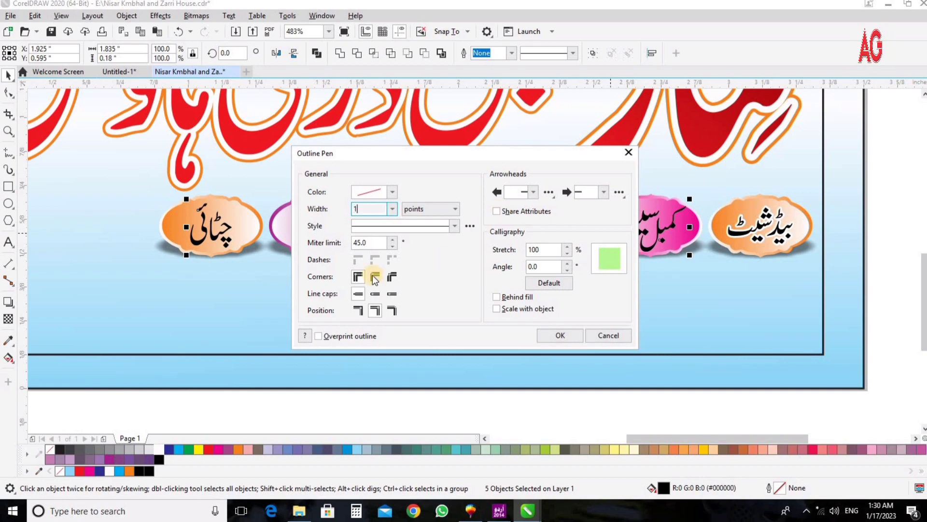
{"action": "type", "text": "1"}
{"action": "left_click", "coordinate": [374, 276]}
{"action": "left_click", "coordinate": [375, 293]}
{"action": "left_click", "coordinate": [496, 308]}
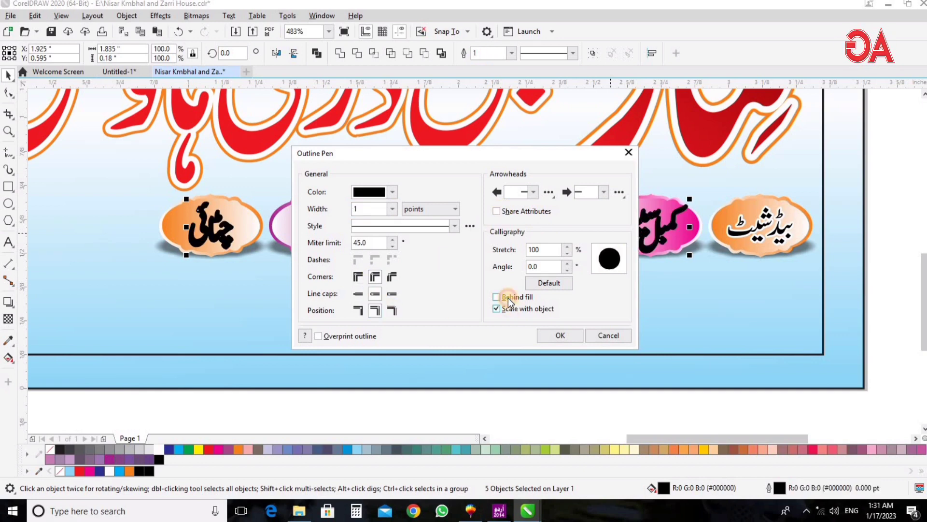
{"action": "left_click", "coordinate": [496, 297]}
{"action": "left_click", "coordinate": [547, 337]}
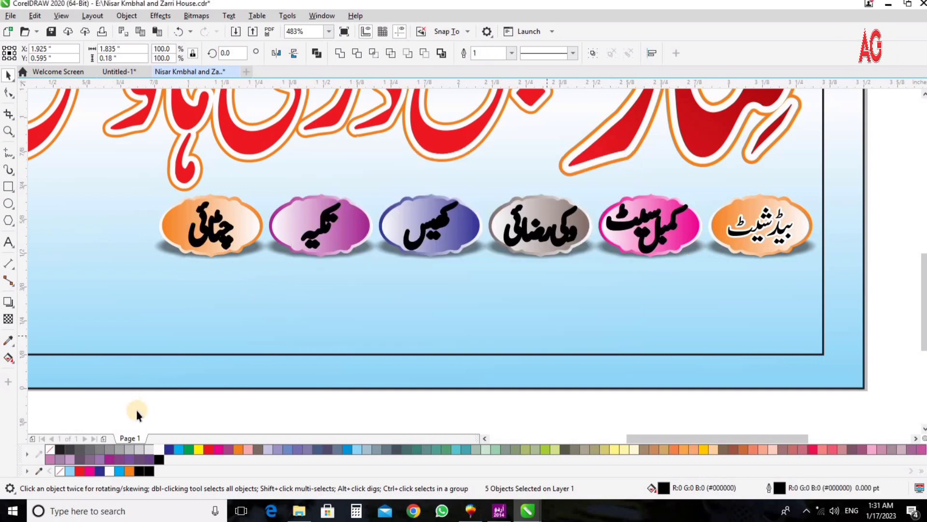
{"action": "right_click", "coordinate": [161, 448]}
Fill the five selected badge words with CMYK black (K:100).
{"action": "key", "text": "z"}
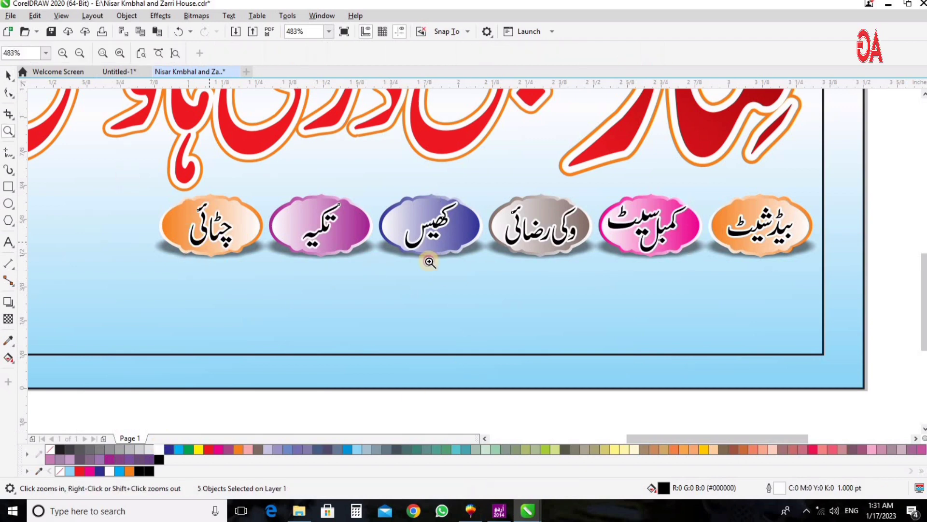
{"action": "scroll", "coordinate": [457, 285], "scroll_direction": "up", "scroll_amount": 1}
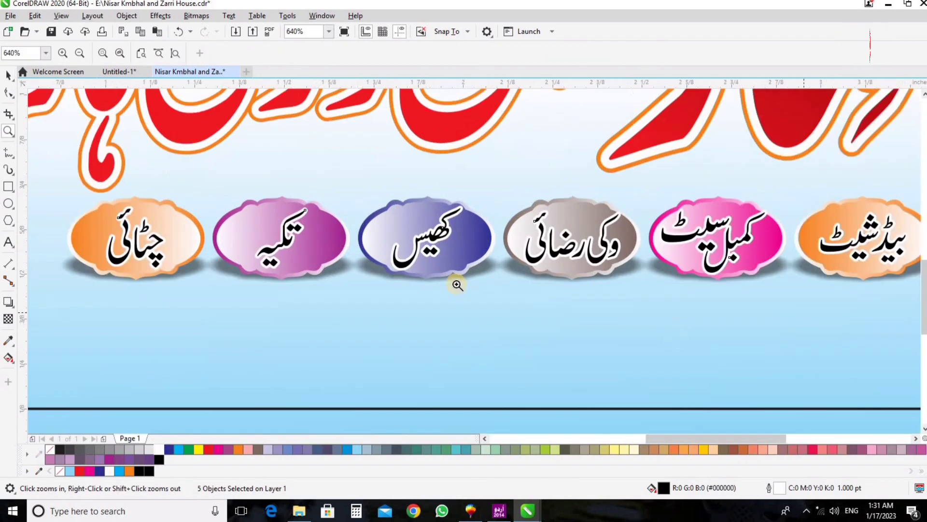
{"action": "key", "text": "space"}
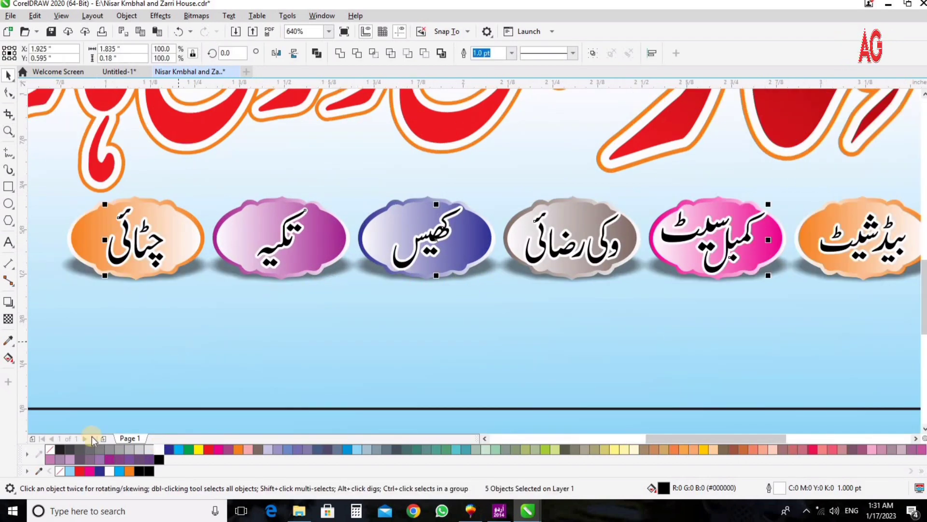
{"action": "left_click", "coordinate": [60, 451]}
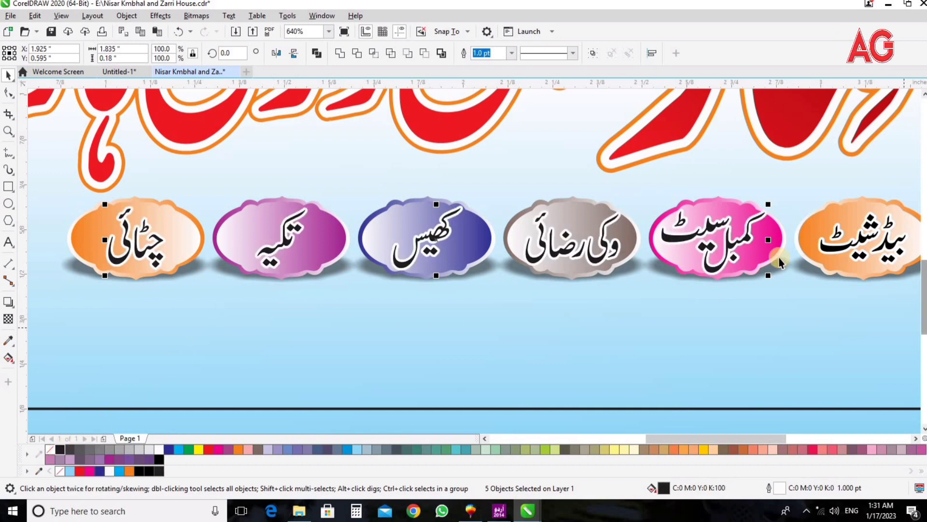
Fill بیڈ شیٹ with red (M:100 Y:100) and کمبل سیٹ with dark blue (C:100 M:100).
{"action": "left_click", "coordinate": [843, 253]}
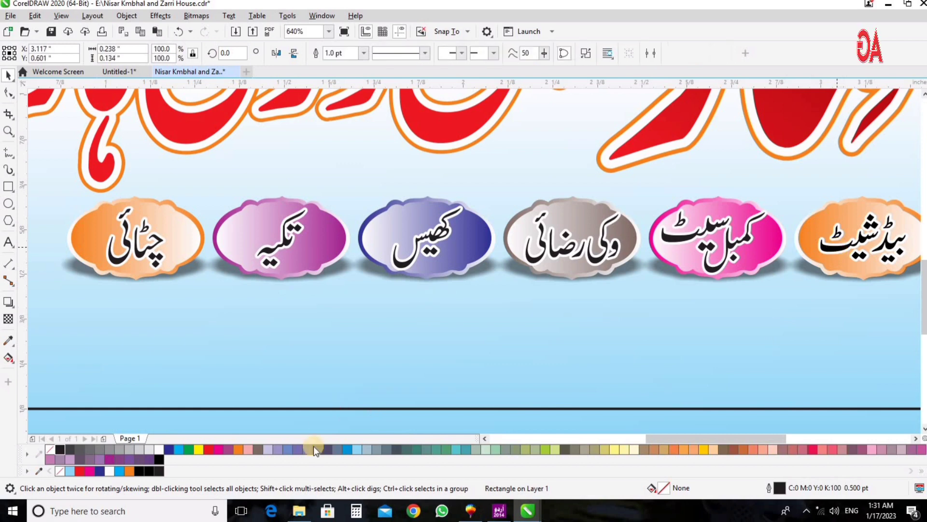
{"action": "left_click", "coordinate": [208, 450]}
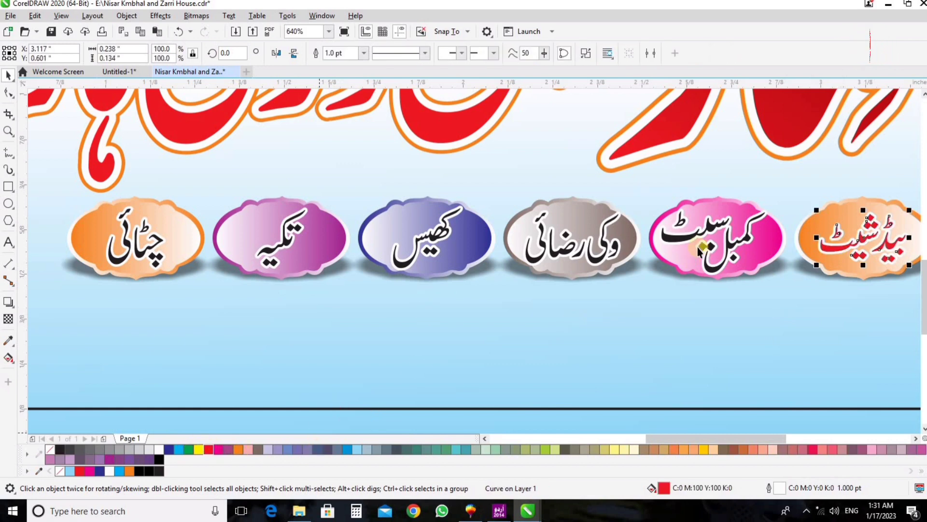
{"action": "left_click", "coordinate": [701, 233]}
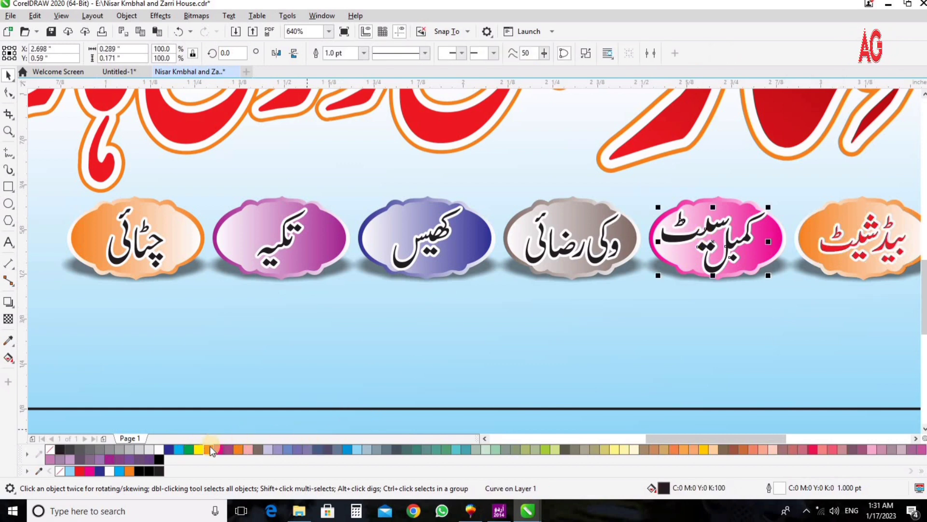
{"action": "left_click", "coordinate": [169, 448]}
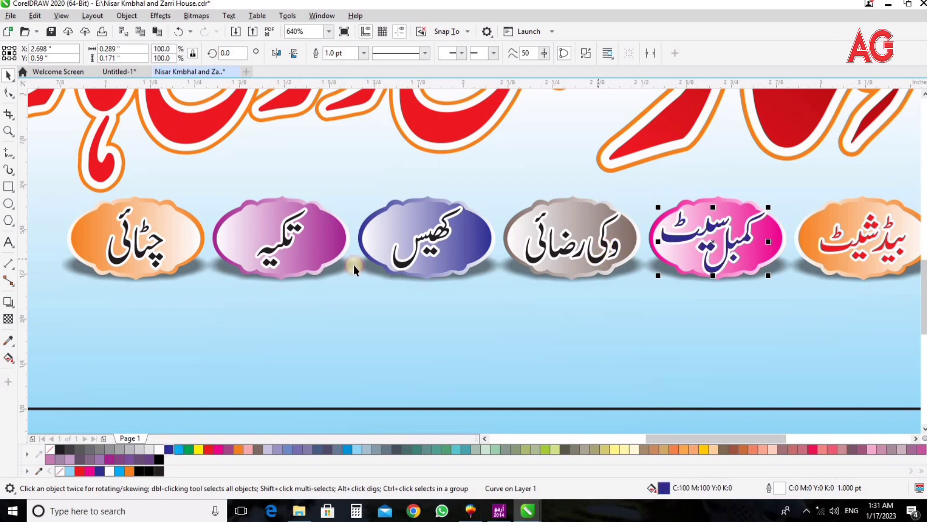
Fill وکی رضائی with magenta (M:100) and کھیس with blue (C:100 M:20).
{"action": "left_click", "coordinate": [598, 258]}
{"action": "left_click", "coordinate": [223, 449]}
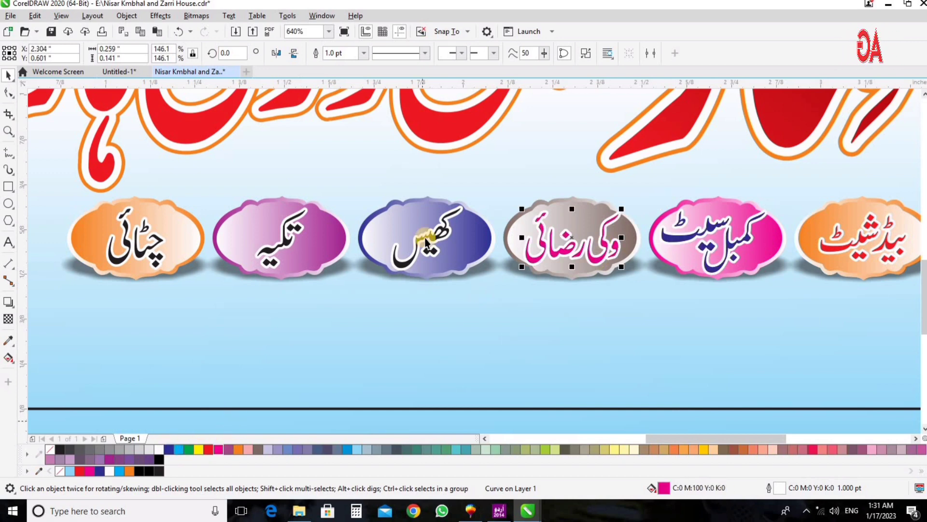
{"action": "left_click", "coordinate": [426, 238]}
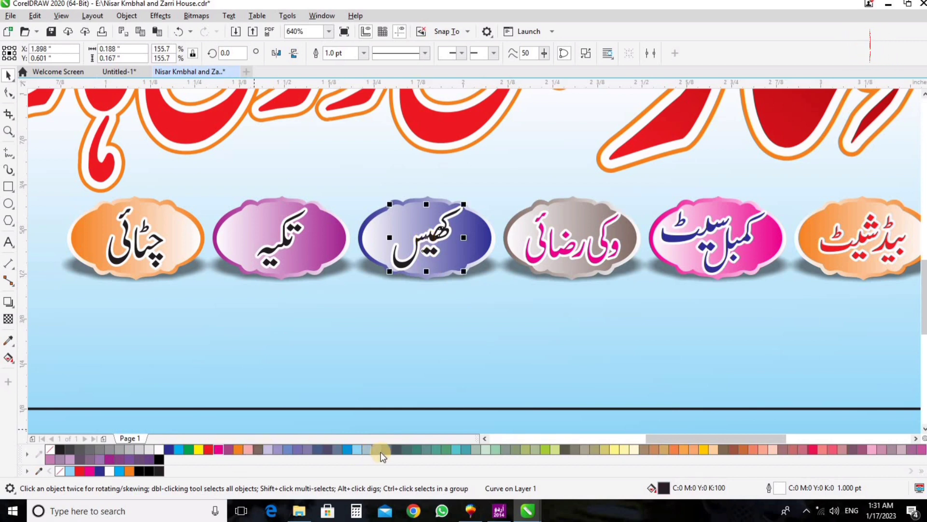
{"action": "left_click", "coordinate": [348, 446]}
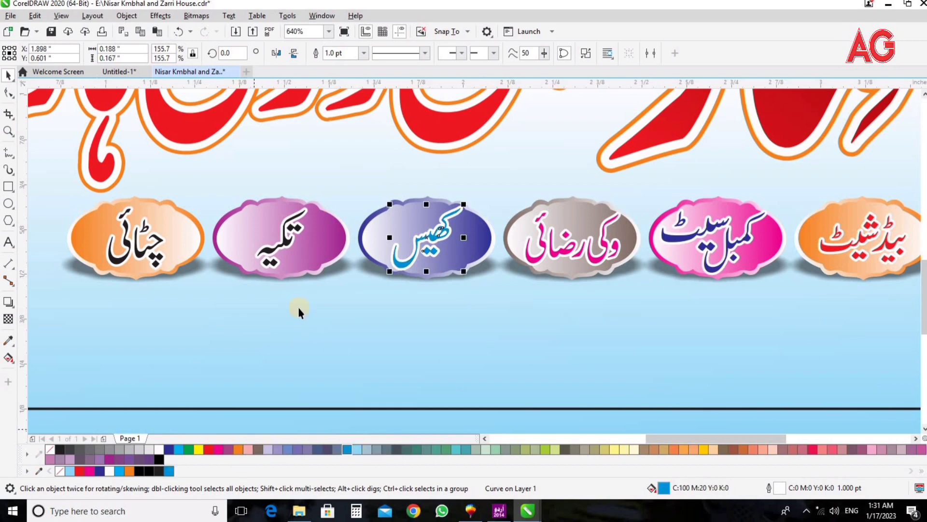
Fill the badge word تکیہ with green.
{"action": "left_click", "coordinate": [282, 240]}
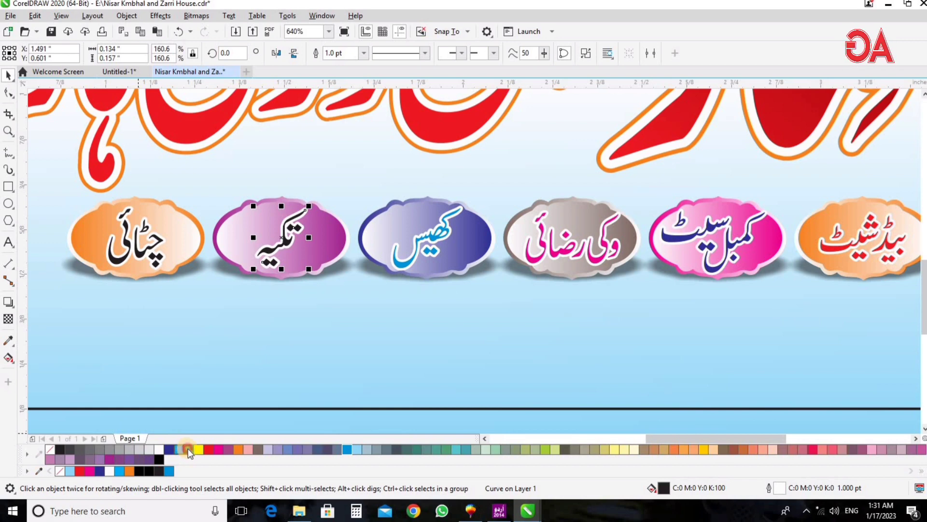
{"action": "left_click", "coordinate": [187, 448]}
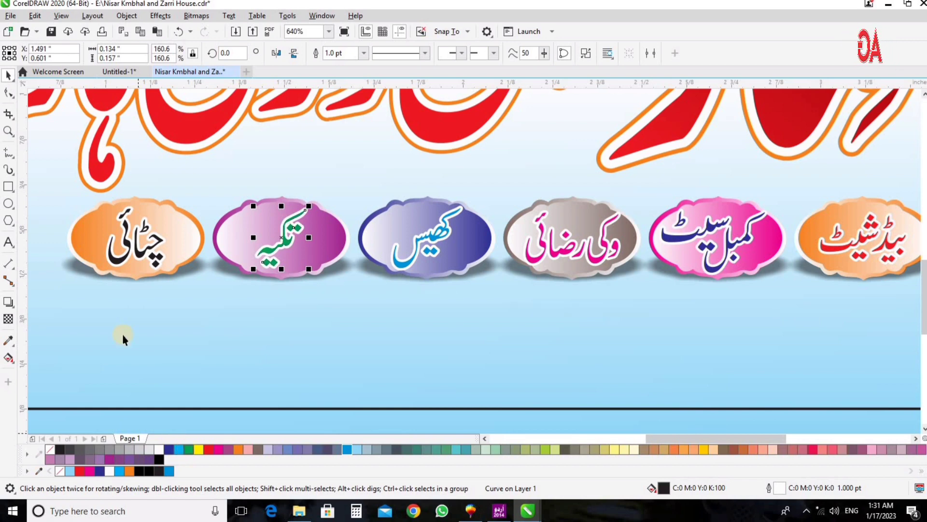
{"action": "left_click", "coordinate": [136, 251]}
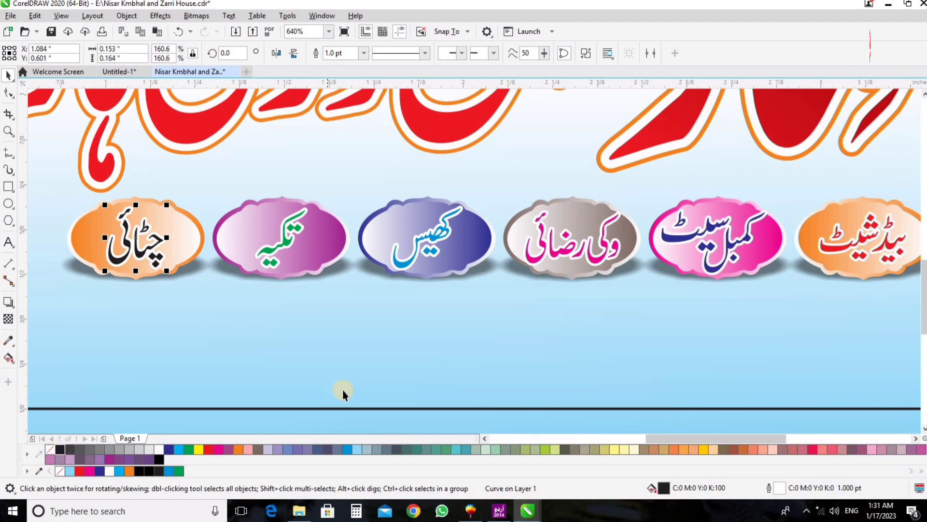
Group the بیڈ شیٹ, کمبل سیٹ and وکی رضائی badges, each with its own word.
{"action": "left_click", "coordinate": [556, 369]}
{"action": "key", "text": "F4"}
{"action": "key", "text": "F2"}
{"action": "left_click_drag", "start_coordinate": [82, 274], "coordinate": [752, 427]}
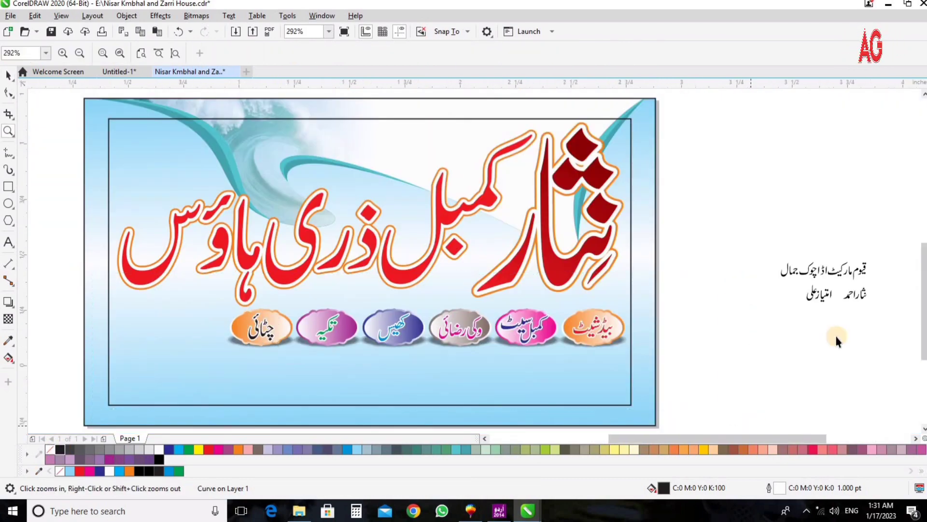
{"action": "left_click_drag", "start_coordinate": [840, 177], "coordinate": [657, 309]}
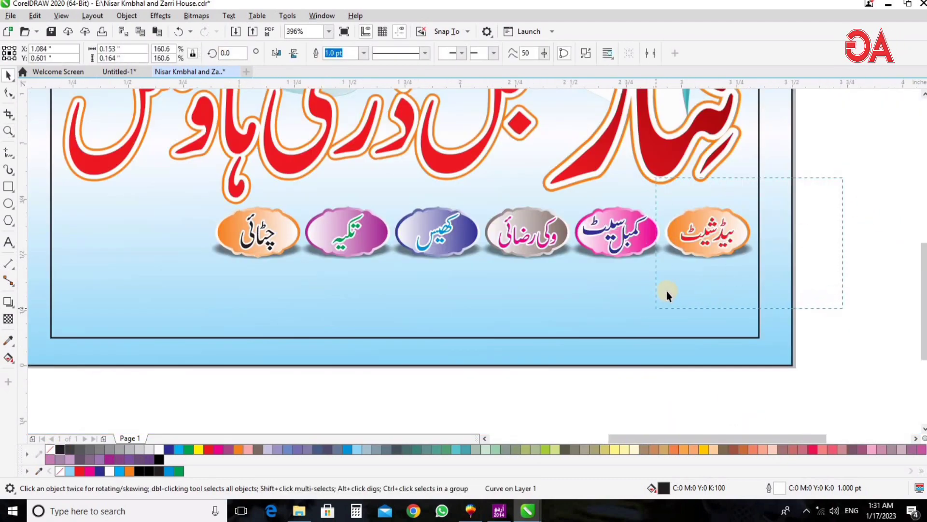
{"action": "left_click_drag", "start_coordinate": [680, 186], "coordinate": [556, 299]}
{"action": "key", "text": "ctrl+g"}
{"action": "left_click_drag", "start_coordinate": [579, 188], "coordinate": [473, 302]}
{"action": "key", "text": "ctrl+g"}
{"action": "key", "text": "Escape"}
Draw a rectangle about 1.27 by 0.17 inches below the badges, reaching the card's right edge.
{"action": "key", "text": "F4"}
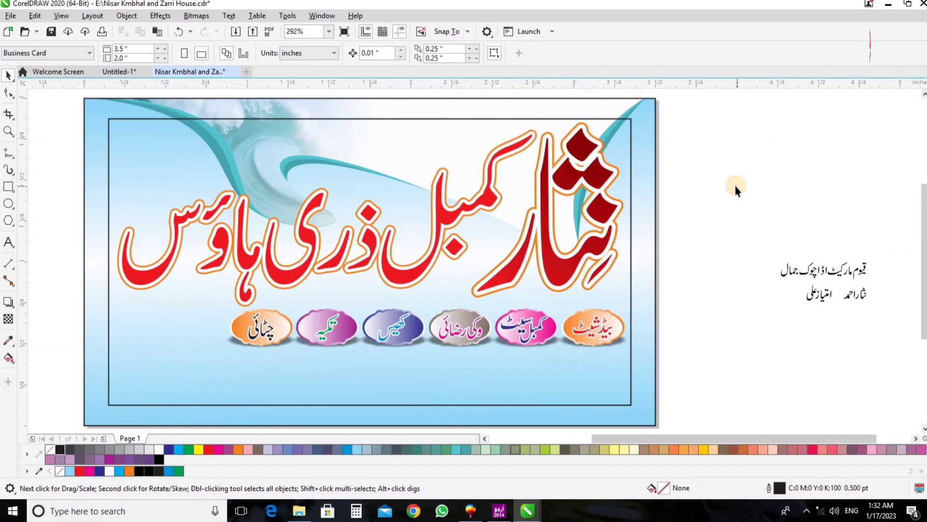
{"action": "scroll", "coordinate": [670, 330], "scroll_direction": "up", "scroll_amount": 4}
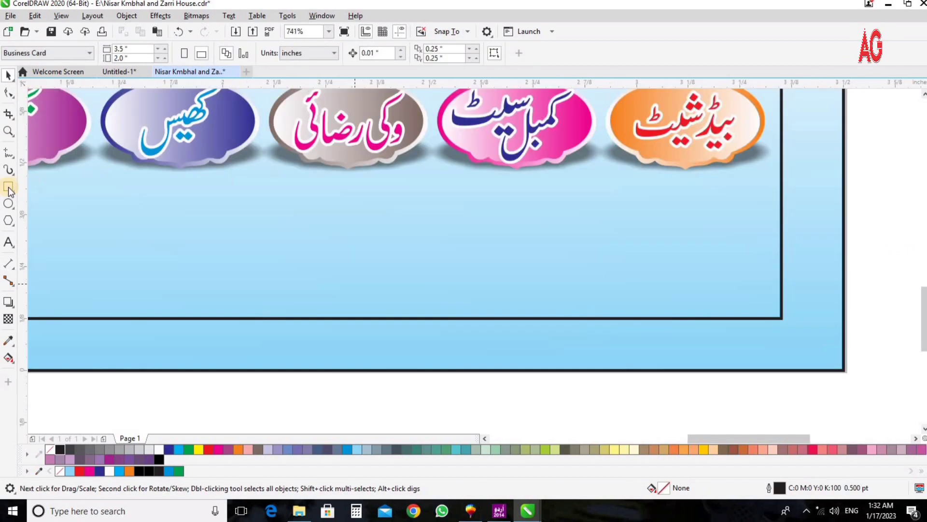
{"action": "left_click", "coordinate": [8, 187]}
{"action": "left_click_drag", "start_coordinate": [844, 235], "coordinate": [317, 306]}
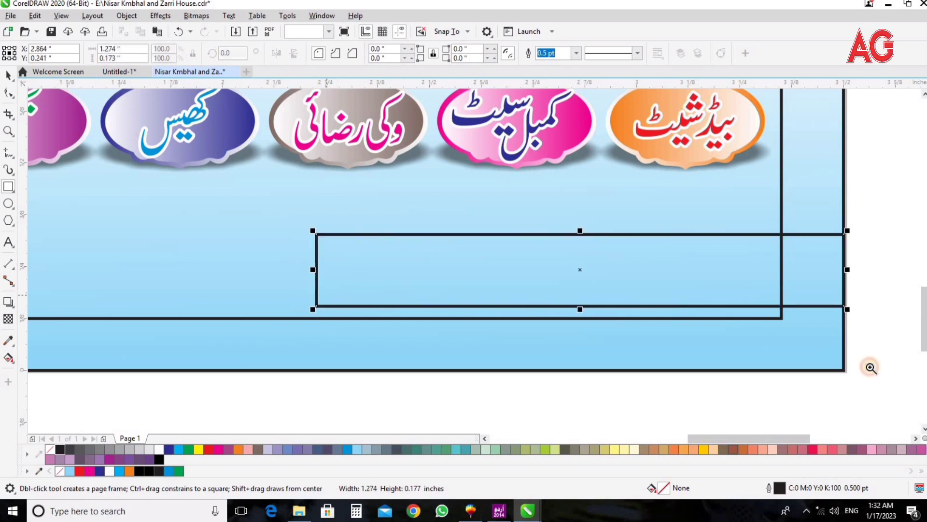
Round all corners of the new rectangle slightly, to a radius of about 0.01 inch.
{"action": "key", "text": "z"}
{"action": "left_click", "coordinate": [559, 280]}
{"action": "key", "text": "space"}
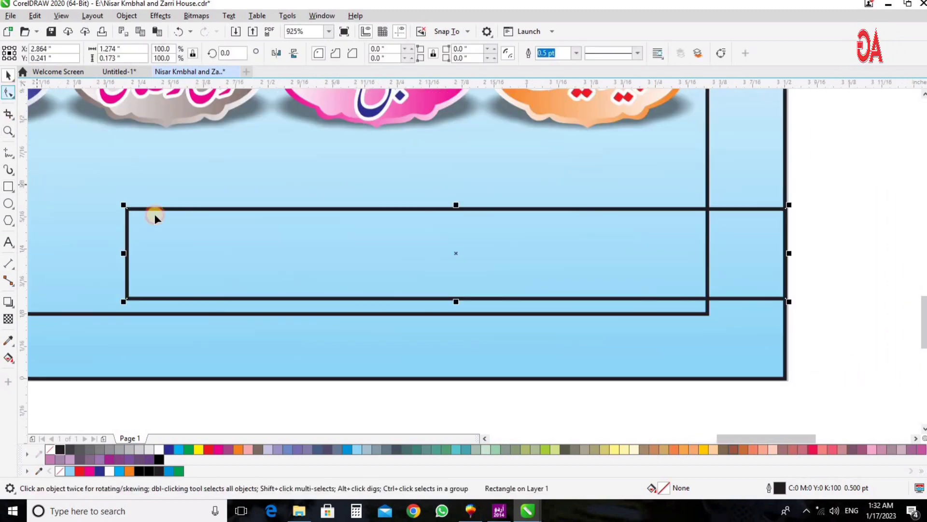
{"action": "key", "text": "F10"}
{"action": "left_click_drag", "start_coordinate": [129, 213], "coordinate": [131, 218]}
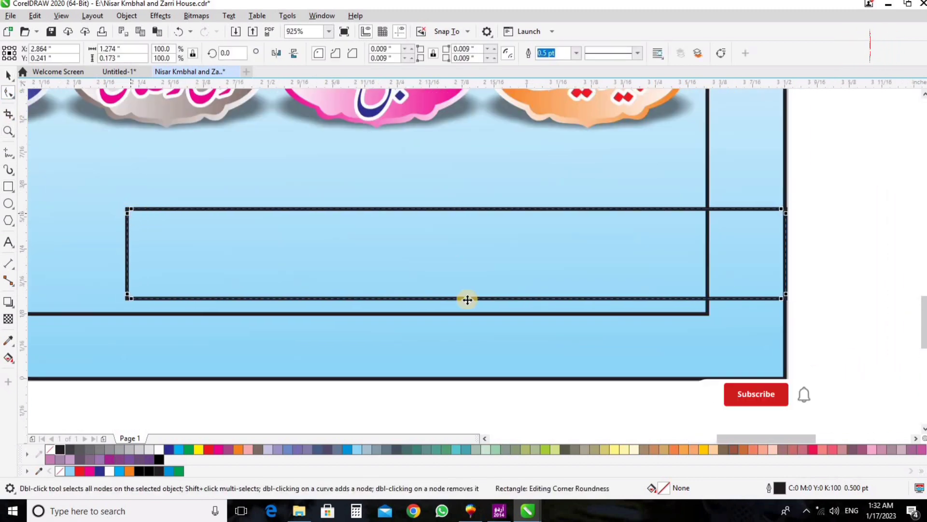
Fill the rounded rectangle with dark blue (C:100 M:100) and remove its outline.
{"action": "key", "text": "space"}
{"action": "left_click", "coordinate": [170, 449]}
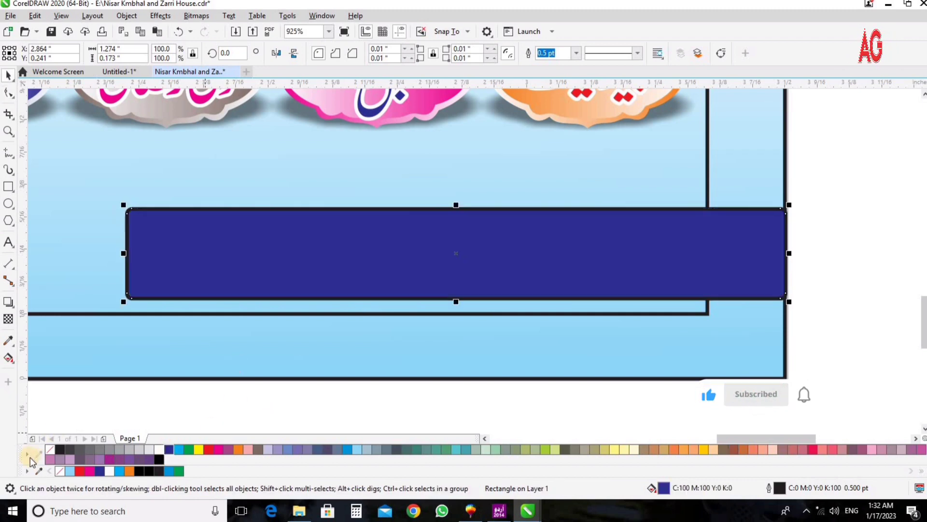
{"action": "right_click", "coordinate": [50, 449]}
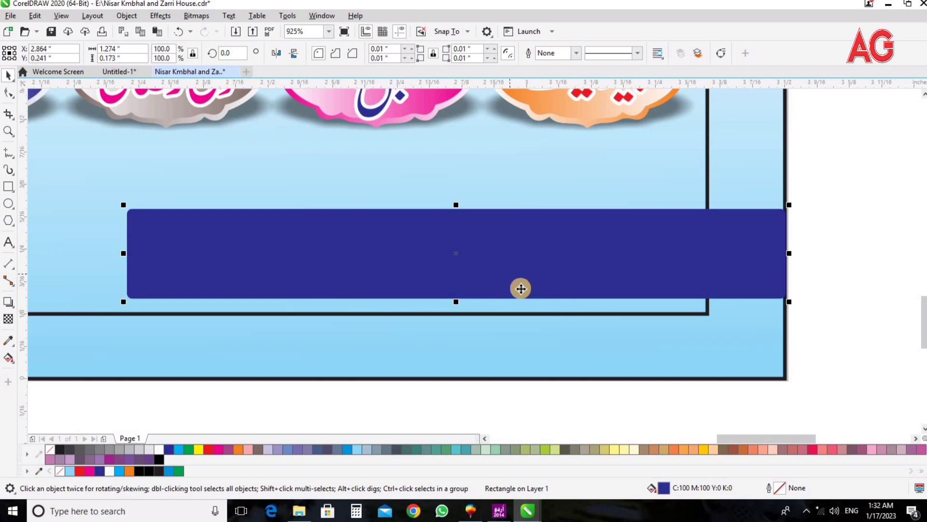
Apply a linear fountain transparency to the blue bar, fading from solid at the right end to transparent beyond the left end.
{"action": "left_click", "coordinate": [7, 320]}
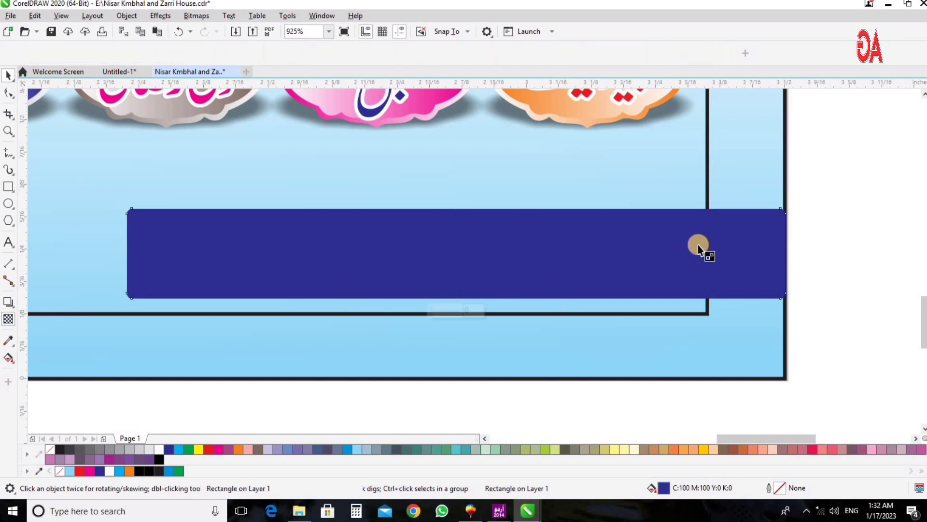
{"action": "left_click_drag", "start_coordinate": [757, 245], "coordinate": [259, 280]}
{"action": "left_click_drag", "start_coordinate": [167, 250], "coordinate": [759, 254]}
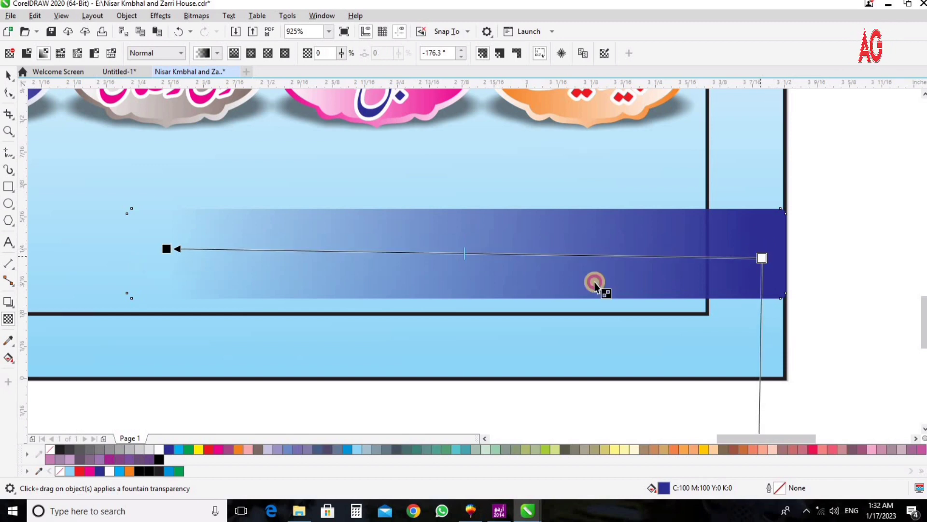
{"action": "left_click_drag", "start_coordinate": [123, 257], "coordinate": [70, 259]}
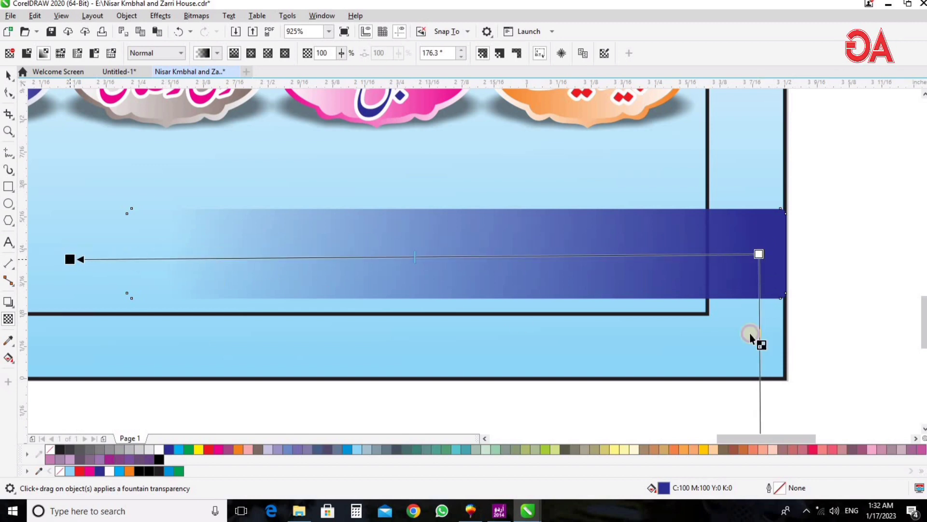
{"action": "left_click_drag", "start_coordinate": [758, 261], "coordinate": [757, 261]}
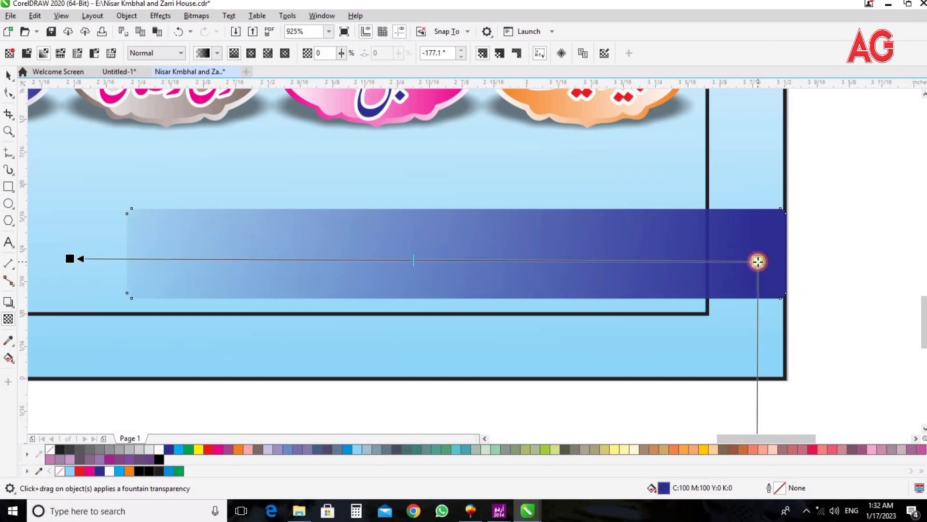
{"action": "key", "text": "space"}
Lower the blue bar slightly and stretch it down to the card's bottom edge, about 0.3 inch tall.
{"action": "left_click", "coordinate": [777, 228]}
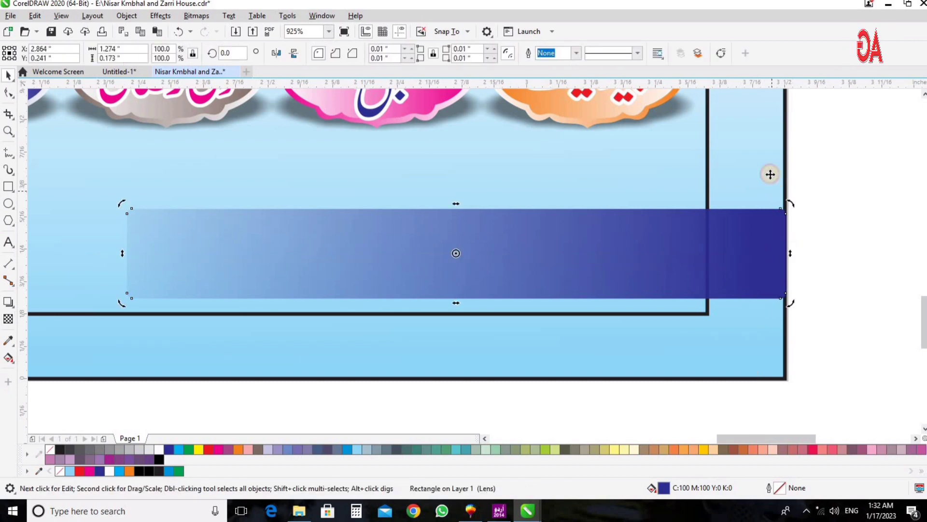
{"action": "left_click", "coordinate": [770, 174], "text": "shift"}
{"action": "left_click", "coordinate": [767, 256]}
{"action": "left_click_drag", "start_coordinate": [767, 260], "coordinate": [769, 268]}
{"action": "left_click_drag", "start_coordinate": [457, 318], "coordinate": [457, 382]}
{"action": "left_click", "coordinate": [740, 171], "text": "shift"}
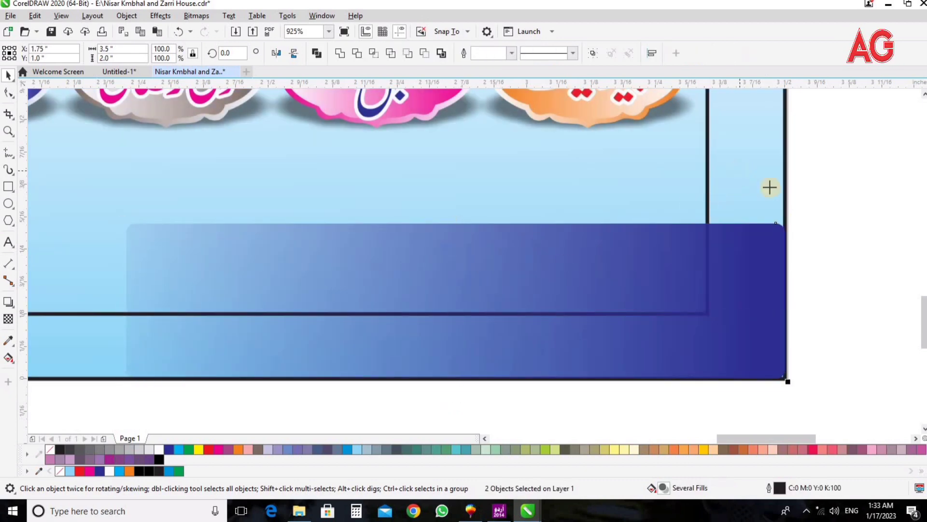
{"action": "key", "text": "n"}
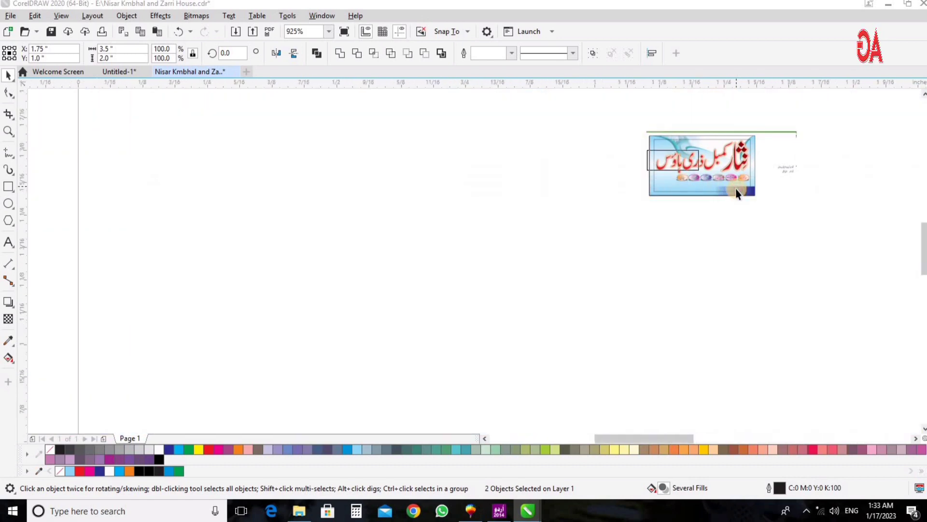
{"action": "left_click", "coordinate": [739, 192]}
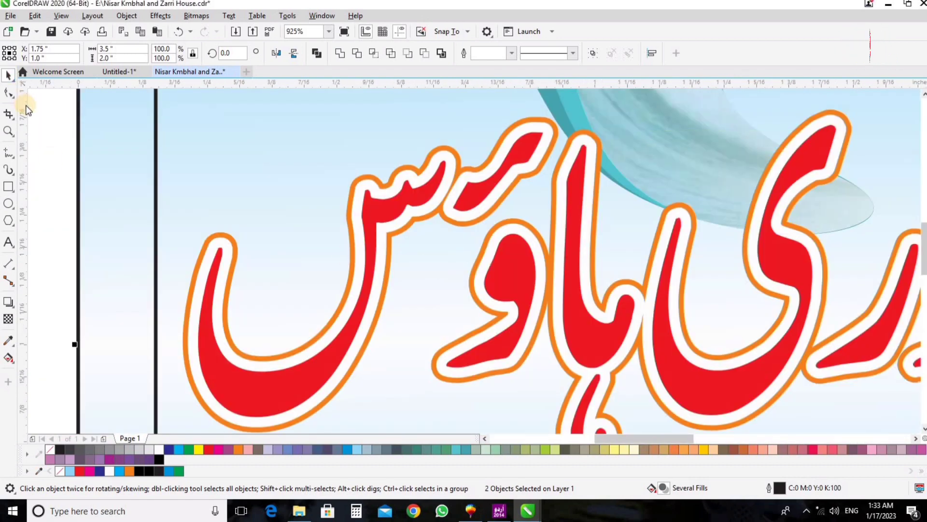
Widen the blue bar to about 1.38 inches so its right end extends past the card's edge.
{"action": "key", "text": "F4"}
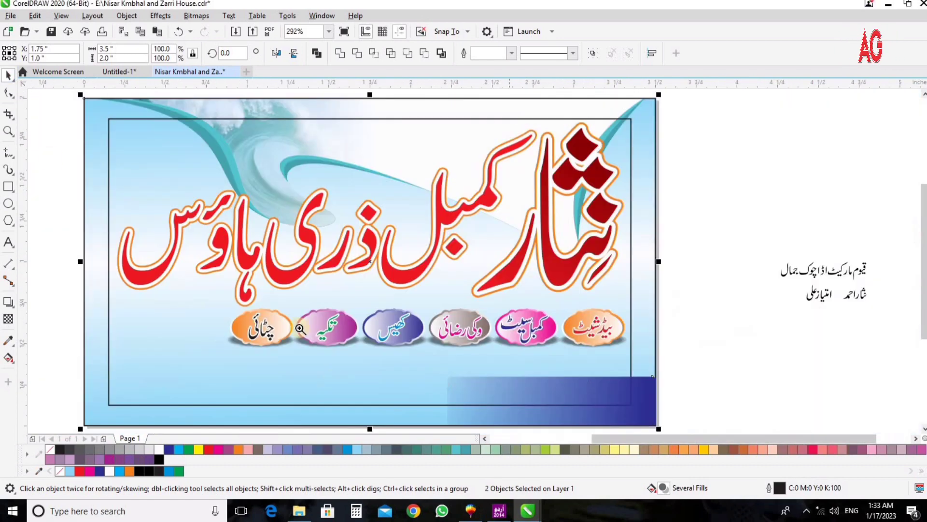
{"action": "key", "text": "z"}
{"action": "left_click", "coordinate": [749, 428]}
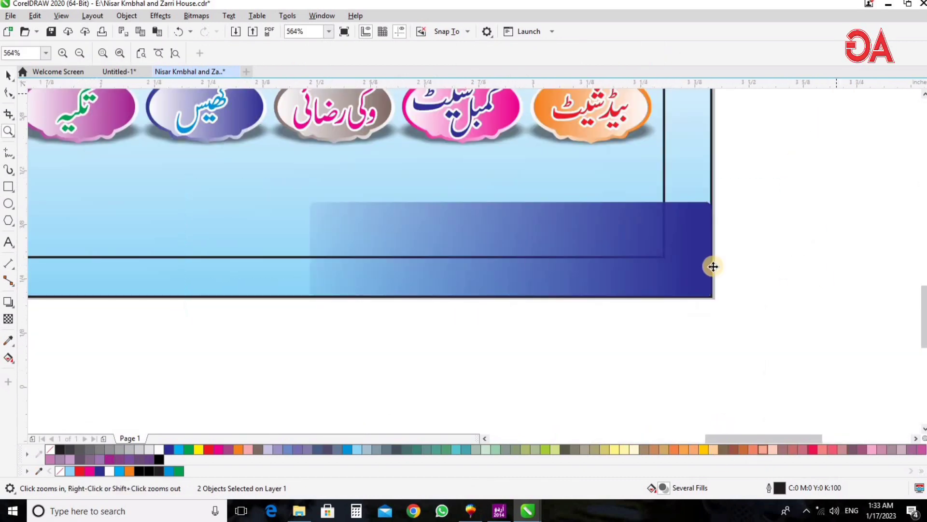
{"action": "left_click", "coordinate": [712, 266]}
{"action": "key", "text": "space"}
{"action": "left_click", "coordinate": [819, 242]}
{"action": "left_click", "coordinate": [737, 259]}
{"action": "left_click", "coordinate": [737, 232], "text": "shift"}
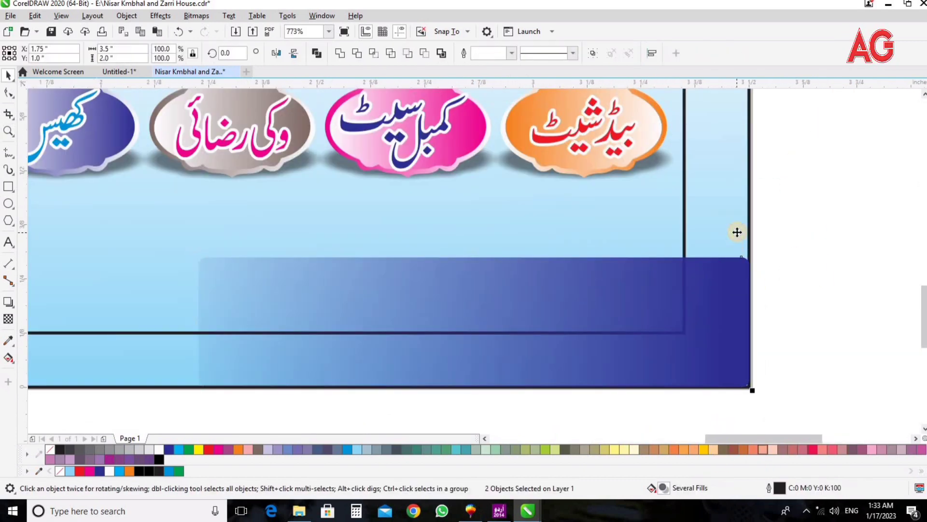
{"action": "left_click_drag", "start_coordinate": [755, 321], "coordinate": [799, 317]}
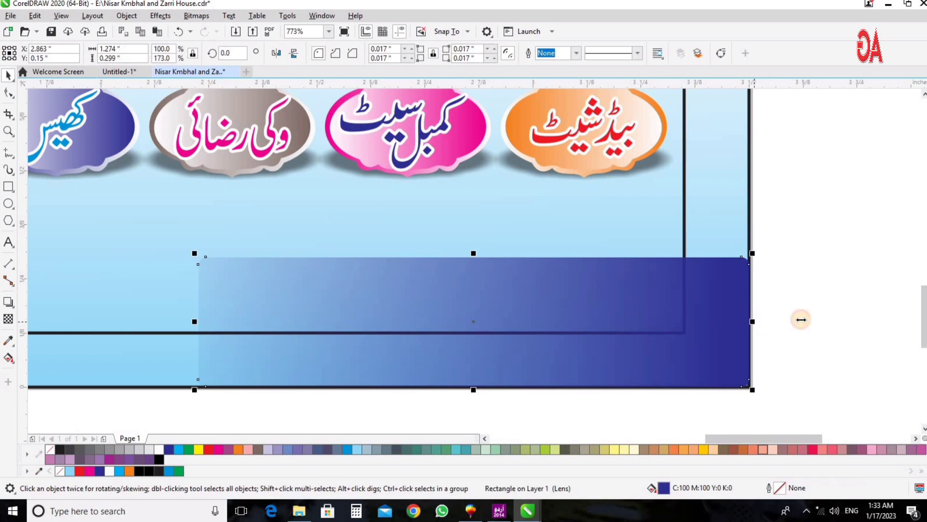
{"action": "left_click", "coordinate": [774, 320]}
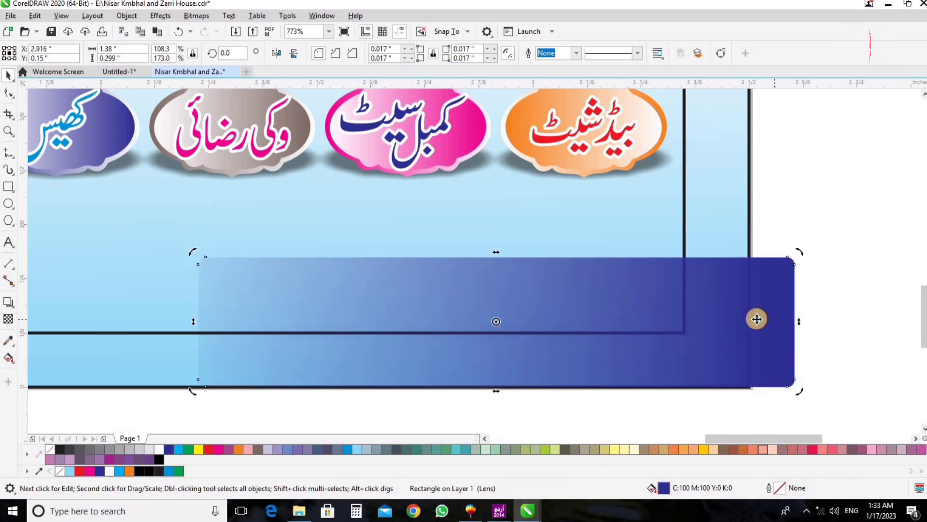
{"action": "left_click", "coordinate": [827, 268]}
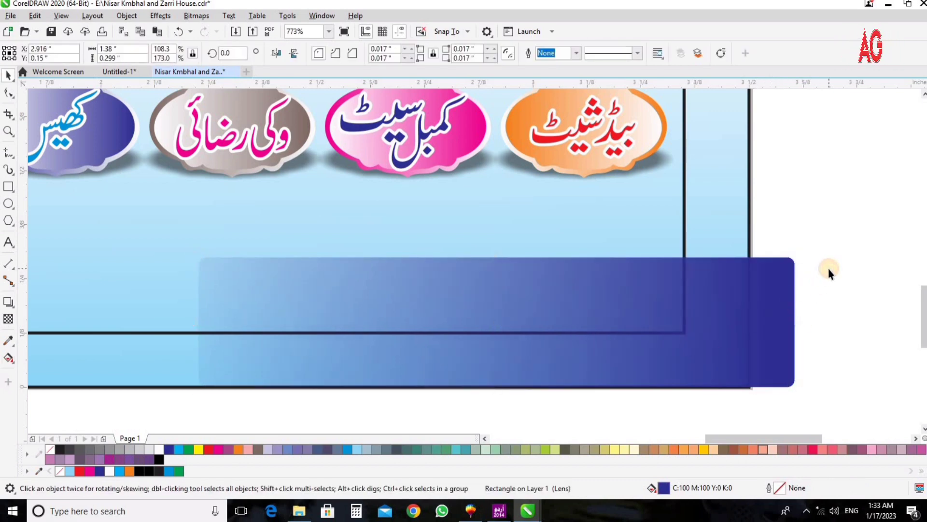
Shift the start of the bar's transparency to its middle so the right half is solid, and level the fade direction.
{"action": "left_click", "coordinate": [778, 335]}
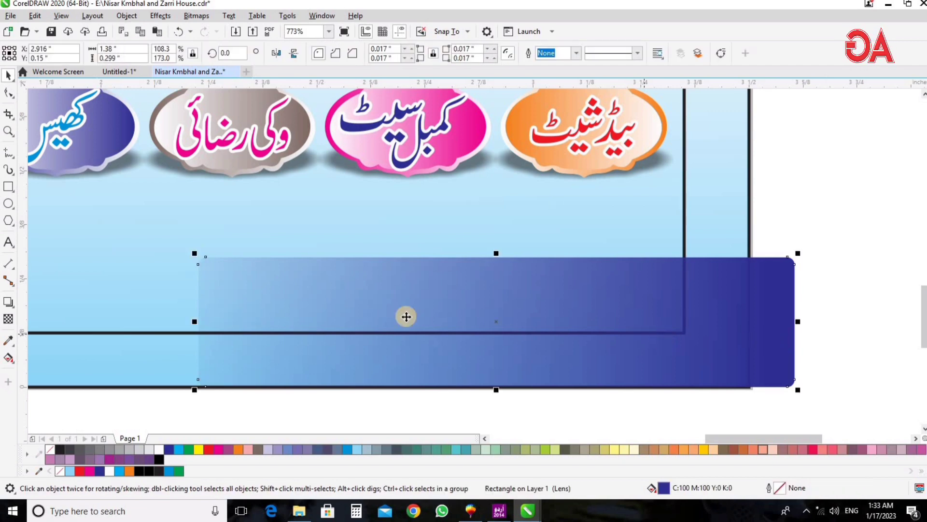
{"action": "left_click", "coordinate": [20, 321]}
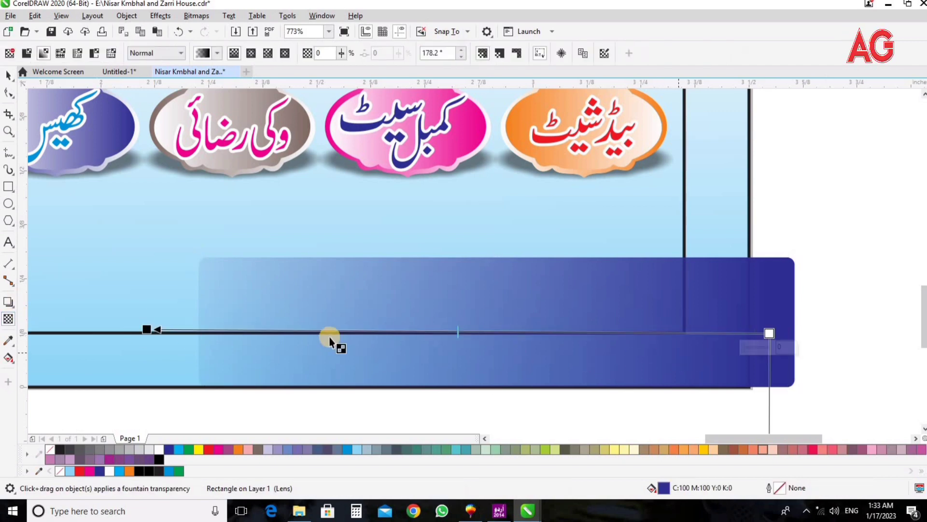
{"action": "left_click_drag", "start_coordinate": [768, 332], "coordinate": [494, 324]}
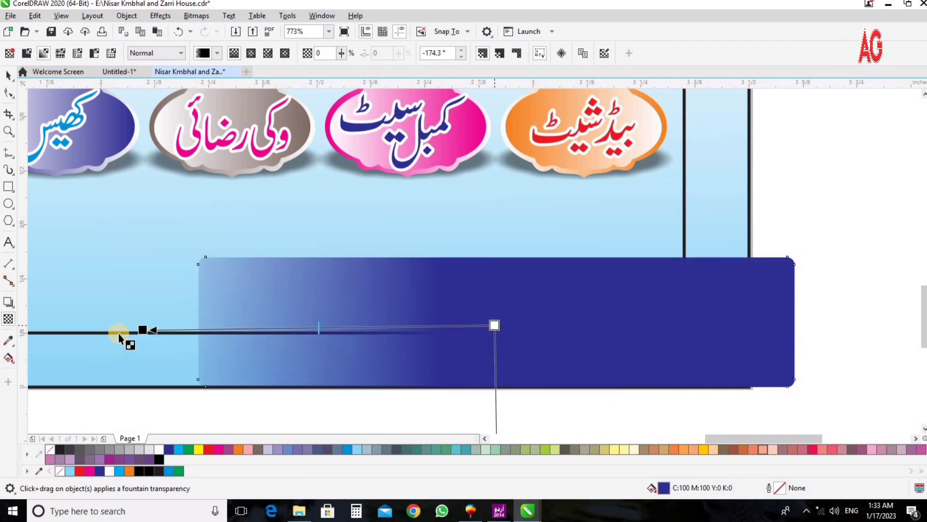
{"action": "left_click_drag", "start_coordinate": [142, 329], "coordinate": [145, 325]}
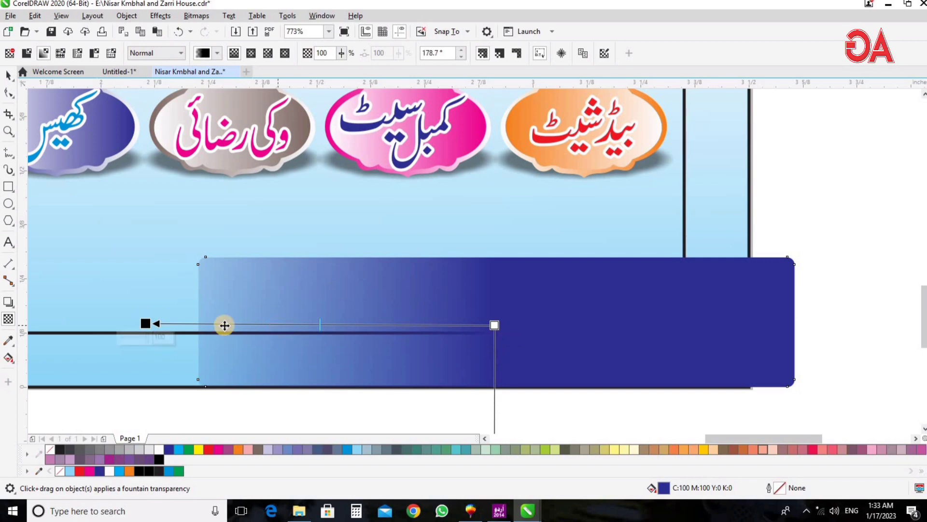
Move the transparent end of the fade inside the bar's left edge and shift the solid end slightly left.
{"action": "key", "text": "z"}
{"action": "left_click_drag", "start_coordinate": [697, 426], "coordinate": [884, 462]}
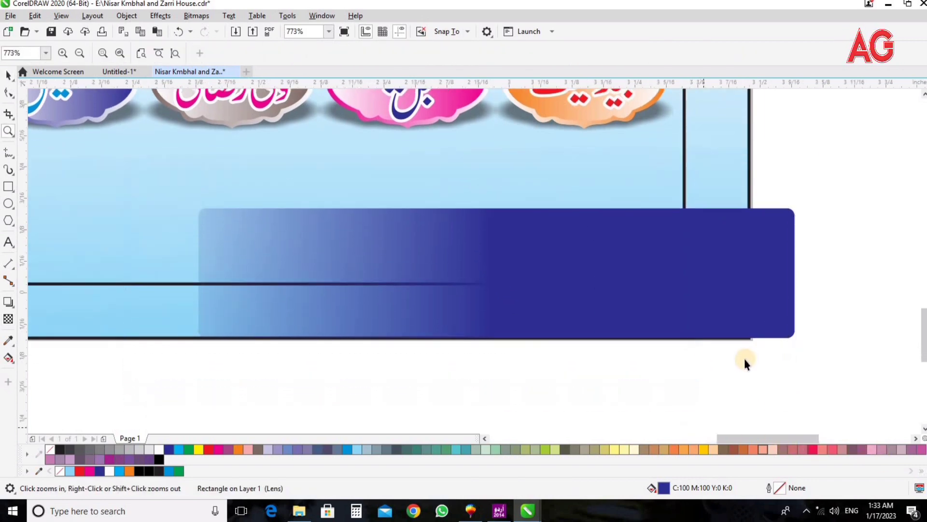
{"action": "left_click", "coordinate": [10, 320]}
{"action": "scroll", "coordinate": [42, 320], "scroll_direction": "down", "scroll_amount": 1}
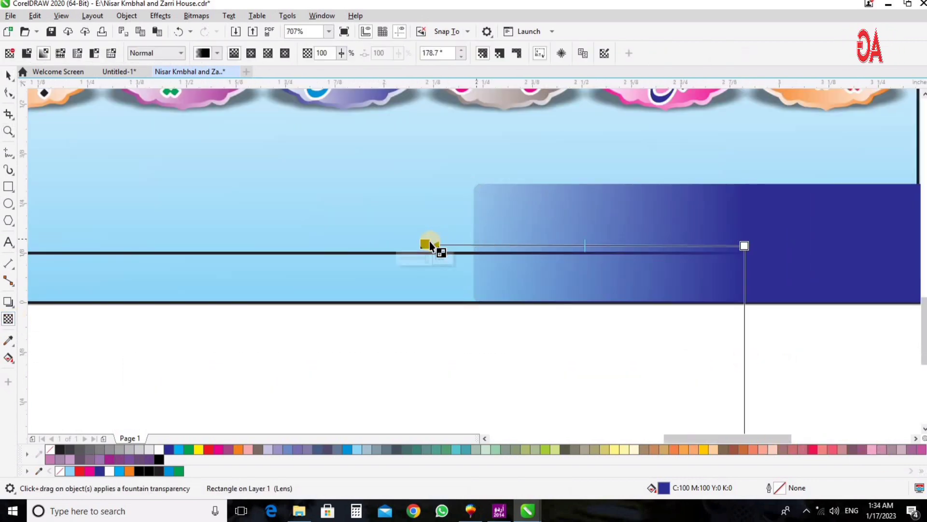
{"action": "left_click_drag", "start_coordinate": [446, 243], "coordinate": [507, 240]}
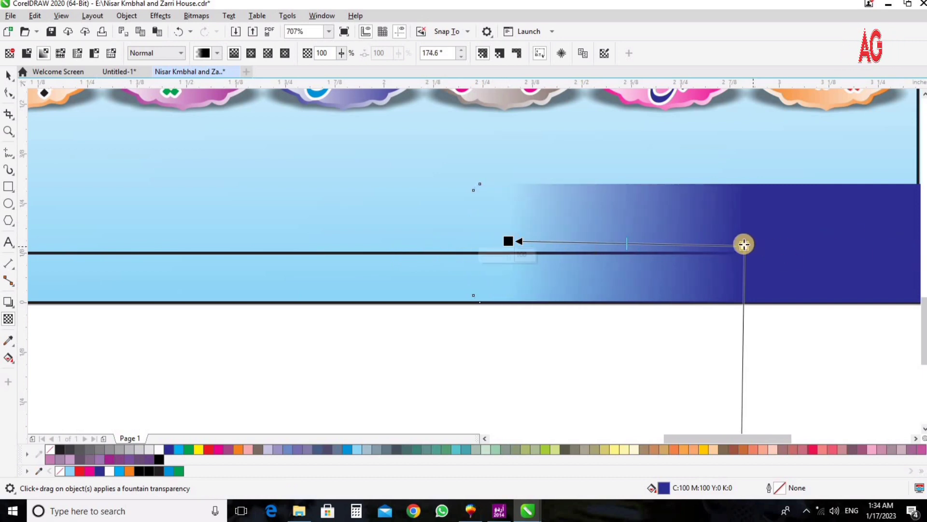
{"action": "left_click_drag", "start_coordinate": [744, 244], "coordinate": [729, 245]}
{"action": "key", "text": "space"}
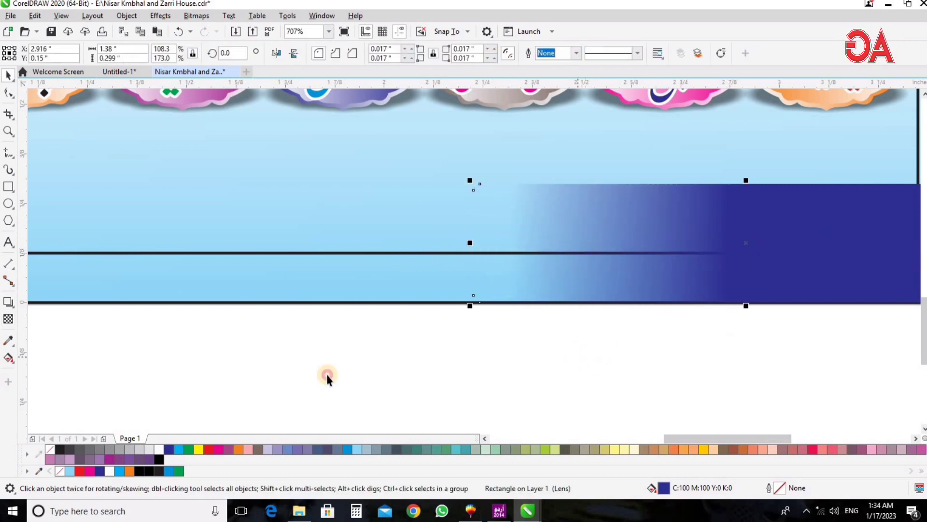
Draw a thin strip about 0.435 inch wide above the fading bar, fill it dark blue without outline, and thicken it slightly.
{"action": "key", "text": "Escape"}
{"action": "left_click", "coordinate": [8, 187]}
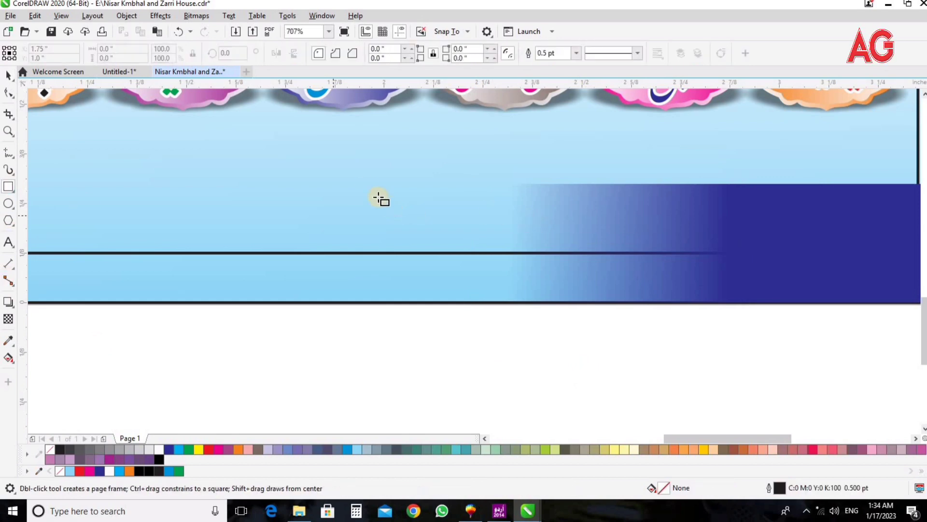
{"action": "left_click_drag", "start_coordinate": [356, 176], "coordinate": [530, 178]}
{"action": "key", "text": "z"}
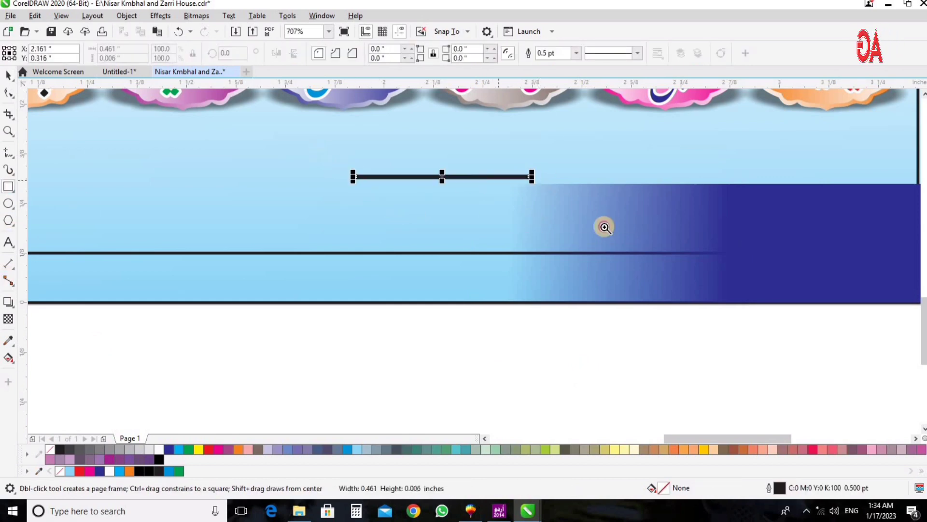
{"action": "key", "text": "space"}
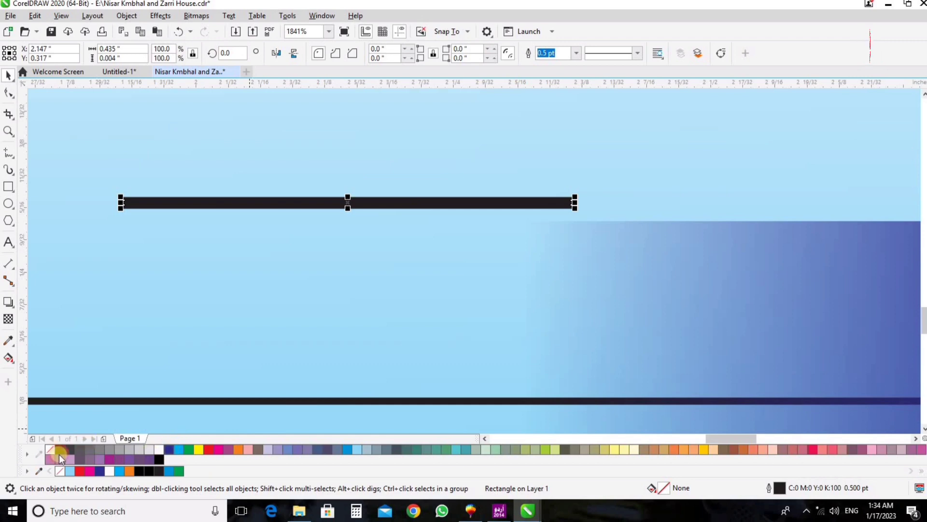
{"action": "right_click", "coordinate": [50, 449]}
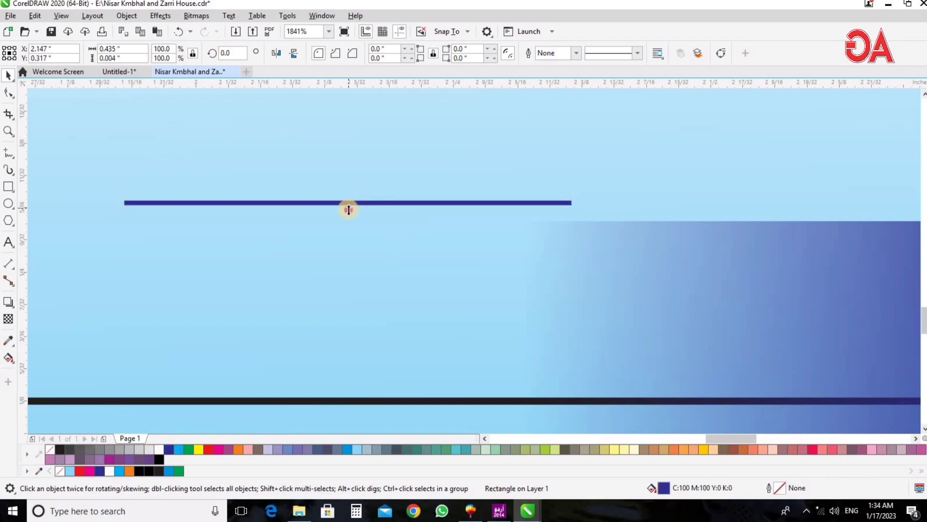
{"action": "left_click_drag", "start_coordinate": [349, 209], "coordinate": [348, 211]}
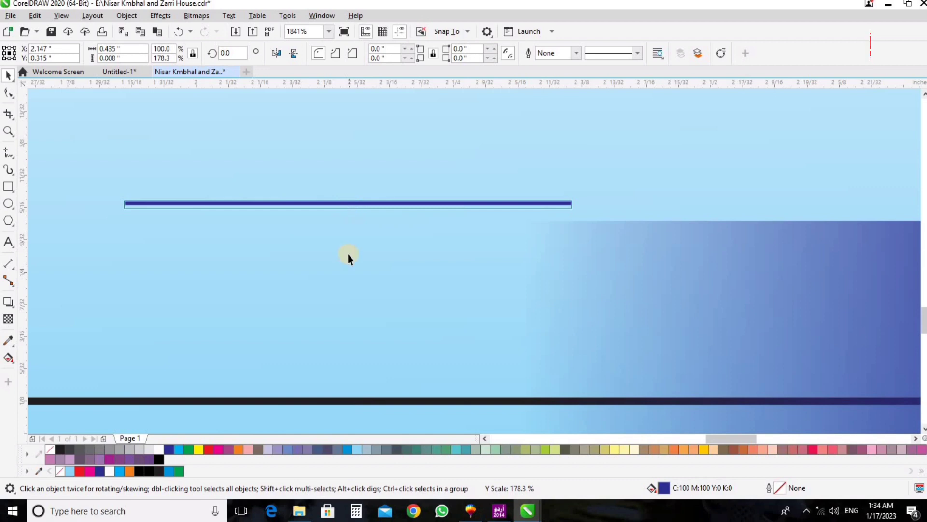
Fade the strip's right half with a linear transparency and align its top edge with the blue bar's.
{"action": "left_click", "coordinate": [8, 319]}
{"action": "left_click_drag", "start_coordinate": [347, 204], "coordinate": [459, 202]}
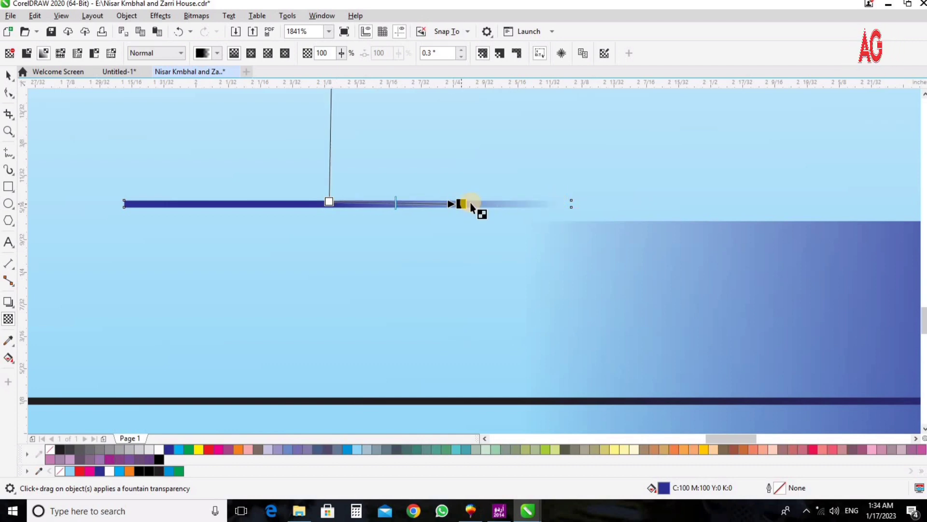
{"action": "key", "text": "space"}
{"action": "left_click_drag", "start_coordinate": [247, 207], "coordinate": [709, 242]}
{"action": "left_click", "coordinate": [707, 242], "text": "shift"}
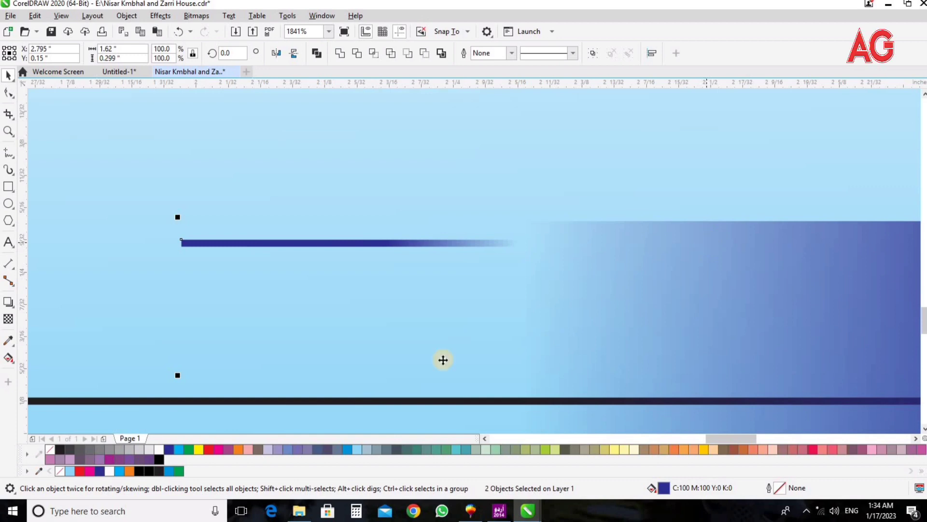
{"action": "key", "text": "t"}
{"action": "key", "text": "F4"}
Move the strip right so it overlaps the bar's faded end, and mirror it horizontally so it fades leftward.
{"action": "key", "text": "z"}
{"action": "left_click_drag", "start_coordinate": [613, 425], "coordinate": [421, 321]}
{"action": "scroll", "coordinate": [700, 415], "scroll_direction": "up", "scroll_amount": 1}
{"action": "key", "text": "space"}
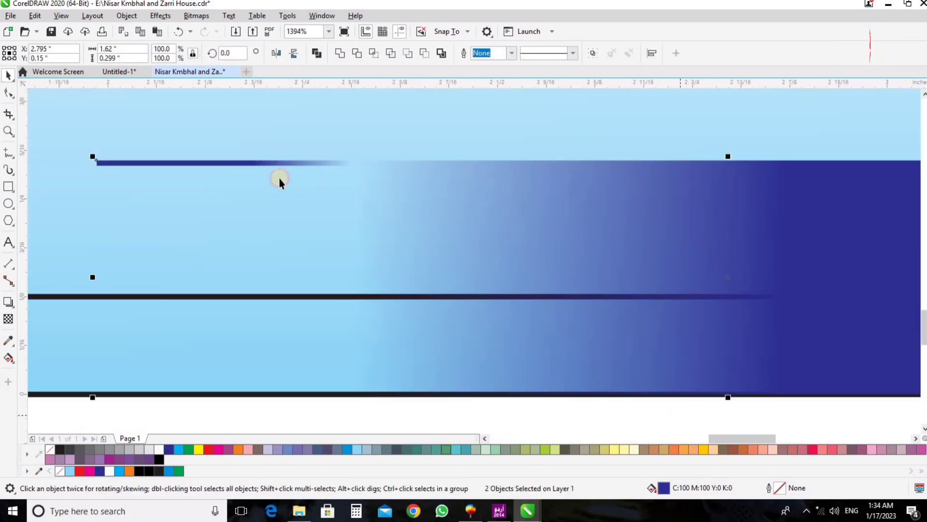
{"action": "key", "text": "Escape"}
{"action": "left_click_drag", "start_coordinate": [242, 164], "coordinate": [300, 169]}
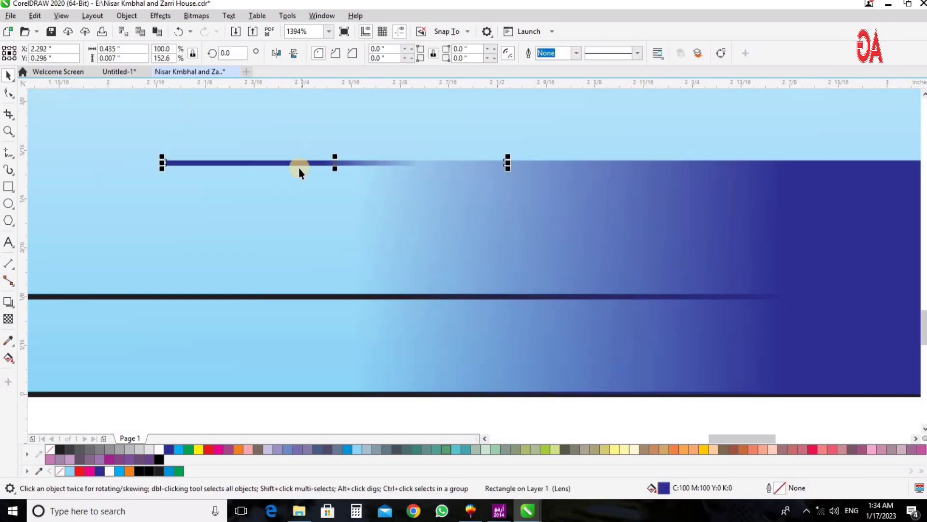
{"action": "left_click", "coordinate": [277, 56]}
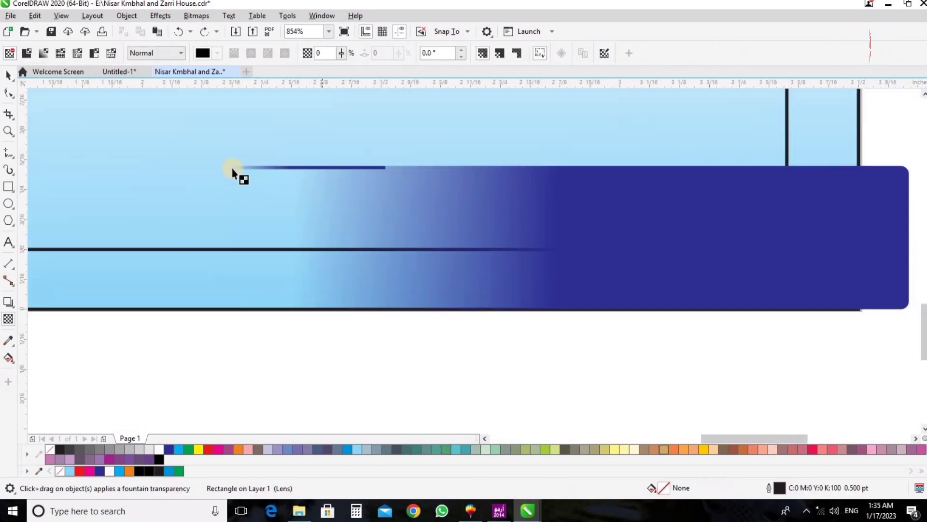
Duplicate the strip slightly below itself and repeat the copy until evenly spaced stripes reach the card's bottom edge.
{"action": "left_click_drag", "start_coordinate": [168, 131], "coordinate": [682, 338]}
{"action": "key", "text": "space"}
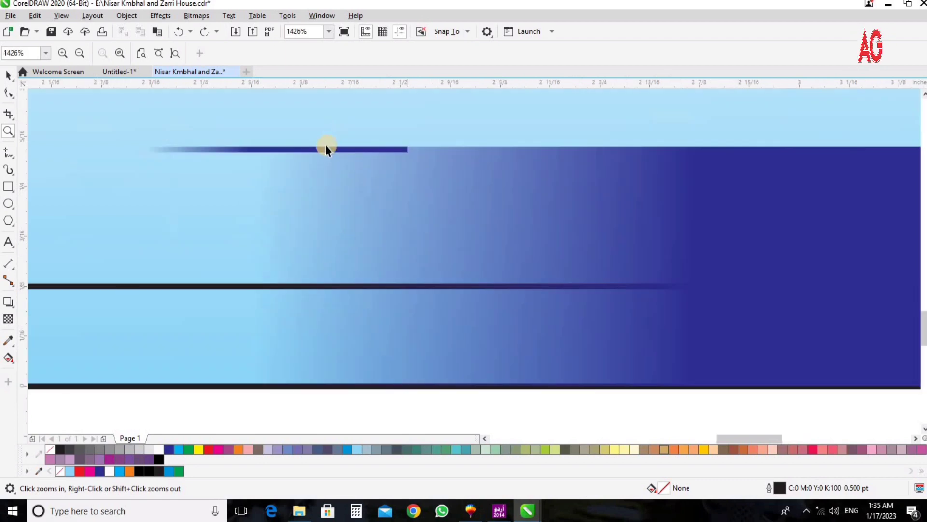
{"action": "left_click", "coordinate": [326, 150]}
{"action": "left_click_drag", "start_coordinate": [326, 150], "coordinate": [323, 172]}
{"action": "key", "text": "ctrl+r"}
{"action": "key", "text": "ctrl+r"}
{"action": "key", "text": "ctrl+r"}
{"action": "key", "text": "ctrl+r"}
{"action": "key", "text": "ctrl+r"}
{"action": "key", "text": "ctrl+r"}
{"action": "key", "text": "ctrl+r"}
{"action": "key", "text": "ctrl+r"}
{"action": "key", "text": "ctrl+r"}
{"action": "key", "text": "ctrl+r"}
{"action": "key", "text": "ctrl+r"}
{"action": "key", "text": "ctrl+r"}
{"action": "key", "text": "ctrl+r"}
{"action": "key", "text": "ctrl+r"}
{"action": "key", "text": "ctrl+r"}
{"action": "key", "text": "ctrl+r"}
{"action": "key", "text": "ctrl+r"}
{"action": "key", "text": "ctrl+r"}
{"action": "key", "text": "ctrl+r"}
{"action": "key", "text": "ctrl+r"}
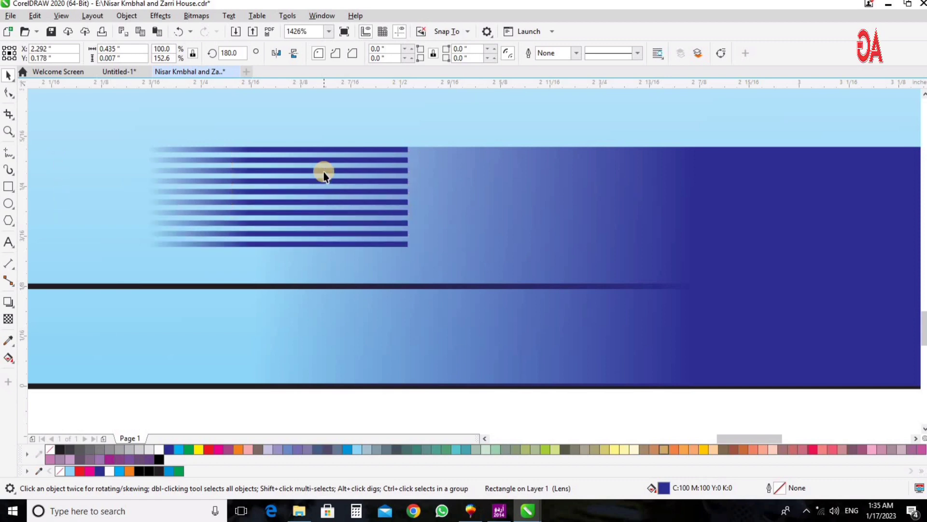
{"action": "key", "text": "ctrl+r"}
Move the solid start of the blue bar's transparency to the stripes' right ends, shortening the fade to the striped area.
{"action": "left_click", "coordinate": [580, 260]}
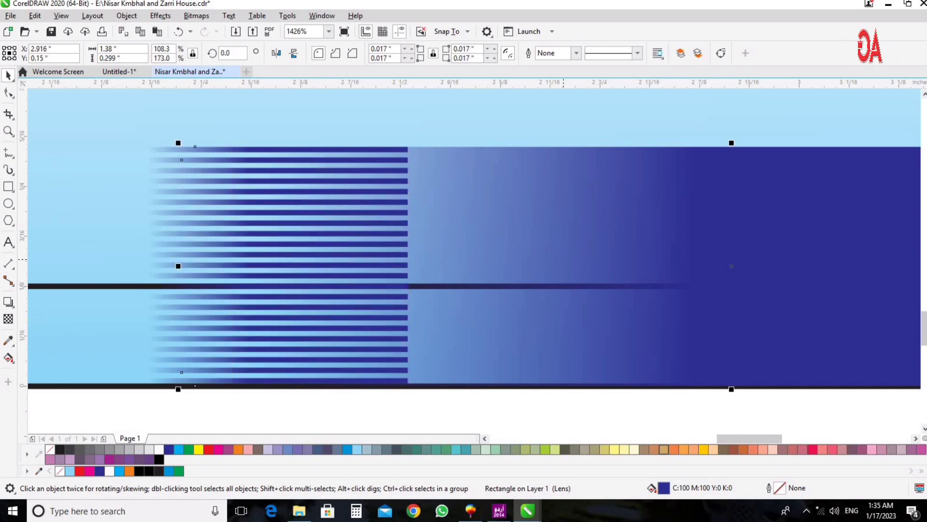
{"action": "left_click", "coordinate": [13, 317]}
{"action": "left_click_drag", "start_coordinate": [696, 271], "coordinate": [406, 263]}
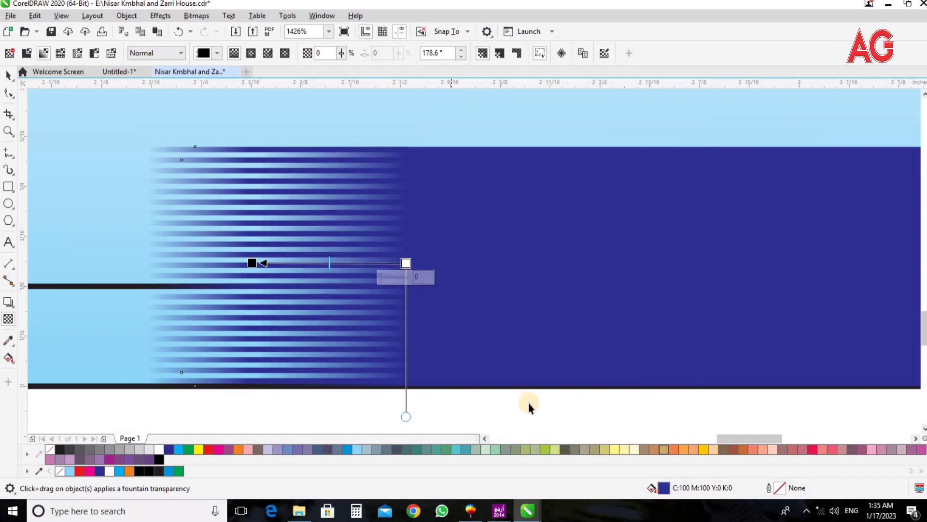
{"action": "key", "text": "space"}
{"action": "left_click", "coordinate": [618, 396]}
Select all stripes together with the blue bar and place them inside the card's background PowerClip frame.
{"action": "key", "text": "F4"}
{"action": "key", "text": "F2"}
{"action": "left_click_drag", "start_coordinate": [741, 341], "coordinate": [356, 447]}
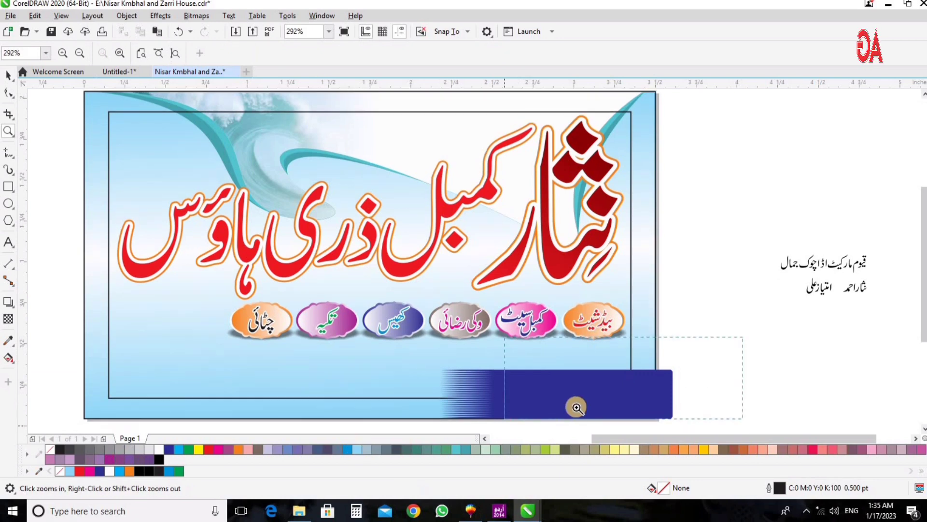
{"action": "left_click_drag", "start_coordinate": [195, 359], "coordinate": [160, 347]}
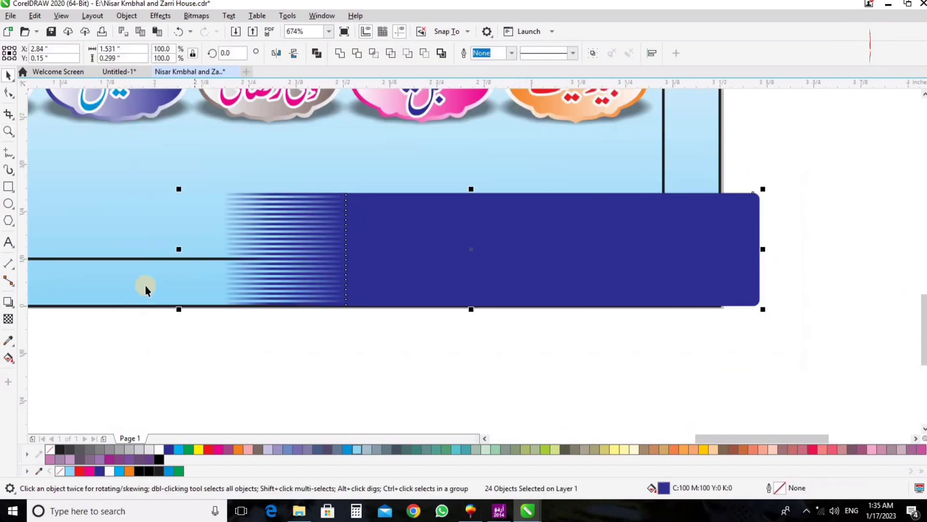
{"action": "key", "text": "Escape"}
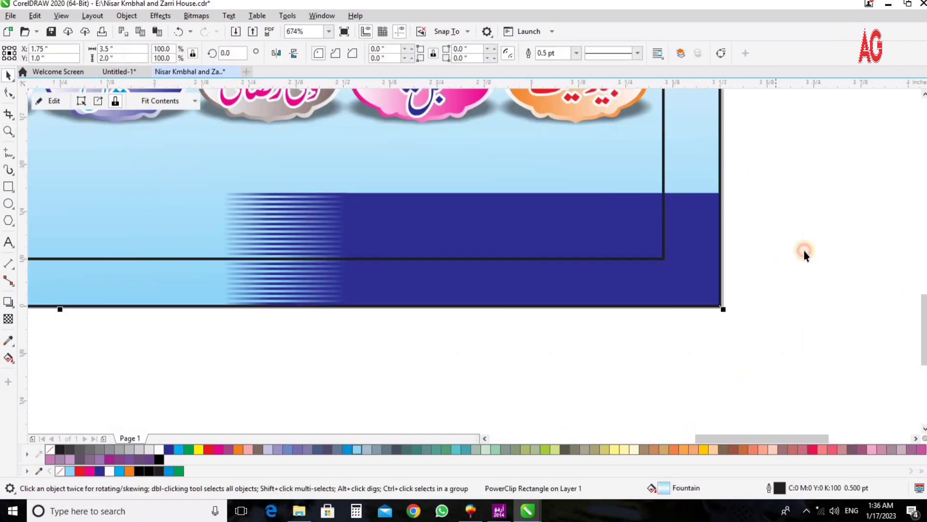
{"action": "left_click", "coordinate": [804, 250]}
Move the Urdu address line onto the blue bar and enlarge it to about 0.73 inch wide.
{"action": "key", "text": "F4"}
{"action": "key", "text": "F2"}
{"action": "left_click_drag", "start_coordinate": [872, 307], "coordinate": [775, 259]}
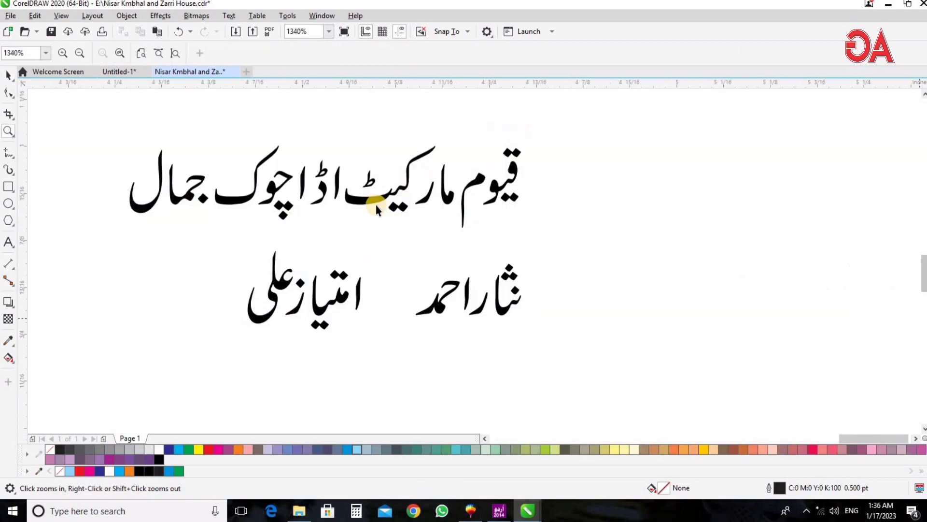
{"action": "key", "text": "space"}
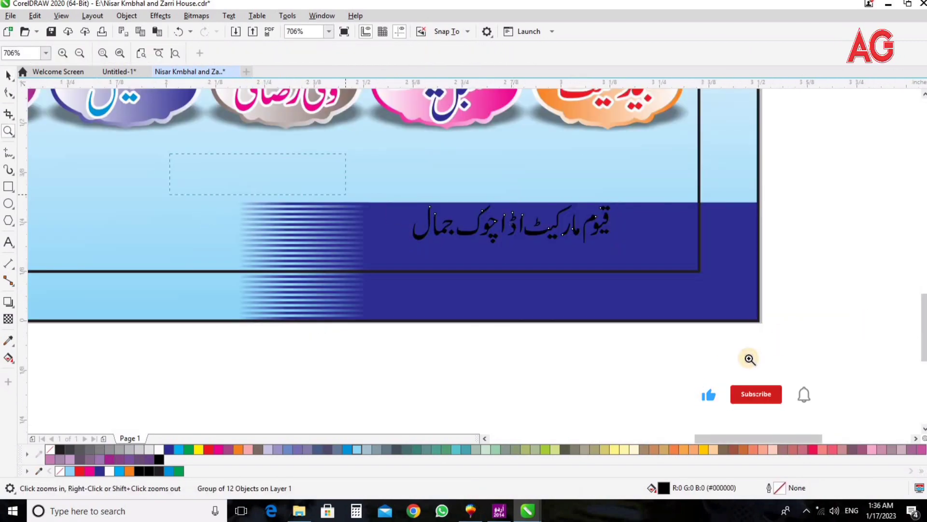
{"action": "scroll", "coordinate": [479, 201], "scroll_direction": "up", "scroll_amount": 1}
{"action": "left_click_drag", "start_coordinate": [673, 266], "coordinate": [740, 293]}
{"action": "left_click_drag", "start_coordinate": [661, 250], "coordinate": [661, 265]}
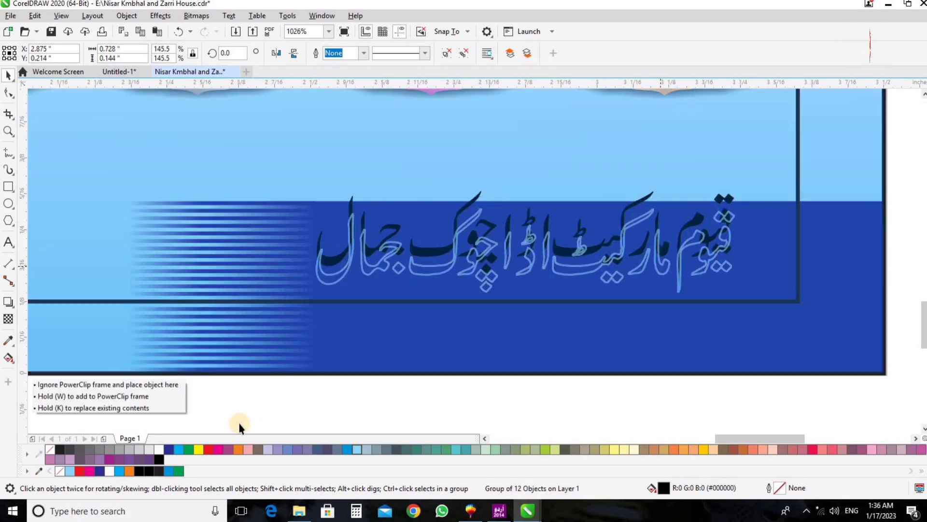
Fill the Urdu address line white and enlarge it in small steps to about 0.8 inch wide.
{"action": "left_click", "coordinate": [159, 449]}
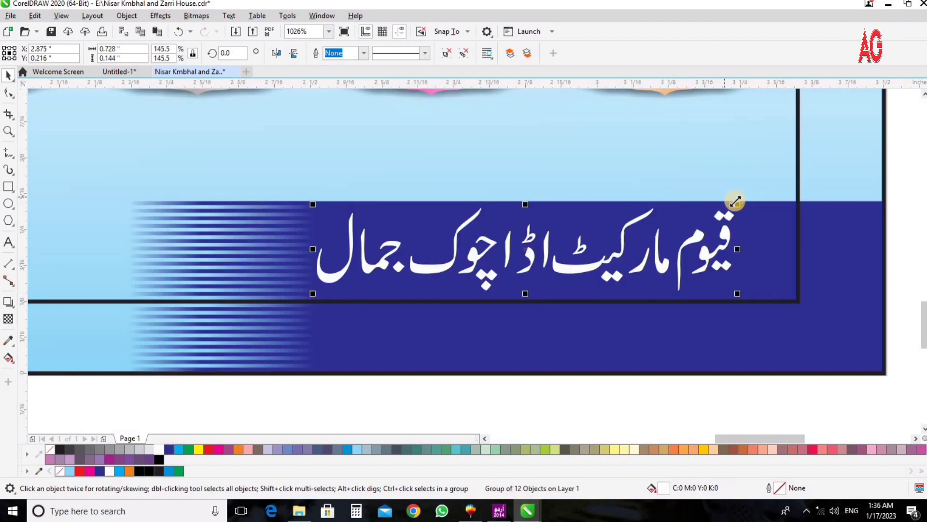
{"action": "left_click_drag", "start_coordinate": [739, 204], "coordinate": [756, 200]}
{"action": "key", "text": "F2"}
{"action": "left_click_drag", "start_coordinate": [244, 146], "coordinate": [866, 382]}
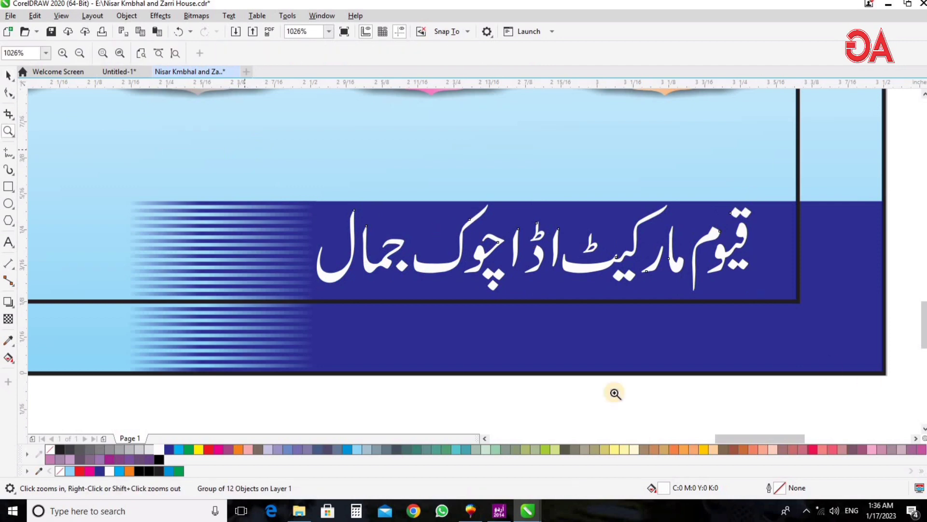
{"action": "left_click_drag", "start_coordinate": [127, 301], "coordinate": [95, 319]}
{"action": "left_click_drag", "start_coordinate": [153, 292], "coordinate": [152, 292]}
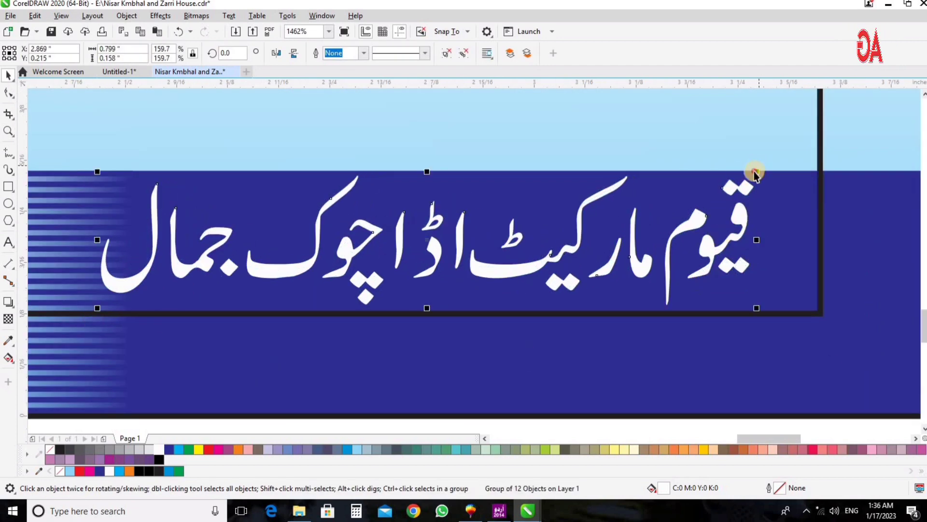
{"action": "left_click", "coordinate": [755, 172]}
{"action": "left_click", "coordinate": [742, 207]}
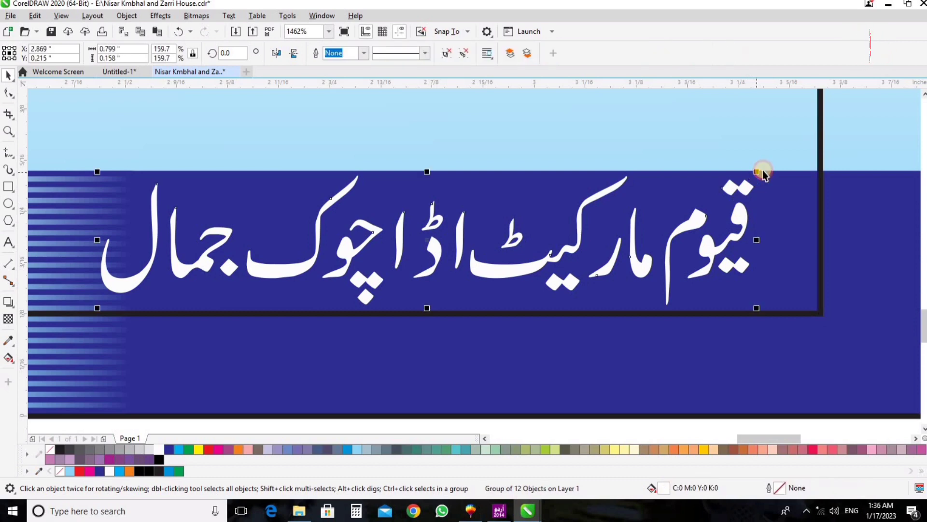
{"action": "left_click_drag", "start_coordinate": [763, 171], "coordinate": [769, 170]}
{"action": "left_click_drag", "start_coordinate": [764, 309], "coordinate": [766, 309]}
Open the background PowerClip's contents for editing and group all the stripes at the bar's left end.
{"action": "key", "text": "F4"}
{"action": "key", "text": "F2"}
{"action": "left_click_drag", "start_coordinate": [376, 371], "coordinate": [728, 434]}
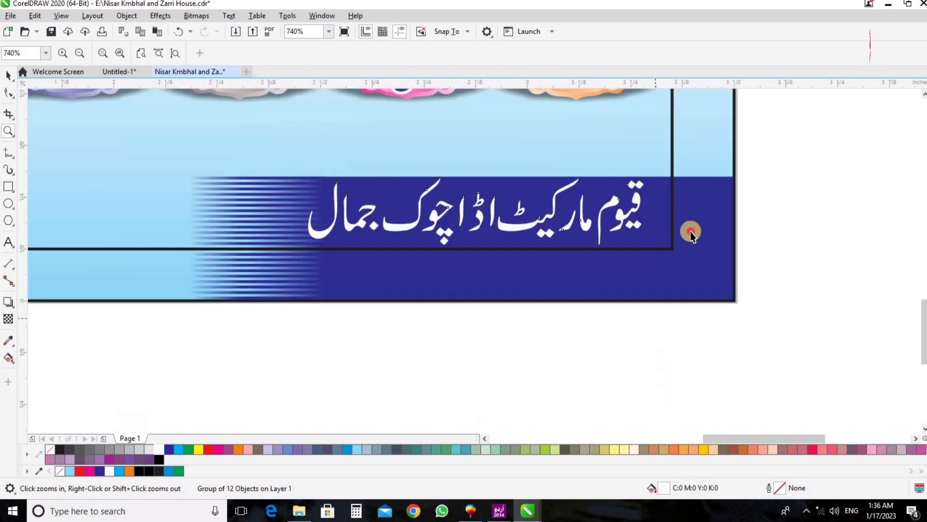
{"action": "left_click", "coordinate": [692, 231]}
{"action": "double_click", "coordinate": [696, 232]}
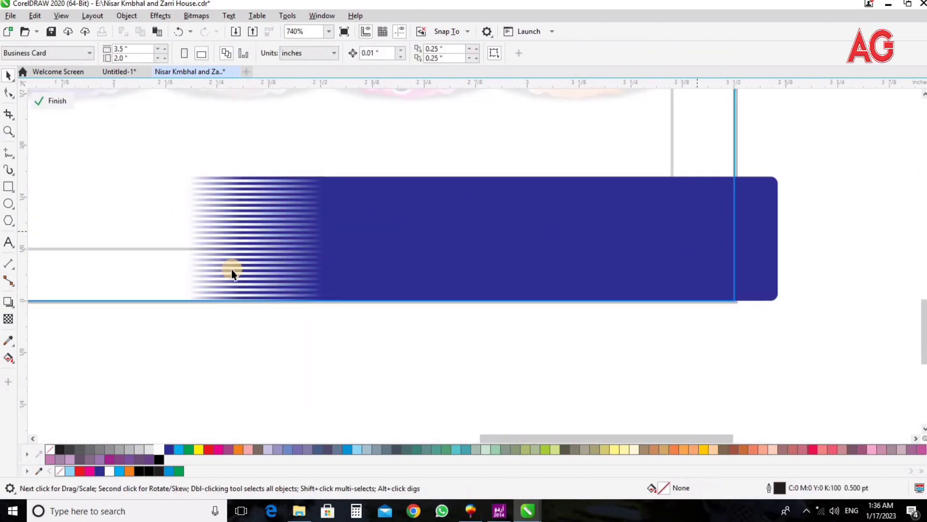
{"action": "left_click", "coordinate": [230, 268]}
{"action": "left_click", "coordinate": [233, 265]}
{"action": "left_click_drag", "start_coordinate": [404, 141], "coordinate": [114, 362]}
{"action": "key", "text": "ctrl+g"}
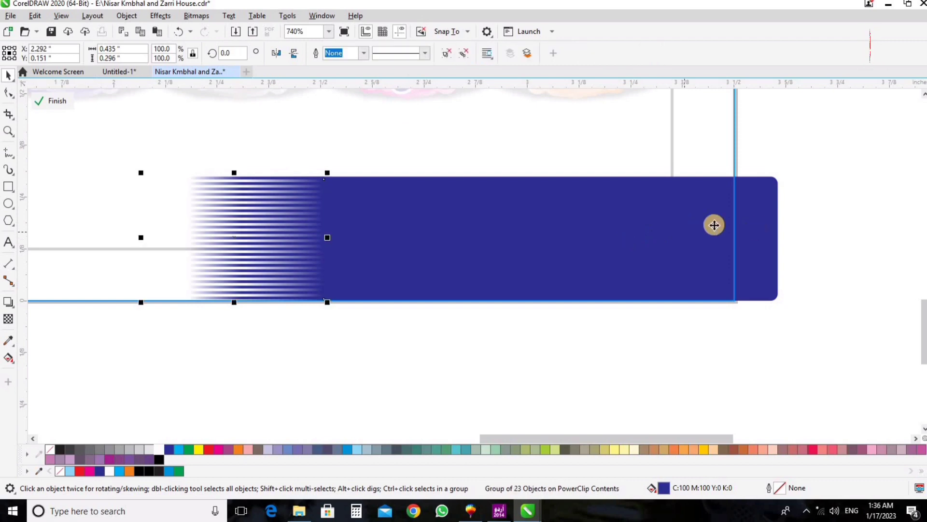
Stretch the stripe group and bar upward to about 0.32 inch tall, extend them slightly below the card, and finish editing the frame.
{"action": "left_click", "coordinate": [466, 179], "text": "shift"}
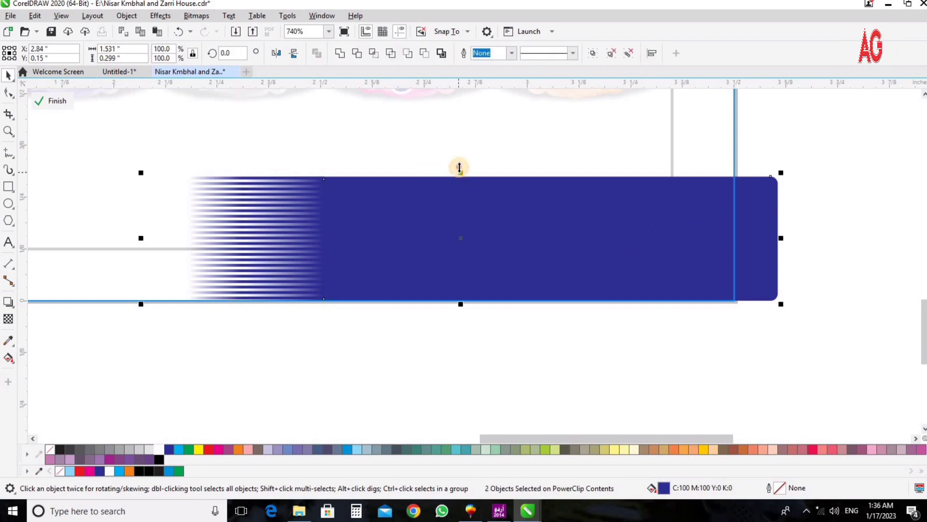
{"action": "left_click_drag", "start_coordinate": [459, 168], "coordinate": [459, 164]}
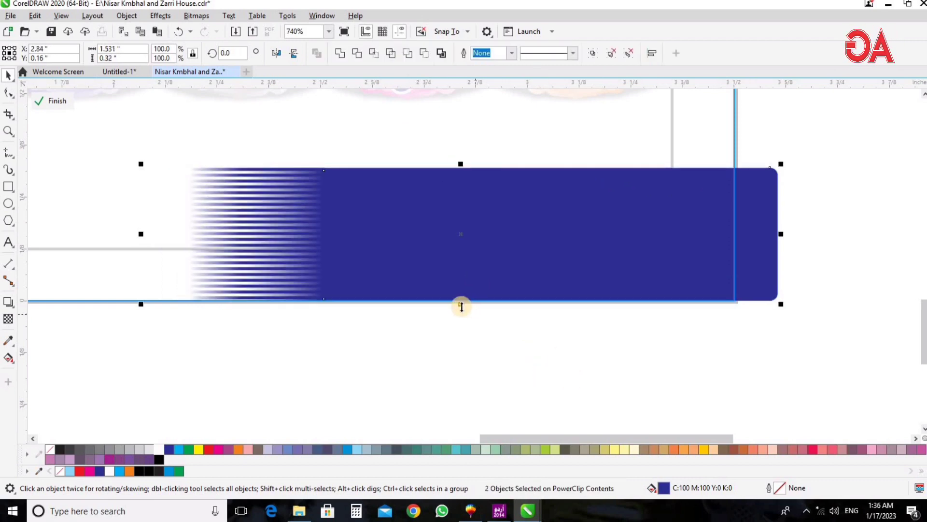
{"action": "left_click_drag", "start_coordinate": [462, 305], "coordinate": [461, 312]}
{"action": "left_click", "coordinate": [587, 323], "text": "ctrl"}
Enlarge the white address line to about 0.84 inch wide and shift it slightly right within the bar.
{"action": "key", "text": "z"}
{"action": "left_click_drag", "start_coordinate": [770, 153], "coordinate": [159, 357]}
{"action": "key", "text": "space"}
{"action": "left_click", "coordinate": [741, 160]}
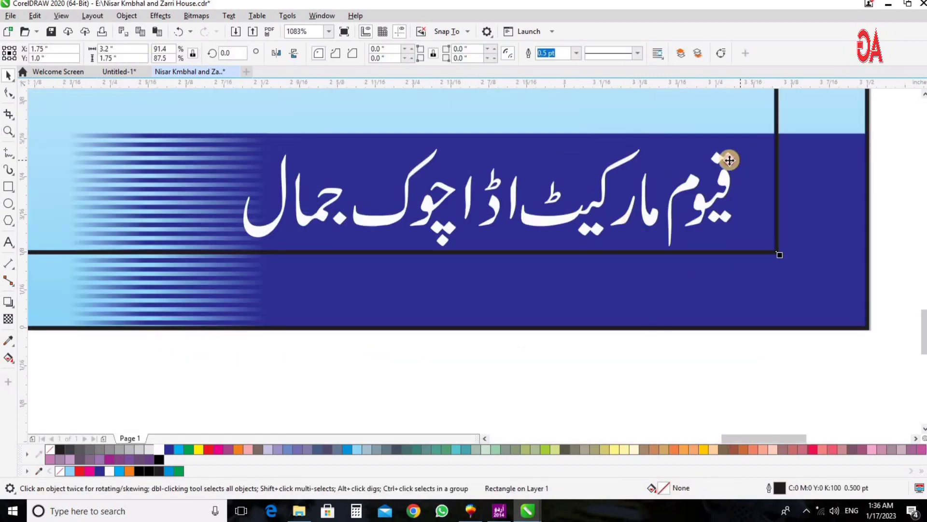
{"action": "left_click", "coordinate": [729, 160]}
{"action": "left_click_drag", "start_coordinate": [742, 145], "coordinate": [756, 141]}
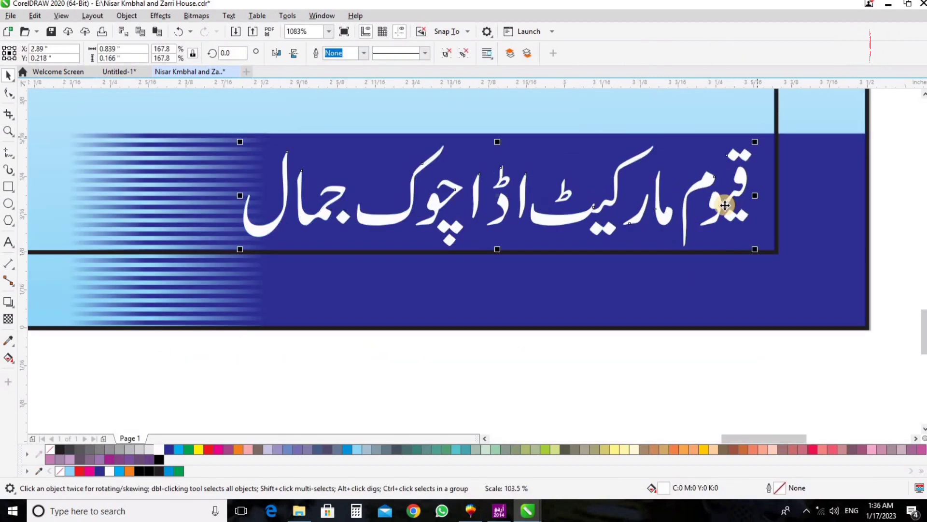
{"action": "left_click_drag", "start_coordinate": [726, 205], "coordinate": [729, 205]}
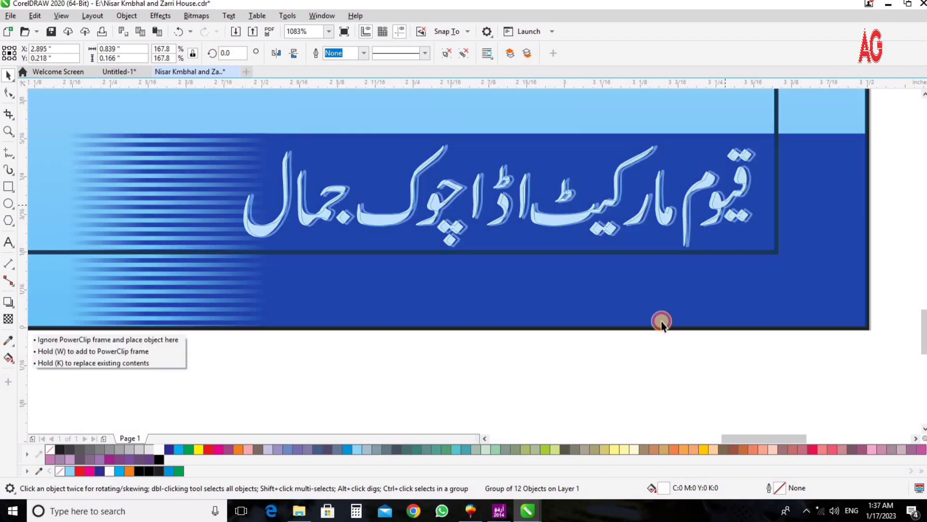
{"action": "left_click", "coordinate": [654, 365]}
Move the two Urdu contact names from beside the card to just above the phone numbers.
{"action": "key", "text": "F4"}
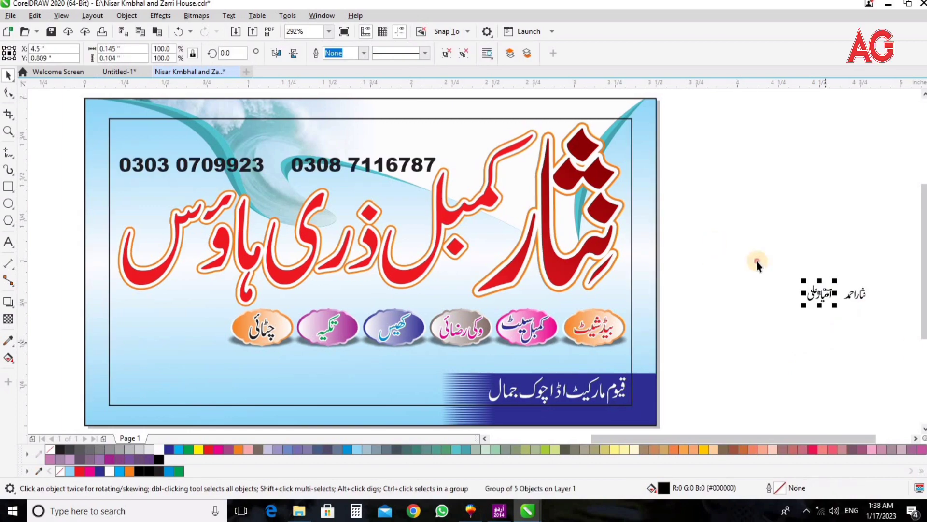
{"action": "scroll", "coordinate": [798, 303], "scroll_direction": "right", "scroll_amount": 2}
{"action": "left_click_drag", "start_coordinate": [798, 295], "coordinate": [321, 142]}
{"action": "key", "text": "z"}
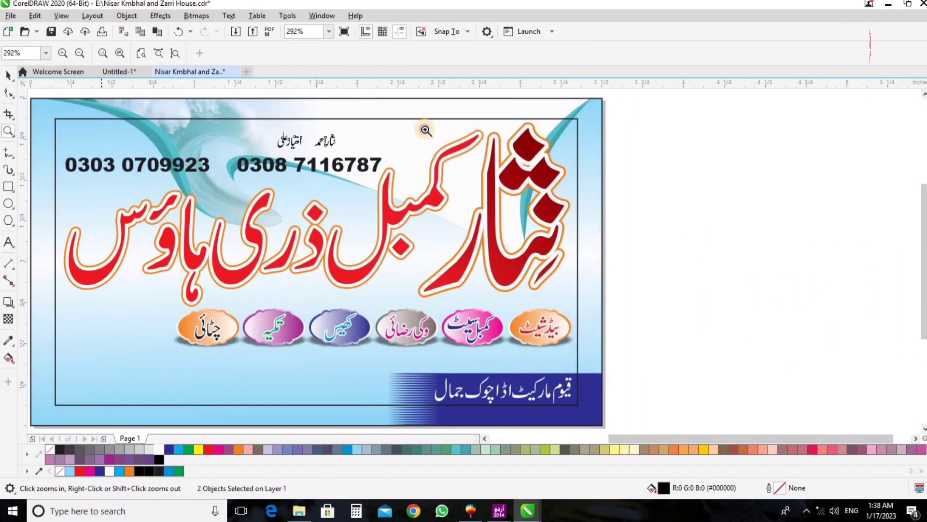
{"action": "left_click_drag", "start_coordinate": [46, 212], "coordinate": [486, 98]}
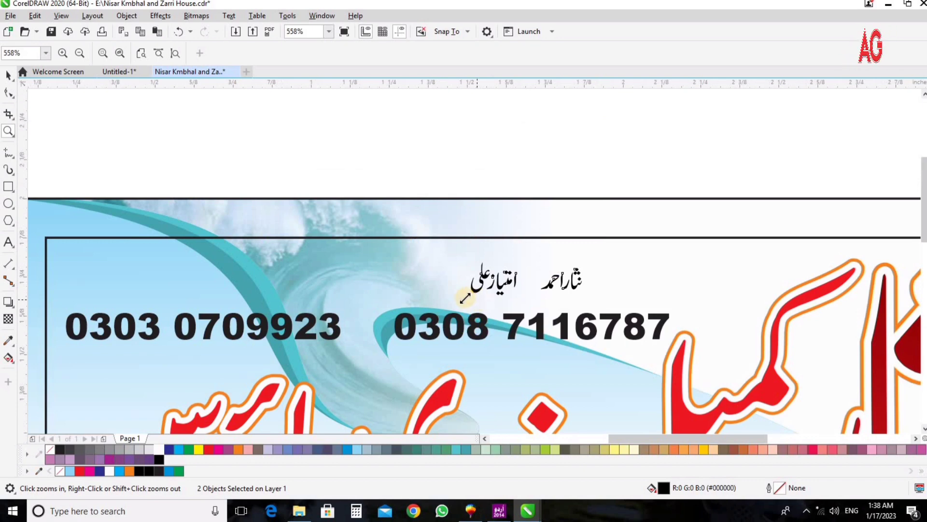
Enlarge the two Urdu contact names to about 230% and move each one above its own phone number.
{"action": "key", "text": "space"}
{"action": "left_click_drag", "start_coordinate": [465, 298], "coordinate": [321, 376]}
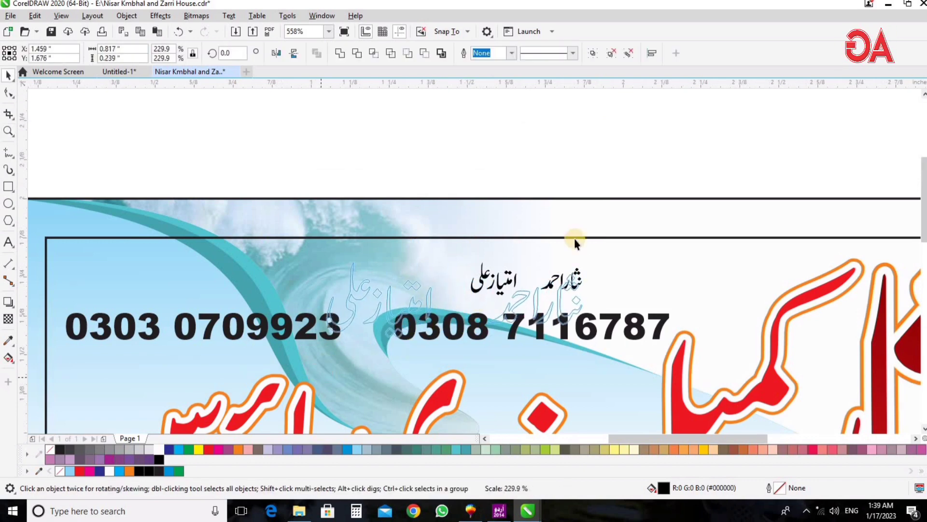
{"action": "left_click_drag", "start_coordinate": [575, 238], "coordinate": [575, 239]}
{"action": "left_click_drag", "start_coordinate": [415, 309], "coordinate": [241, 283]}
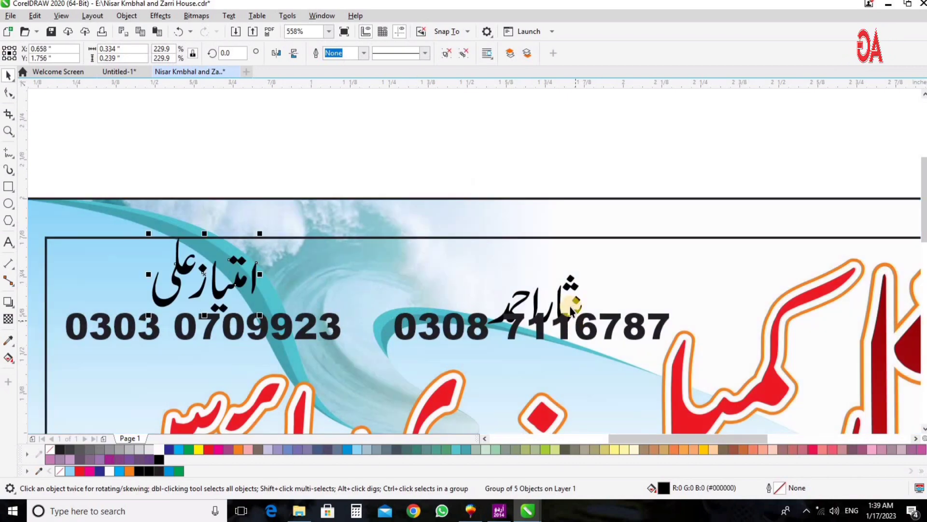
{"action": "left_click_drag", "start_coordinate": [573, 291], "coordinate": [570, 253]}
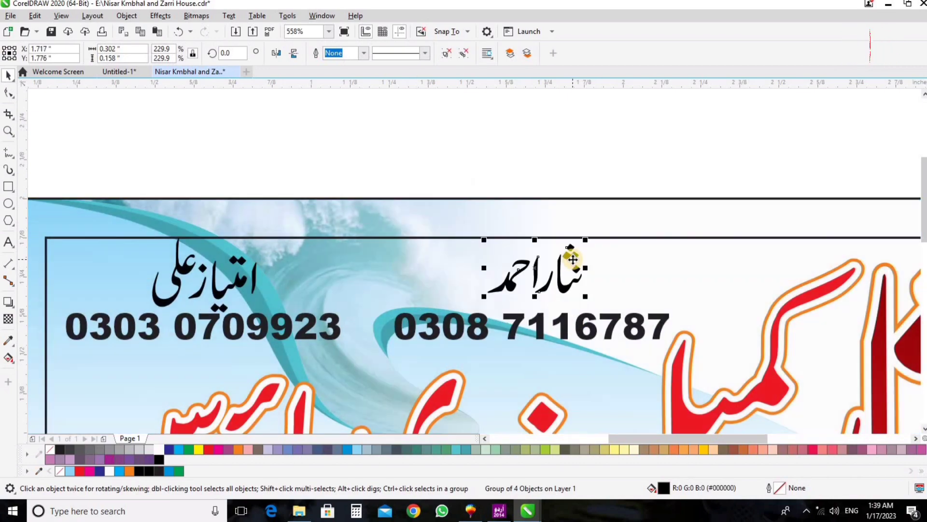
Shift both phone numbers slightly down and left, and lower the right-hand contact name to sit just above its number.
{"action": "scroll", "coordinate": [681, 205], "scroll_direction": "down", "scroll_amount": 2}
{"action": "scroll", "coordinate": [413, 294], "scroll_direction": "up", "scroll_amount": 2}
{"action": "left_click", "coordinate": [413, 292]}
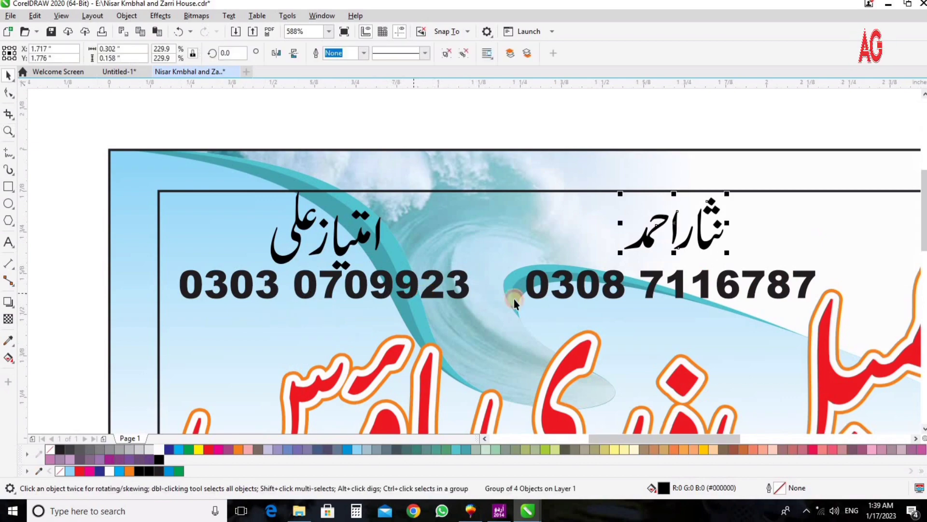
{"action": "left_click", "coordinate": [532, 293], "text": "shift"}
{"action": "left_click_drag", "start_coordinate": [532, 292], "coordinate": [521, 315]}
{"action": "left_click_drag", "start_coordinate": [700, 250], "coordinate": [691, 270]}
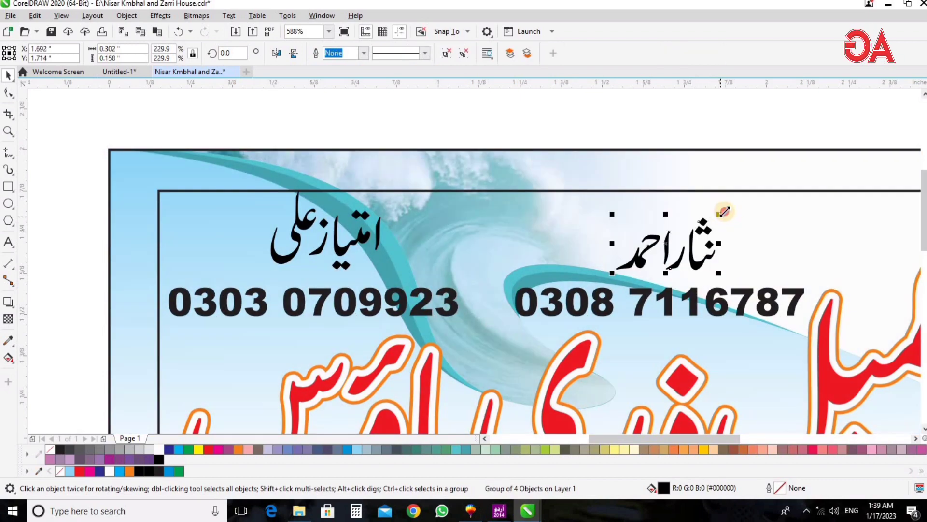
Enlarge the left contact name to 276% to match the right one and lower it slightly toward its number.
{"action": "left_click", "coordinate": [344, 249]}
{"action": "key", "text": "ctrl+r"}
{"action": "left_click_drag", "start_coordinate": [344, 249], "coordinate": [344, 256]}
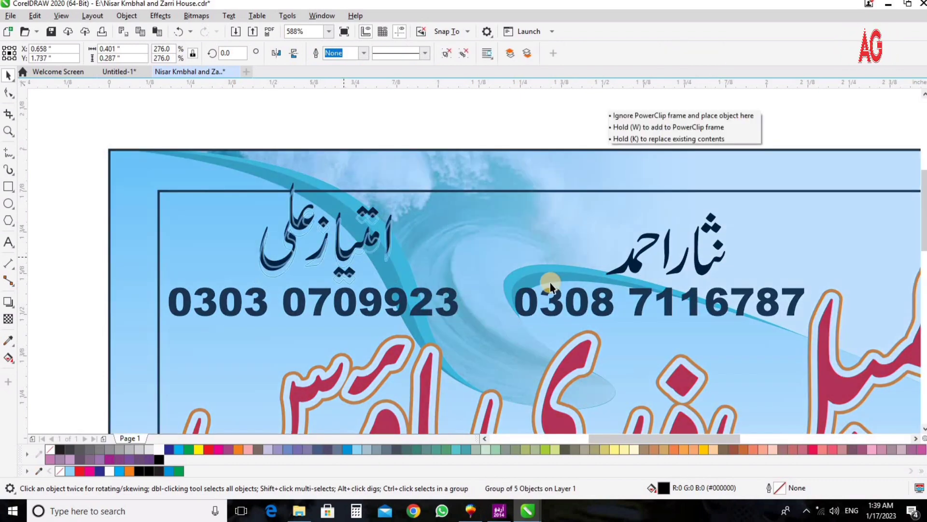
{"action": "left_click", "coordinate": [631, 262], "text": "shift"}
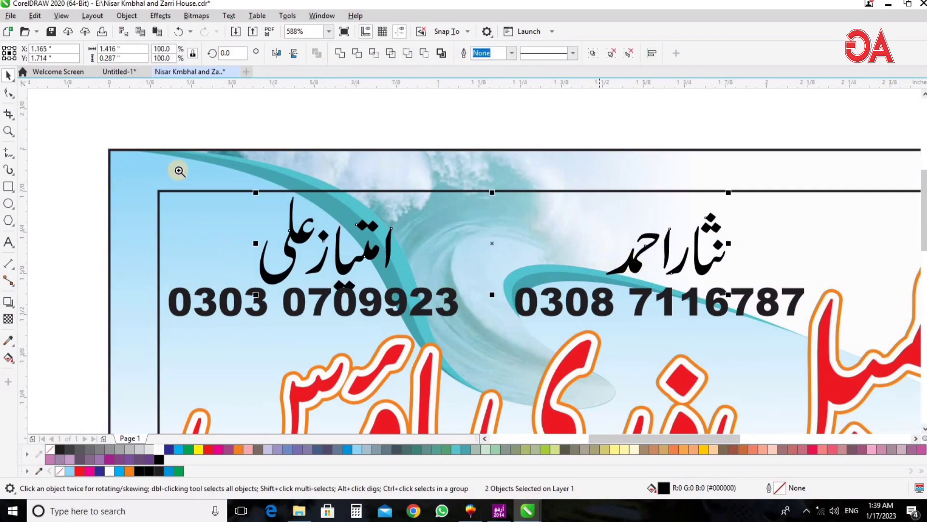
Centre the right-hand phone number beneath its contact name and group the two objects.
{"action": "key", "text": "z"}
{"action": "left_click_drag", "start_coordinate": [177, 166], "coordinate": [831, 379]}
{"action": "key", "text": "space"}
{"action": "left_click", "coordinate": [335, 317]}
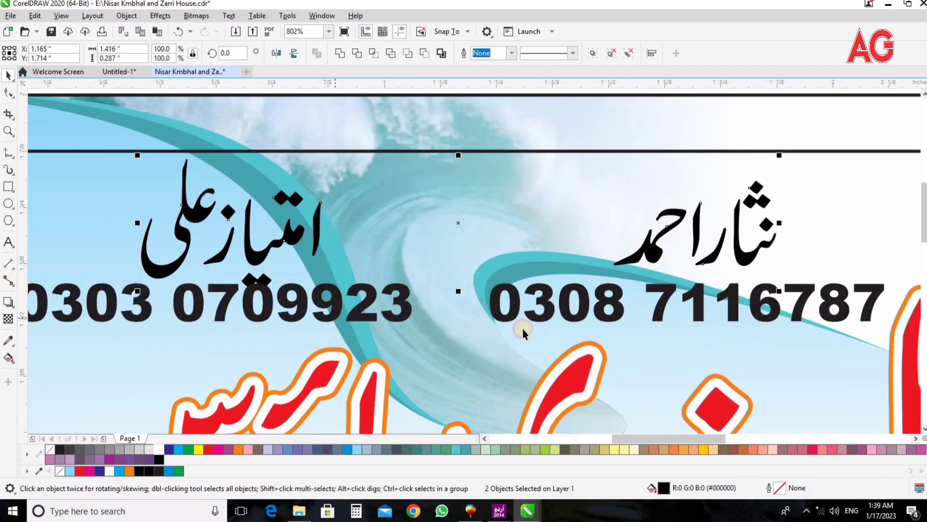
{"action": "key", "text": "F4"}
{"action": "key", "text": "z"}
{"action": "left_click_drag", "start_coordinate": [141, 238], "coordinate": [672, 90]}
{"action": "key", "text": "space"}
{"action": "left_click", "coordinate": [610, 285]}
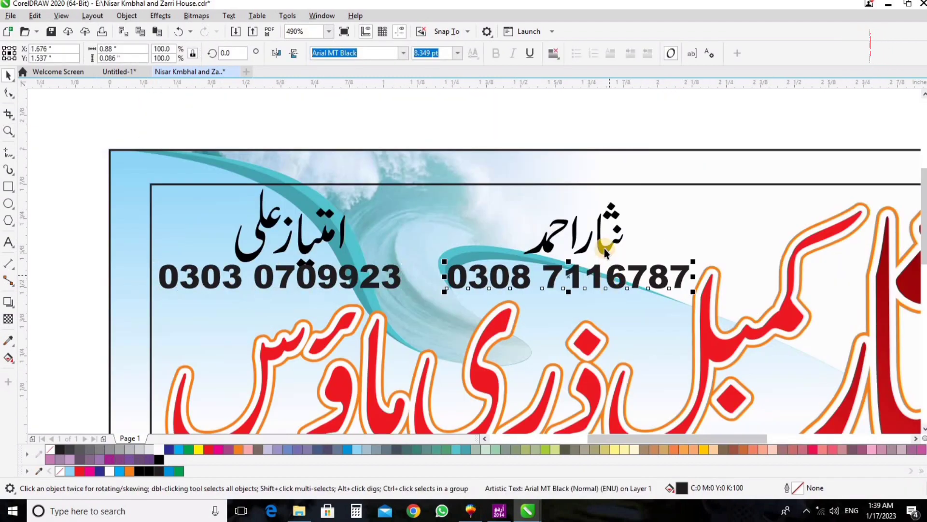
{"action": "left_click", "coordinate": [604, 249], "text": "shift"}
{"action": "key", "text": "Right"}
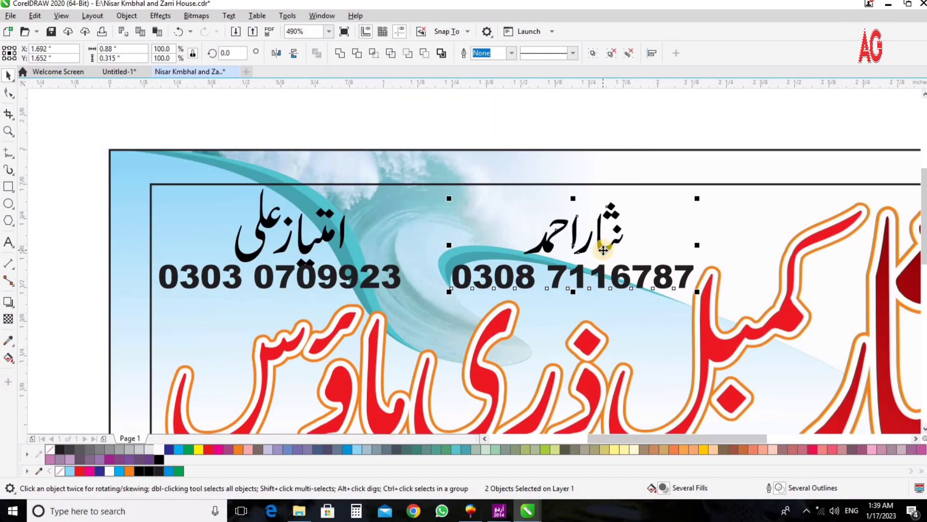
{"action": "key", "text": "ctrl+g"}
Align the left-hand phone number horizontally centred beneath its contact name.
{"action": "left_click", "coordinate": [370, 280]}
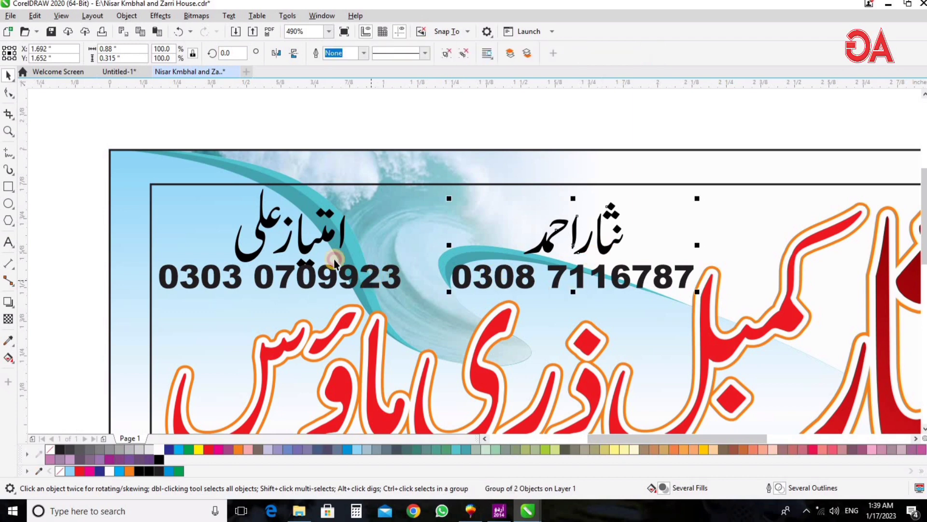
{"action": "left_click", "coordinate": [333, 236], "text": "shift"}
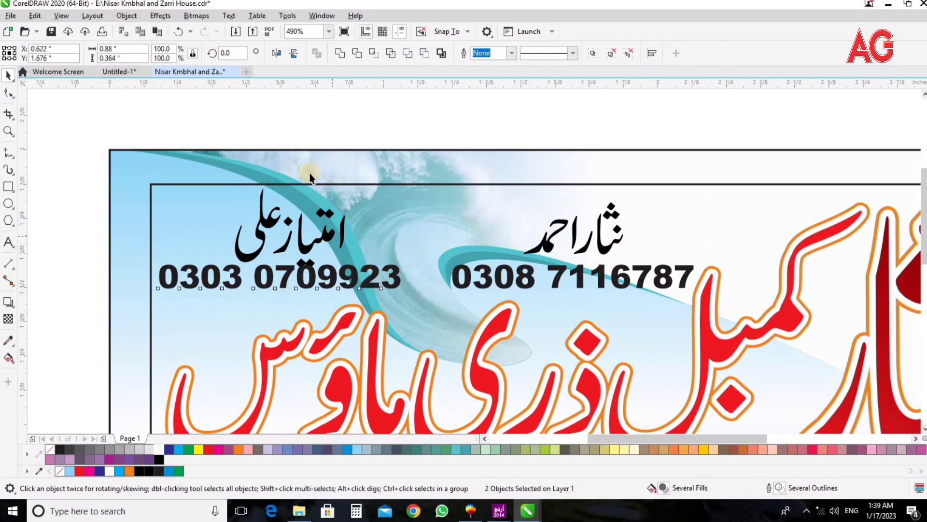
{"action": "key", "text": "c"}
Move both contact names and phone numbers slightly down together, to a vertical position of about 1.66 inch.
{"action": "left_click", "coordinate": [321, 285]}
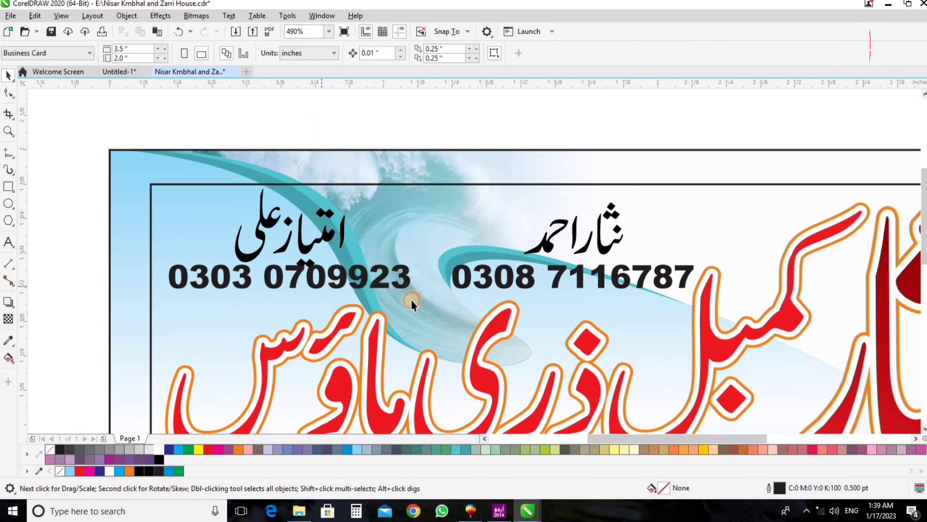
{"action": "left_click", "coordinate": [456, 286], "text": "shift"}
{"action": "left_click", "coordinate": [329, 235], "text": "shift"}
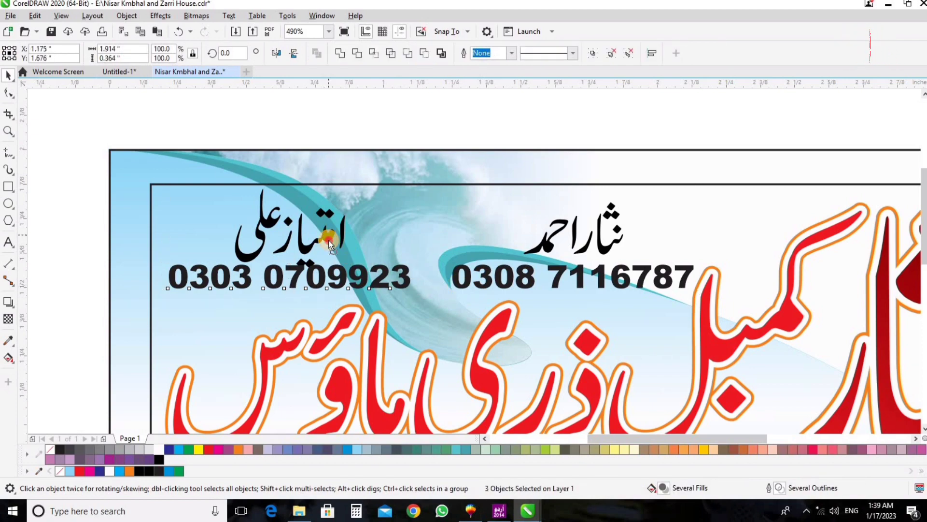
{"action": "left_click_drag", "start_coordinate": [329, 235], "coordinate": [330, 241]}
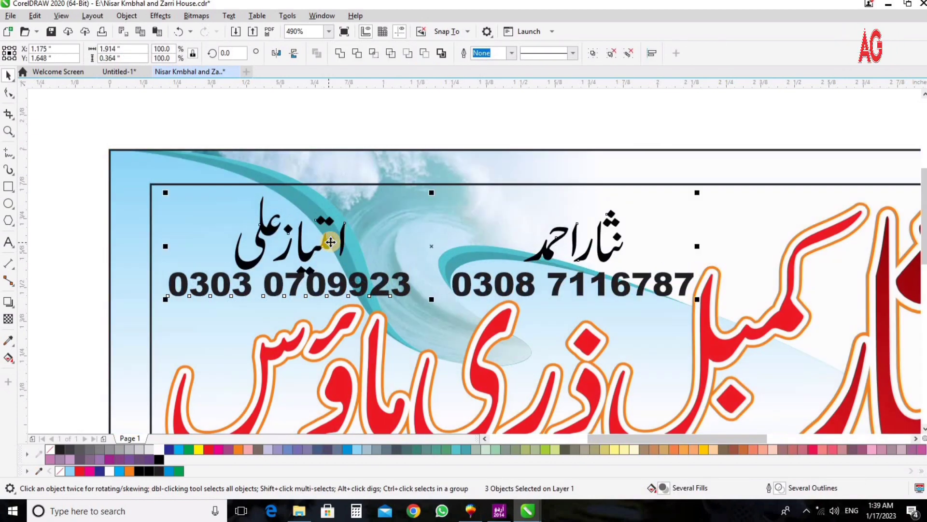
{"action": "key", "text": "Up"}
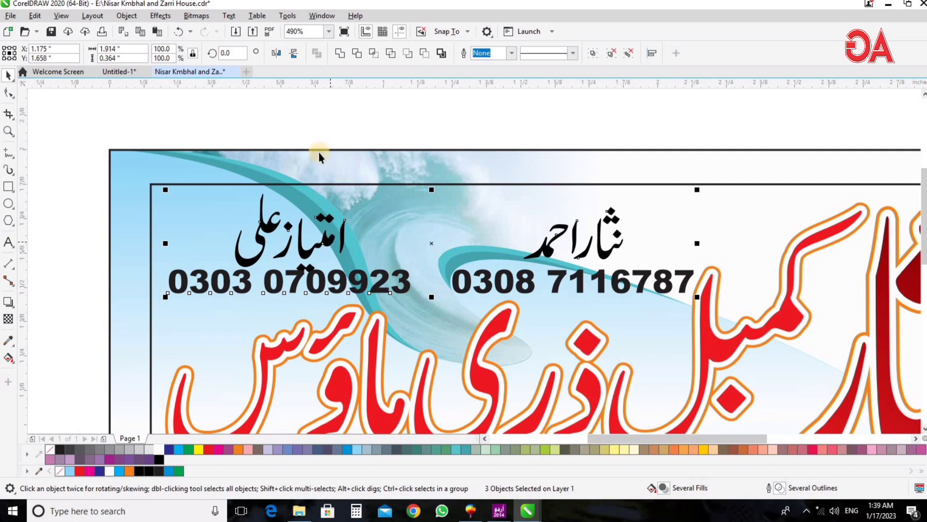
Raise the left contact name slightly and scale both contact names down to about 266%.
{"action": "left_click", "coordinate": [305, 253]}
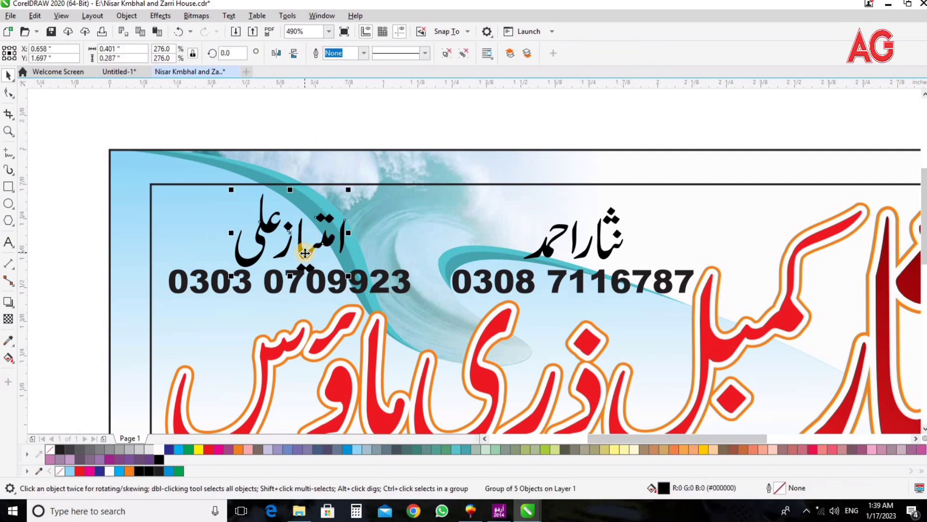
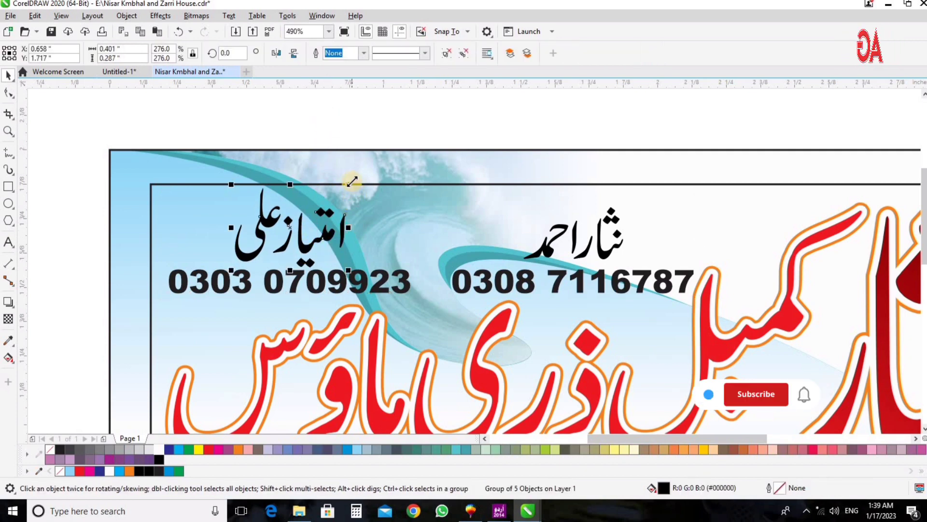
{"action": "left_click_drag", "start_coordinate": [351, 181], "coordinate": [346, 186]}
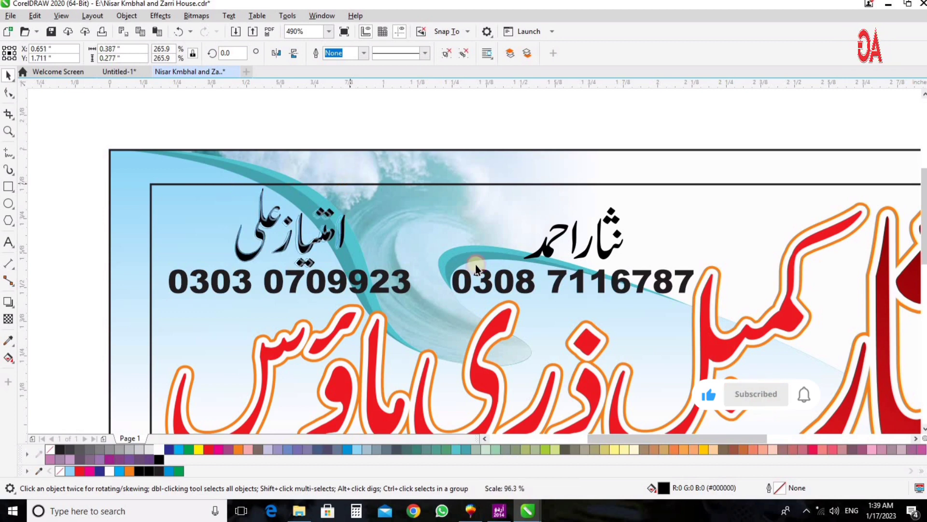
{"action": "left_click", "coordinate": [547, 250], "text": "ctrl"}
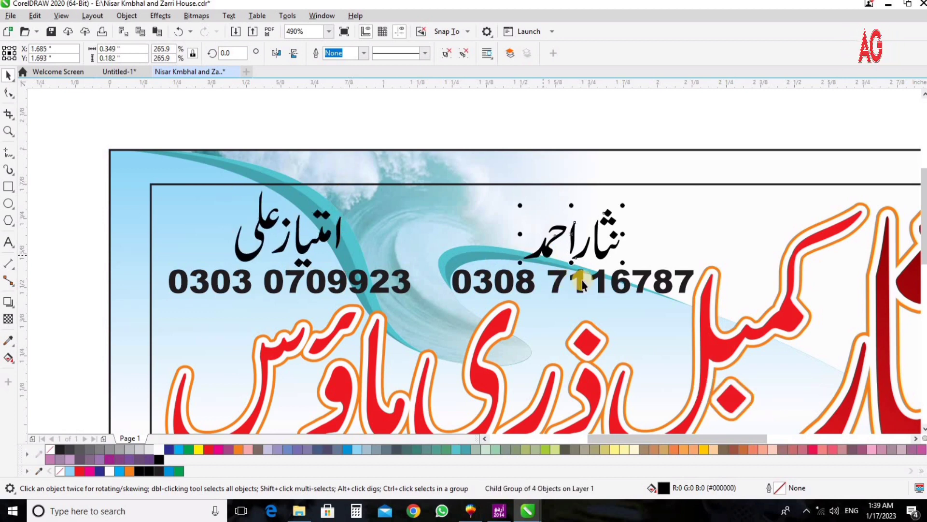
{"action": "left_click", "coordinate": [510, 286]}
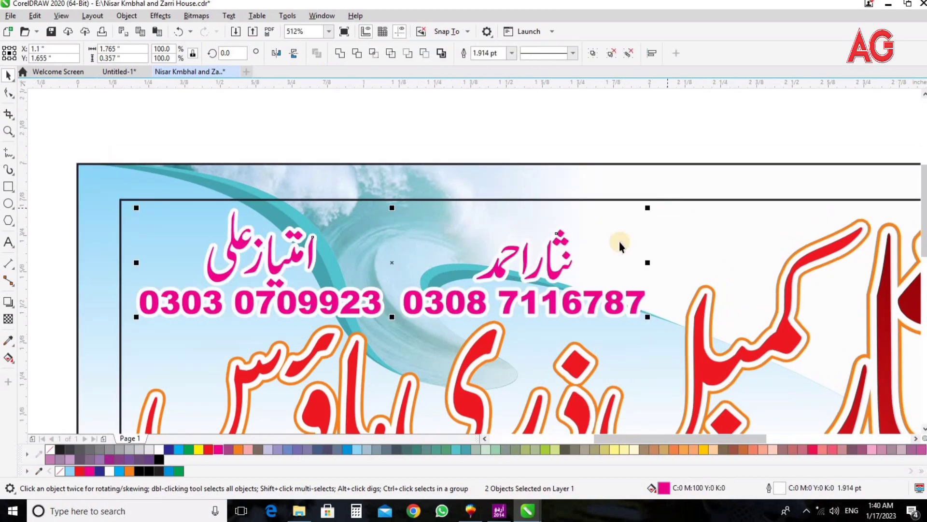
Nudge the two pink contact blocks together 0.01 inch up and slightly to the right.
{"action": "scroll", "coordinate": [672, 232], "scroll_direction": "up", "scroll_amount": 1}
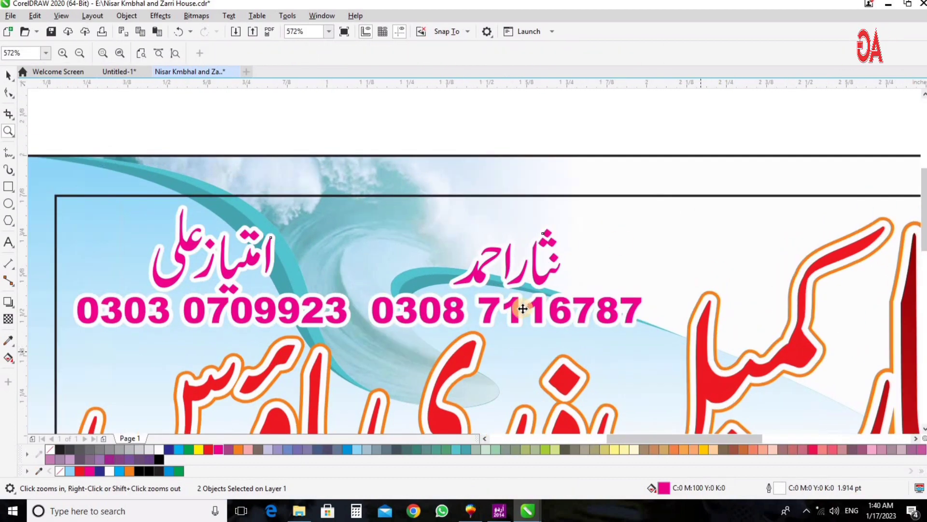
{"action": "key", "text": "Up"}
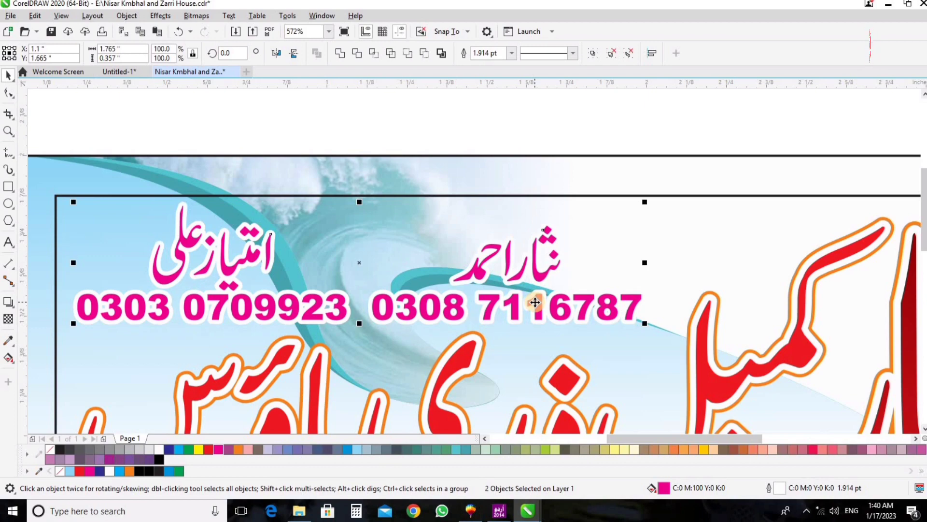
{"action": "key", "text": "Right"}
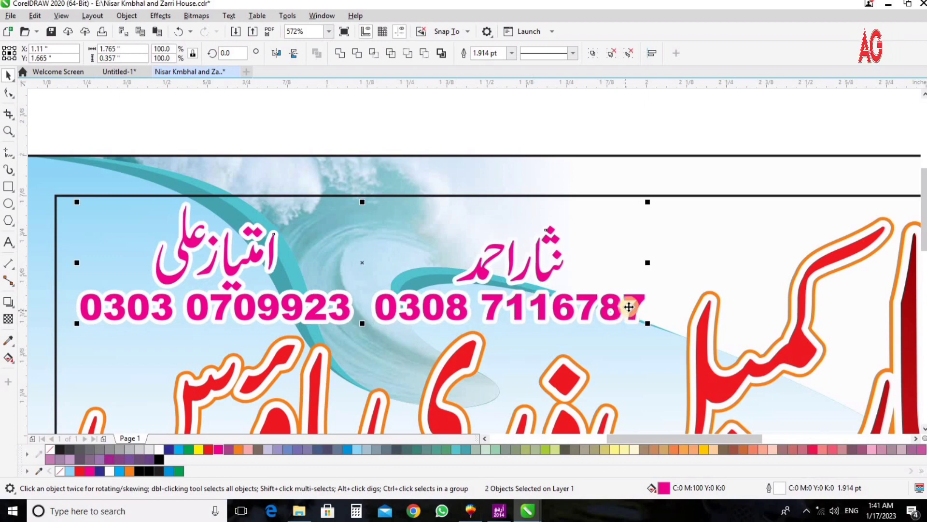
{"action": "left_click", "coordinate": [421, 123]}
Paste the rainbow-edged Urdu proprietor badge and place it between the two contact names.
{"action": "key", "text": "shift+F4"}
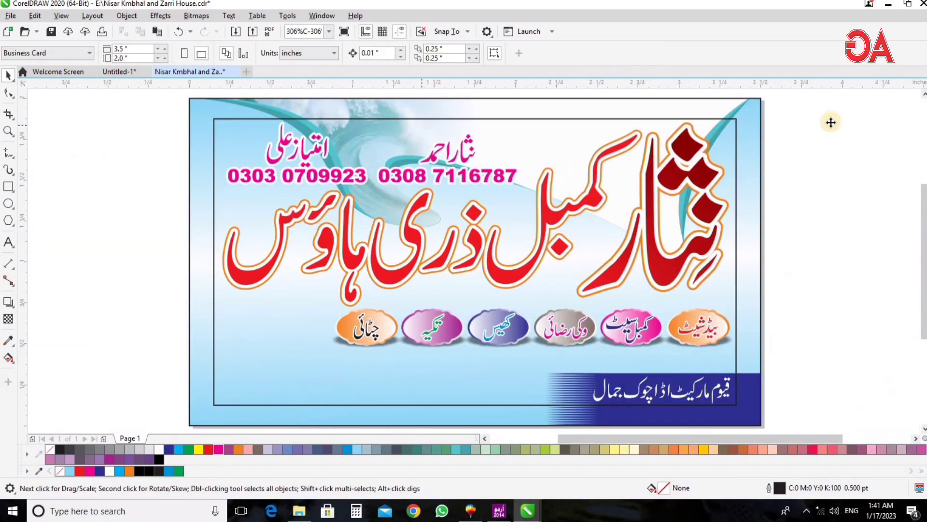
{"action": "key", "text": "ctrl+v"}
{"action": "left_click_drag", "start_coordinate": [831, 122], "coordinate": [514, 147]}
{"action": "key", "text": "z"}
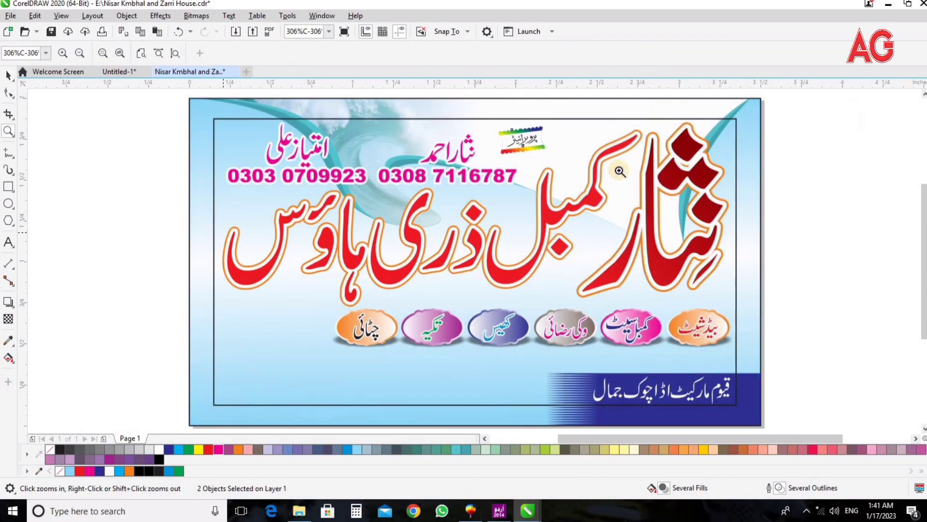
{"action": "left_click", "coordinate": [621, 171]}
{"action": "key", "text": "space"}
{"action": "left_click_drag", "start_coordinate": [325, 217], "coordinate": [320, 222]}
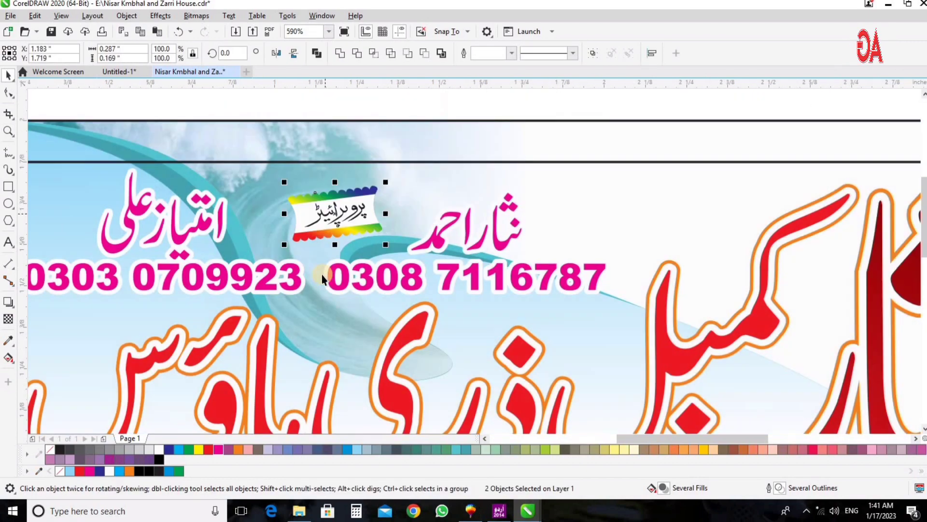
{"action": "left_click", "coordinate": [337, 275]}
{"action": "left_click", "coordinate": [296, 283], "text": "shift"}
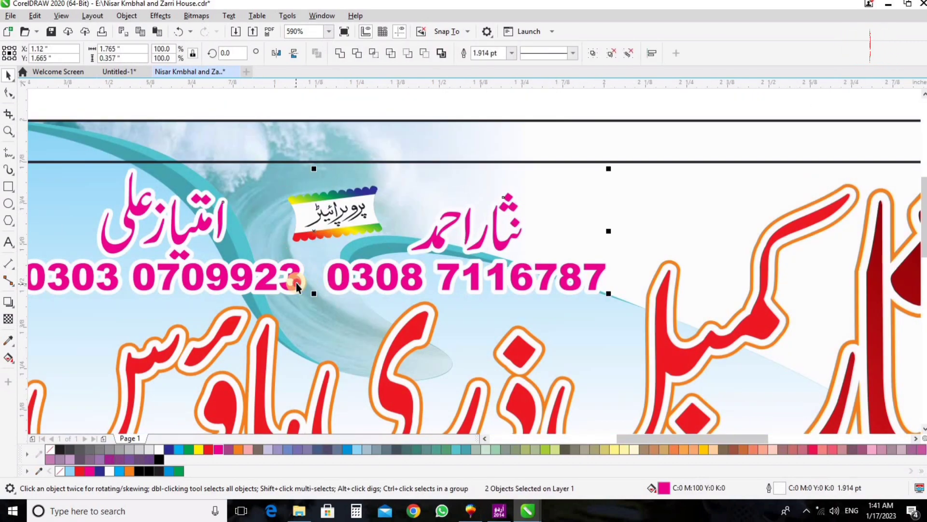
{"action": "left_click", "coordinate": [296, 283]}
{"action": "left_click_drag", "start_coordinate": [314, 253], "coordinate": [314, 248]}
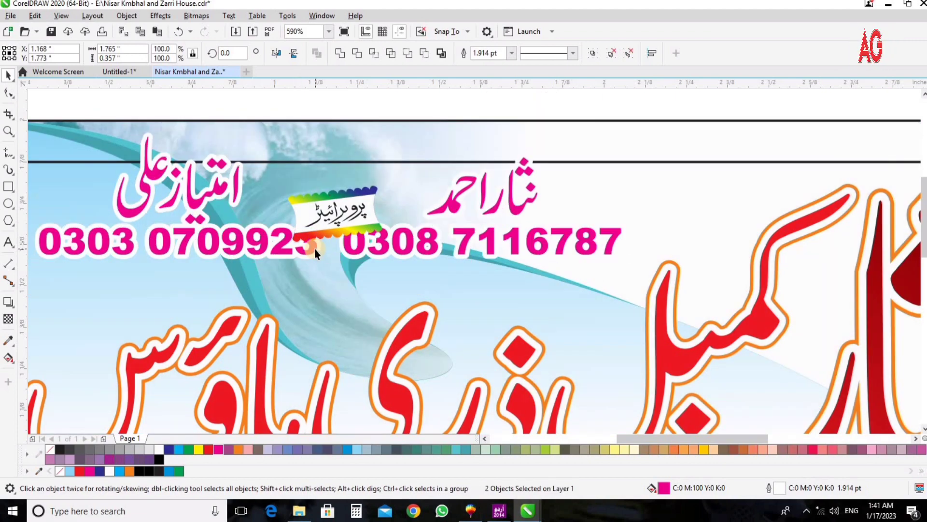
{"action": "key", "text": "ctrl+z"}
Group the proprietor badge's text with its rainbow frame and centre the badge horizontally on the contact blocks.
{"action": "left_click", "coordinate": [344, 266]}
{"action": "left_click", "coordinate": [347, 235]}
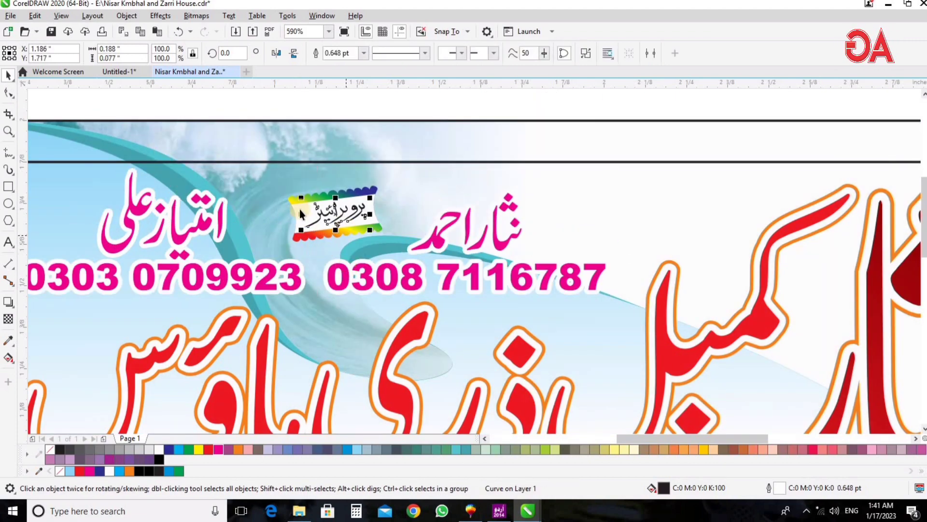
{"action": "left_click_drag", "start_coordinate": [246, 154], "coordinate": [407, 263]}
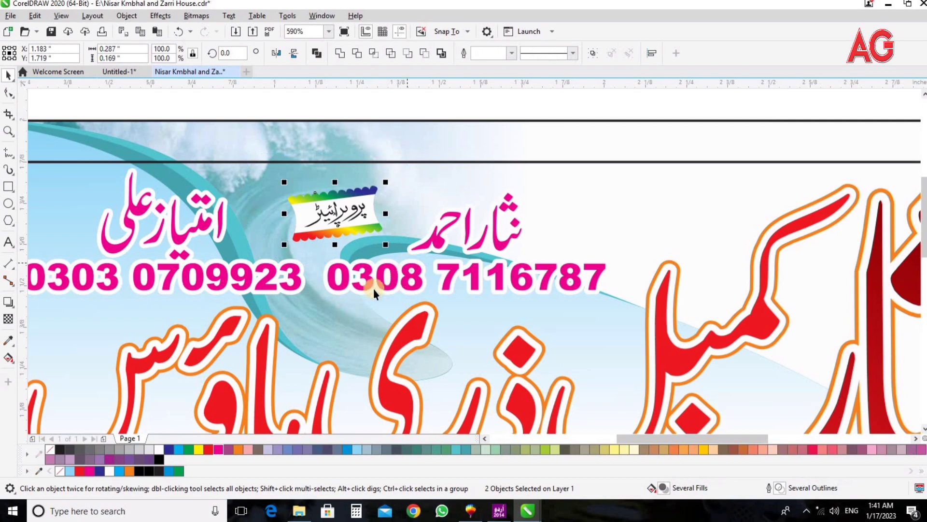
{"action": "key", "text": "ctrl+g"}
{"action": "left_click", "coordinate": [350, 282], "text": "shift"}
{"action": "key", "text": "c"}
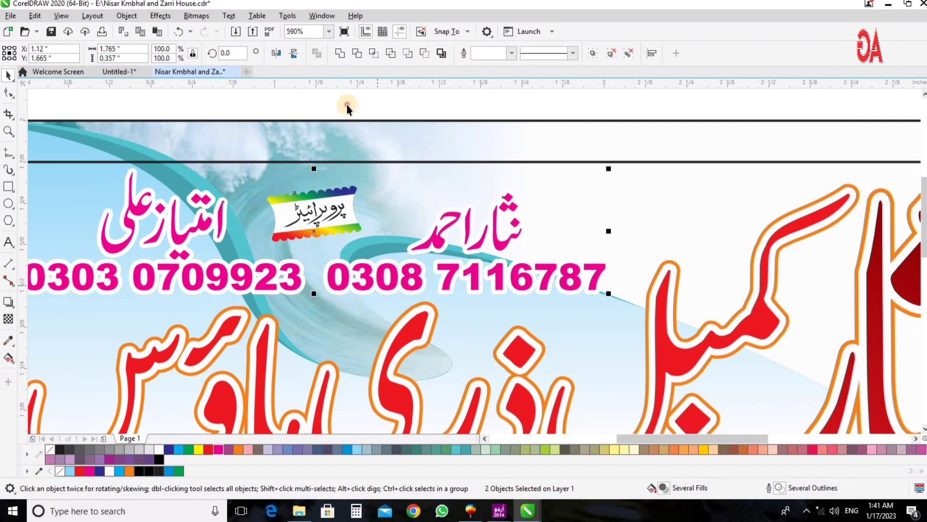
Scale the proprietor badge down to about 74%, roughly 0.21 by 0.13 inch, and raise it slightly between the names.
{"action": "left_click", "coordinate": [351, 201]}
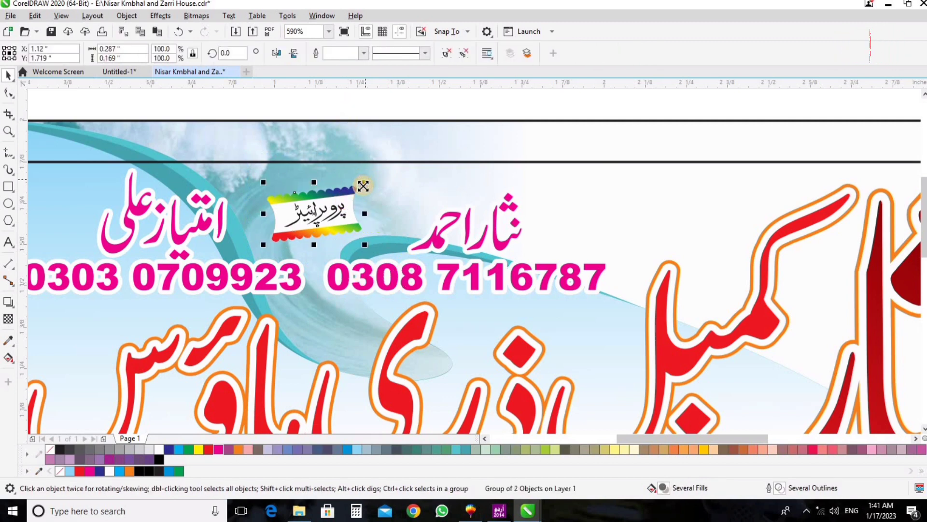
{"action": "left_click_drag", "start_coordinate": [363, 186], "coordinate": [330, 210]}
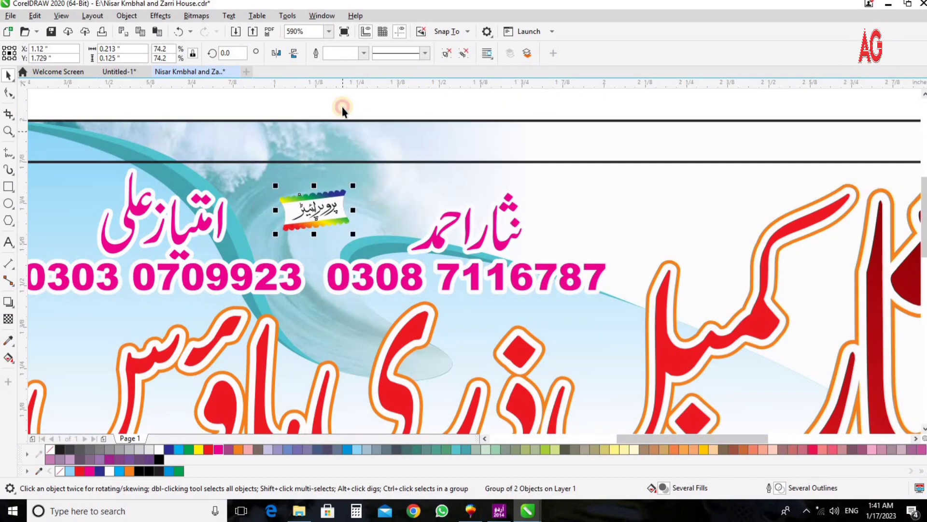
{"action": "left_click", "coordinate": [342, 107]}
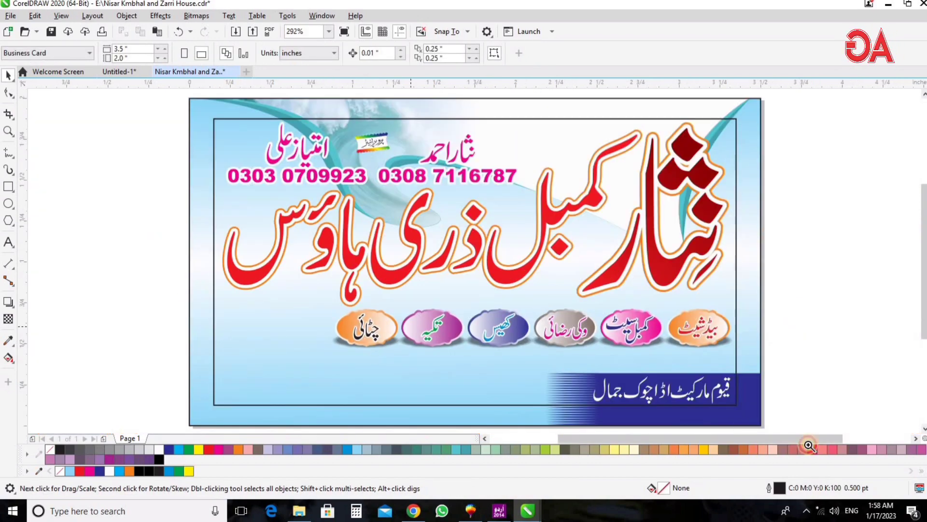
Ungroup the row of six product badges and regroup them as two sets of three.
{"action": "left_click_drag", "start_coordinate": [809, 445], "coordinate": [888, 464]}
{"action": "left_click", "coordinate": [531, 213]}
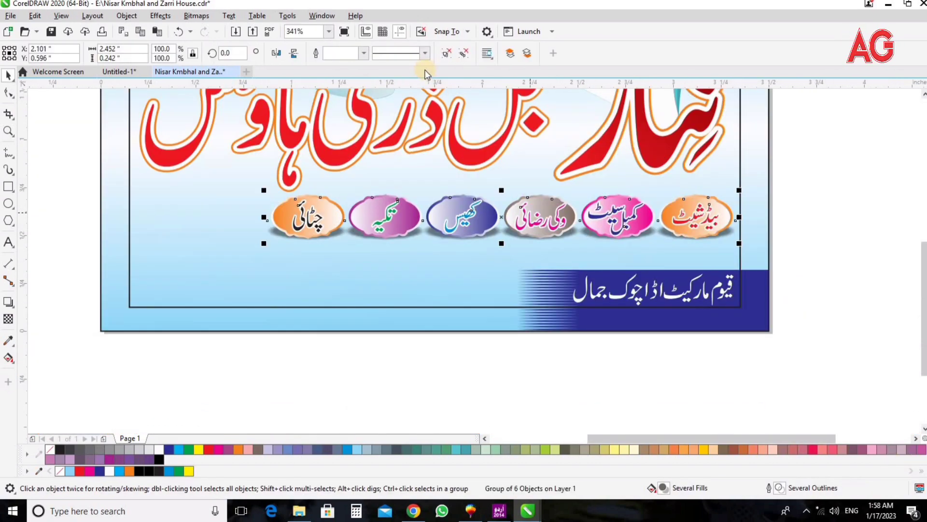
{"action": "left_click", "coordinate": [448, 53]}
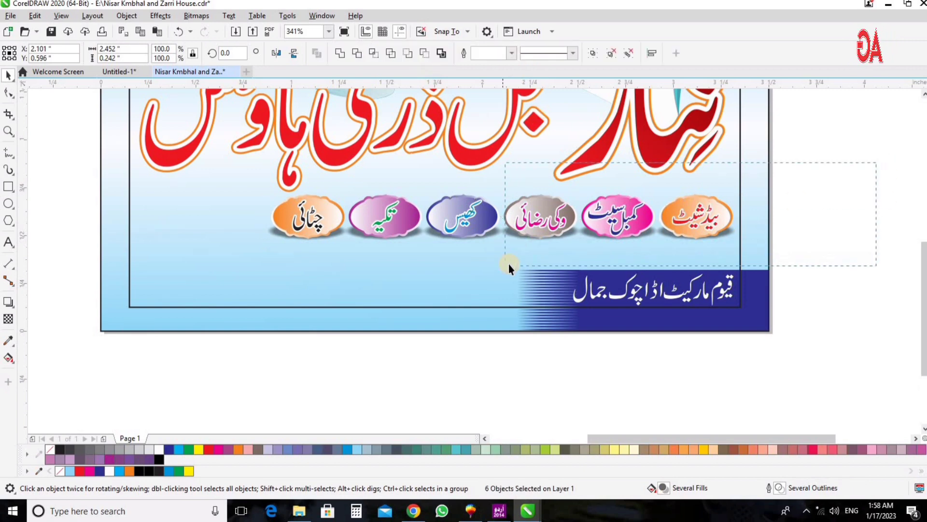
{"action": "key", "text": "ctrl+g"}
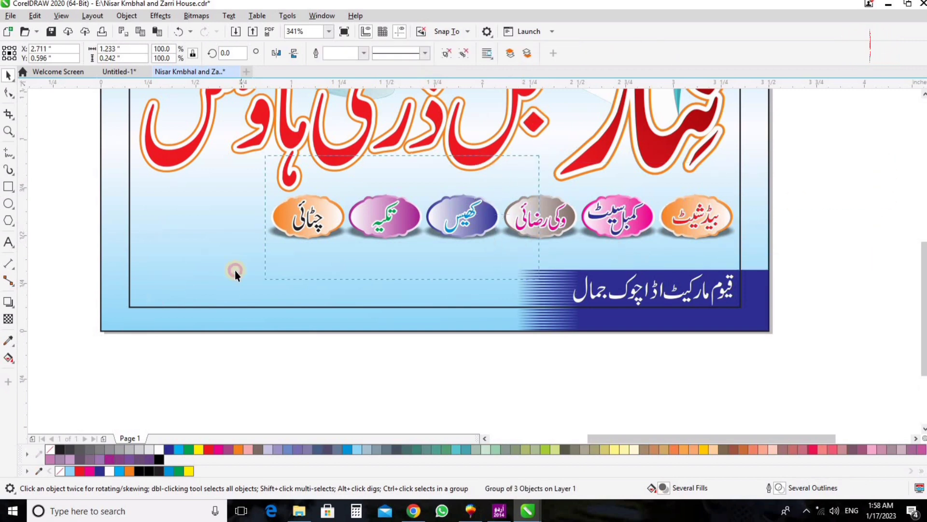
{"action": "left_click_drag", "start_coordinate": [539, 155], "coordinate": [235, 270]}
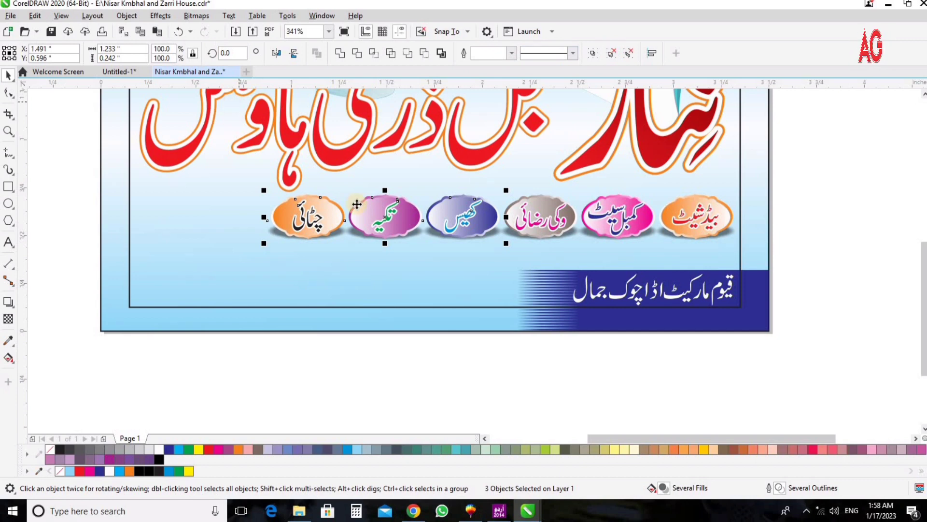
{"action": "key", "text": "ctrl+g"}
Stack the two sets of three badges as two rows and place them just above the blue address bar.
{"action": "left_click_drag", "start_coordinate": [664, 213], "coordinate": [424, 167]}
{"action": "left_click", "coordinate": [445, 219], "text": "shift"}
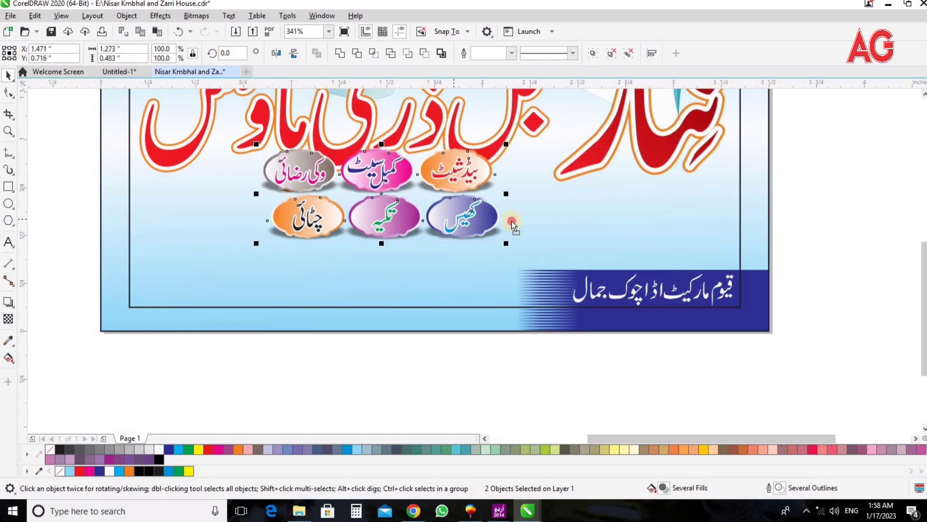
{"action": "left_click_drag", "start_coordinate": [512, 221], "coordinate": [745, 242]}
Reduce the vertical gap between the two badge rows and line them up above the address bar.
{"action": "key", "text": "z"}
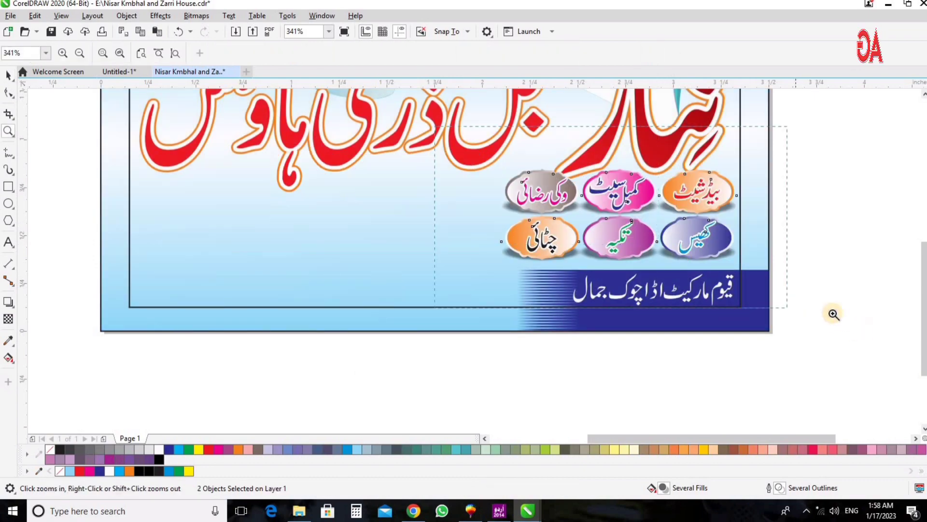
{"action": "left_click_drag", "start_coordinate": [834, 314], "coordinate": [834, 314]}
{"action": "key", "text": "space"}
{"action": "left_click_drag", "start_coordinate": [226, 157], "coordinate": [271, 175]}
{"action": "key", "text": "Escape"}
{"action": "left_click_drag", "start_coordinate": [573, 288], "coordinate": [573, 300]}
{"action": "left_click", "coordinate": [561, 217], "text": "shift"}
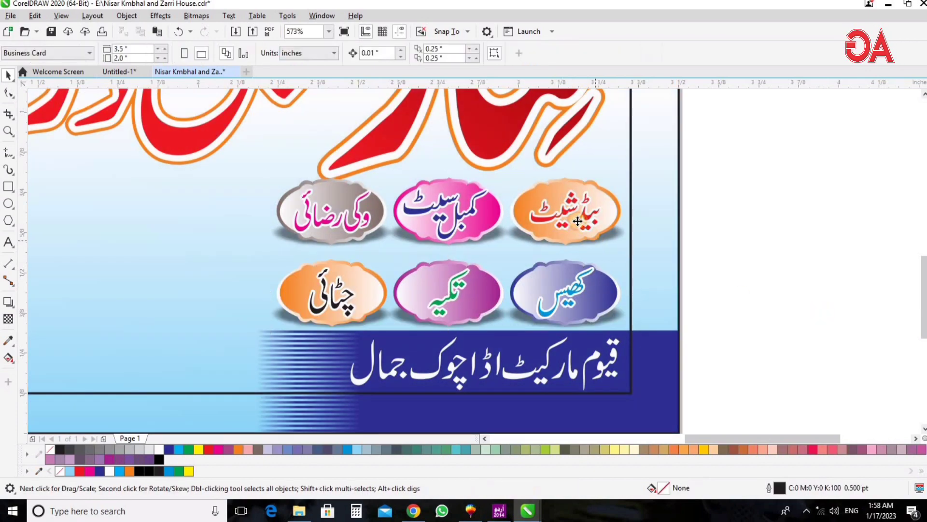
{"action": "left_click_drag", "start_coordinate": [577, 221], "coordinate": [577, 230]}
{"action": "left_click_drag", "start_coordinate": [563, 300], "coordinate": [558, 294]}
{"action": "left_click", "coordinate": [557, 298], "text": "shift"}
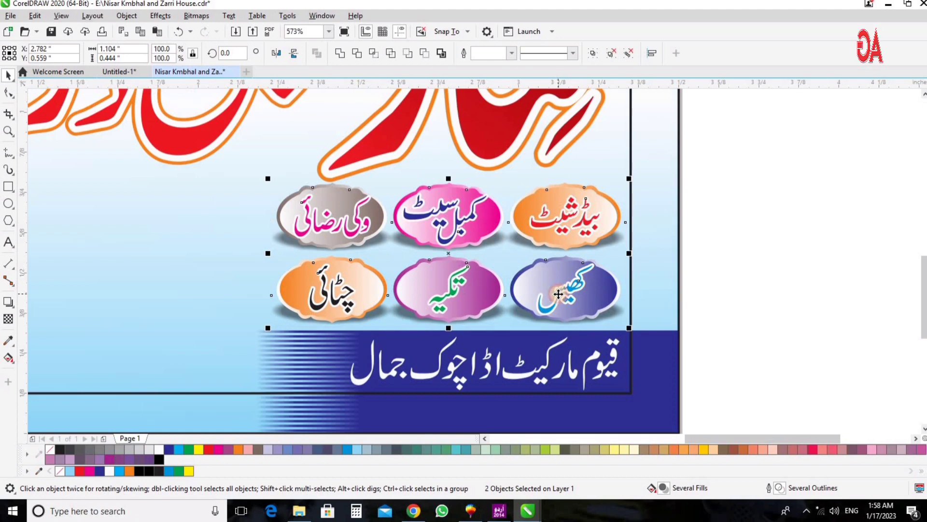
Scale both badge rows together to about 1.075 by 0.432 inch and set them slightly inside the margin frame.
{"action": "left_click", "coordinate": [559, 294]}
{"action": "left_click", "coordinate": [559, 294]}
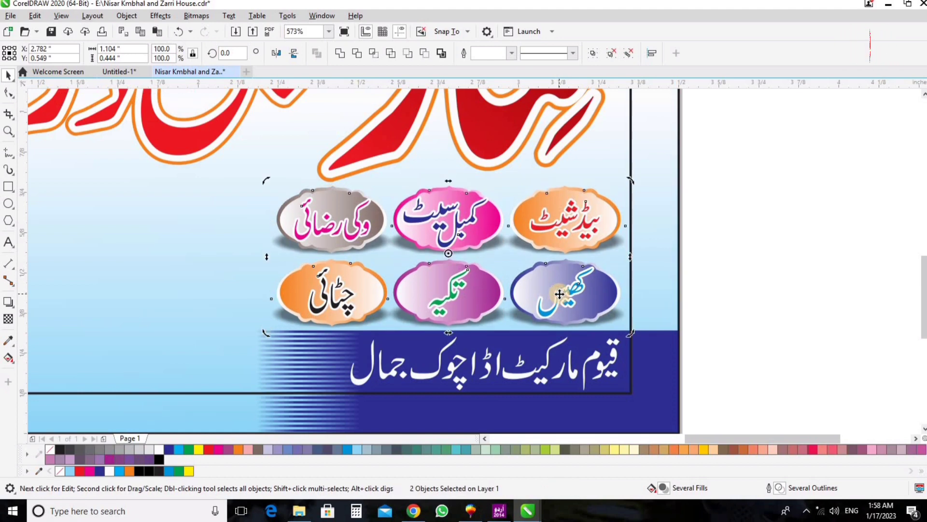
{"action": "left_click", "coordinate": [268, 183]}
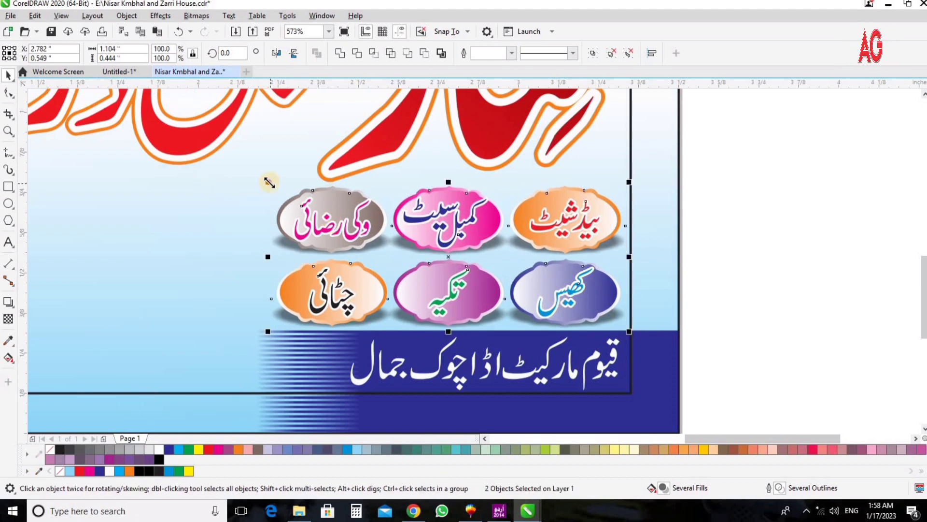
{"action": "left_click_drag", "start_coordinate": [268, 183], "coordinate": [279, 193]}
{"action": "left_click_drag", "start_coordinate": [313, 228], "coordinate": [308, 227]}
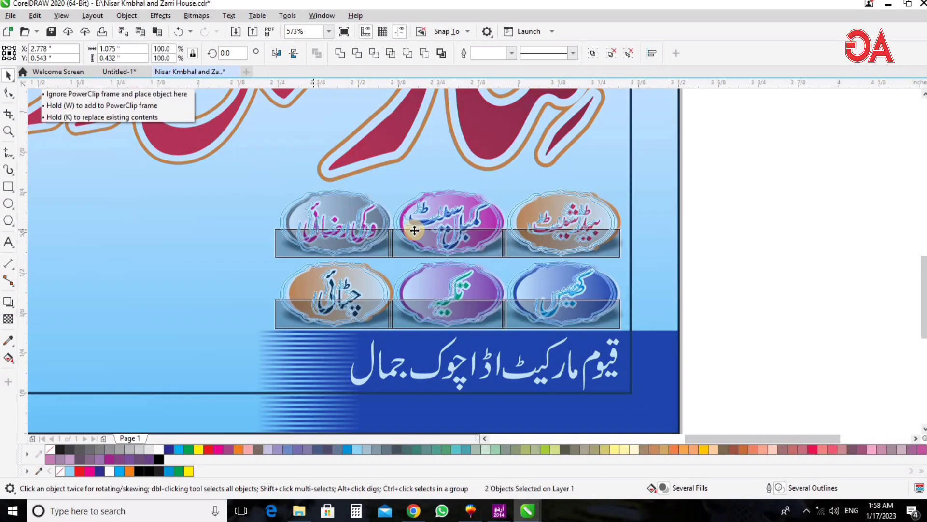
Draw a rectangle about 0.51 by 0.31 inch inside the lower-left corner of the card's margin frame.
{"action": "key", "text": "F4"}
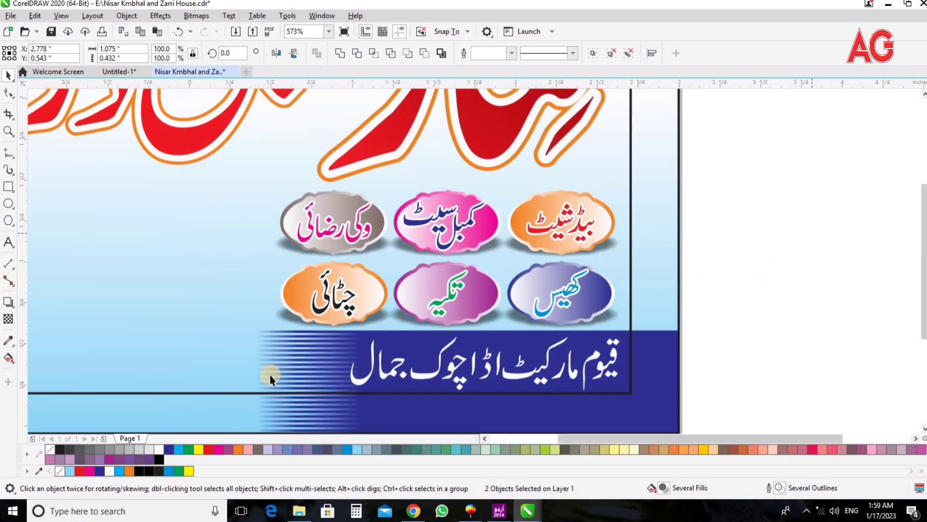
{"action": "key", "text": "z"}
{"action": "left_click", "coordinate": [494, 296]}
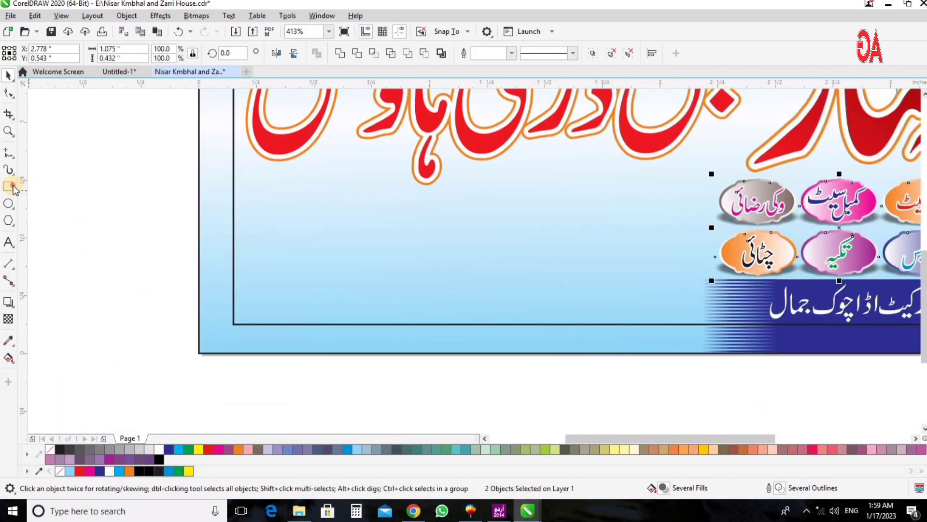
{"action": "left_click", "coordinate": [8, 187]}
{"action": "left_click_drag", "start_coordinate": [240, 240], "coordinate": [342, 313]}
{"action": "key", "text": "z"}
{"action": "left_click", "coordinate": [452, 290]}
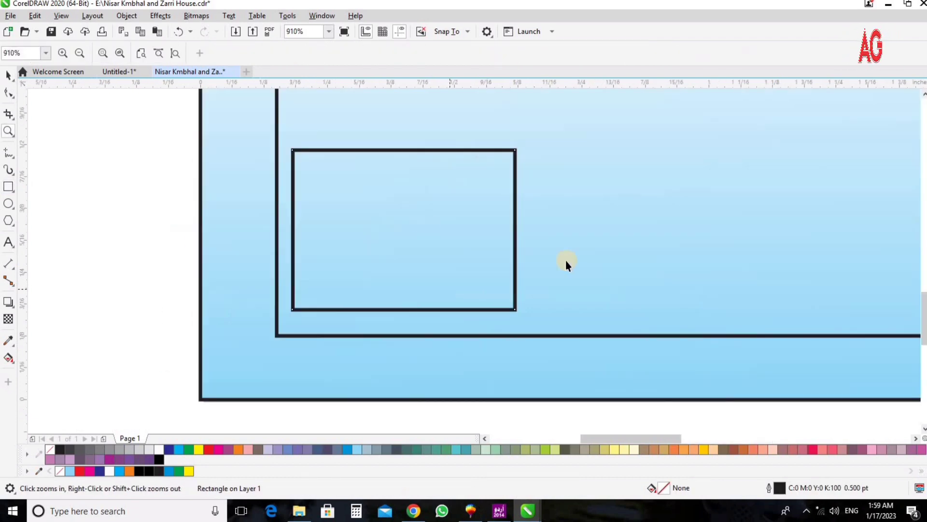
{"action": "key", "text": "space"}
{"action": "left_click_drag", "start_coordinate": [524, 233], "coordinate": [555, 232]}
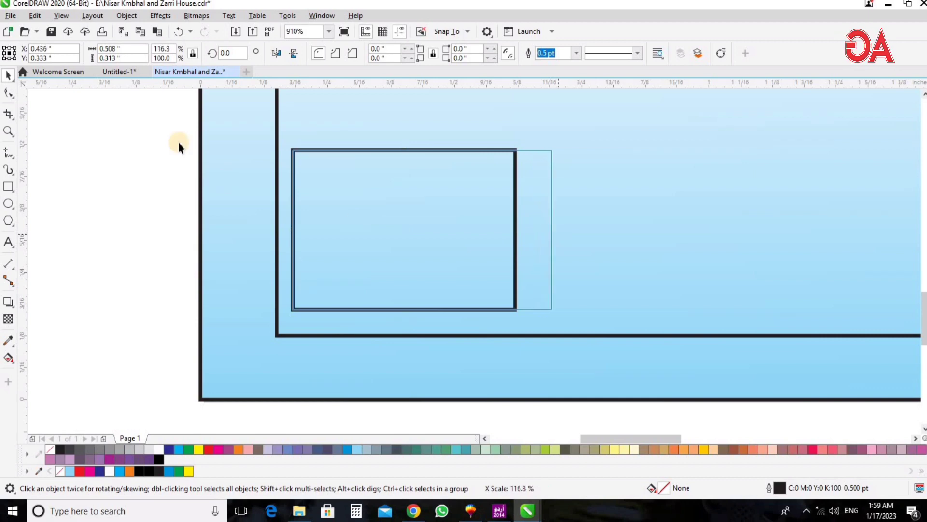
Round all four corners of the new rectangle to a radius of about 0.013 inch.
{"action": "left_click", "coordinate": [12, 96]}
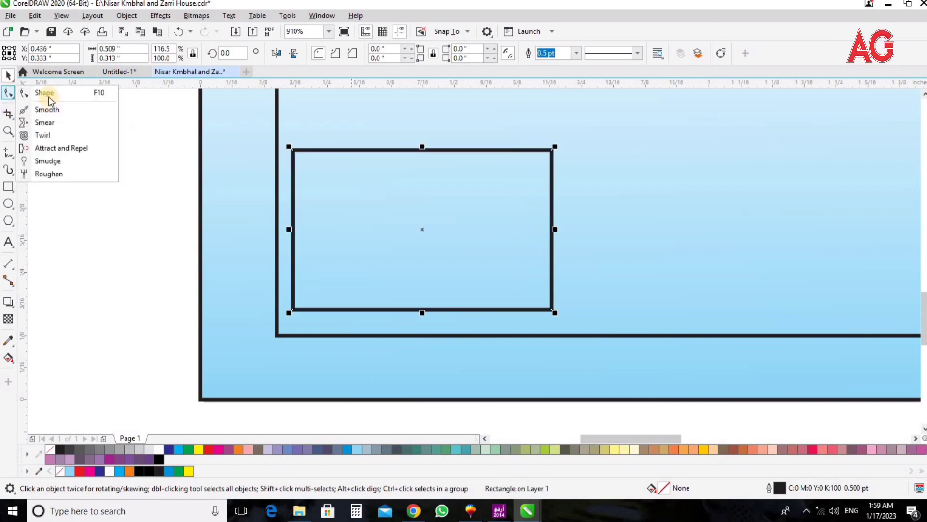
{"action": "left_click", "coordinate": [49, 93]}
{"action": "left_click_drag", "start_coordinate": [300, 157], "coordinate": [300, 165]}
{"action": "key", "text": "space"}
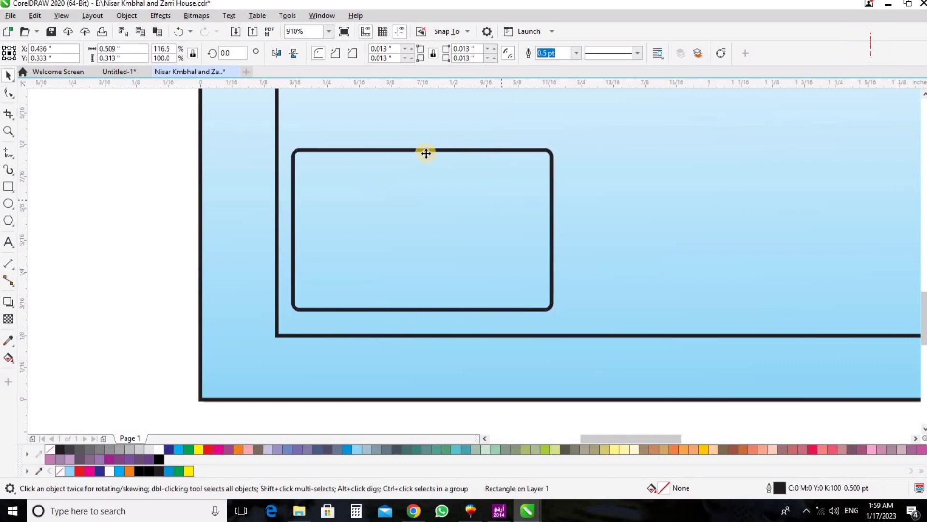
Create a right-slanted copy of the rounded rectangle and give it a cyan fill with no outline.
{"action": "left_click", "coordinate": [480, 149]}
{"action": "left_click_drag", "start_coordinate": [423, 149], "coordinate": [452, 145]}
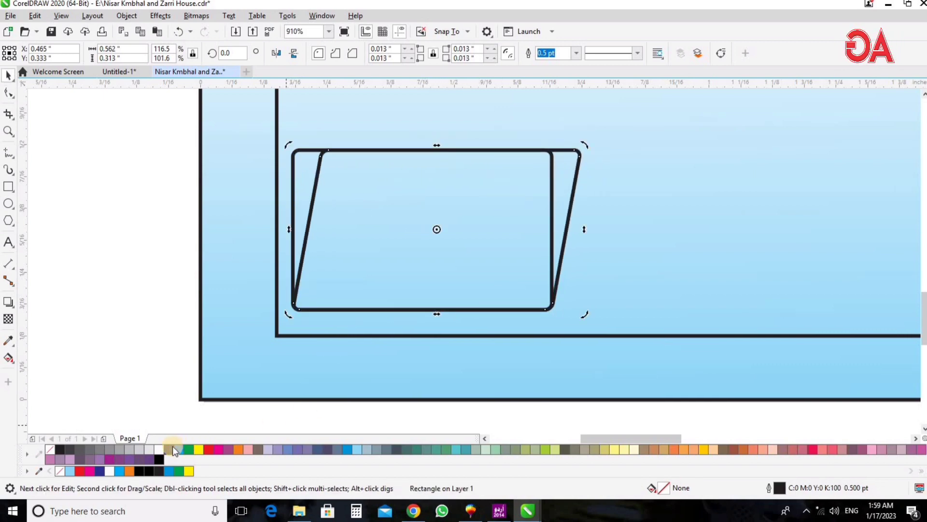
{"action": "left_click", "coordinate": [176, 447]}
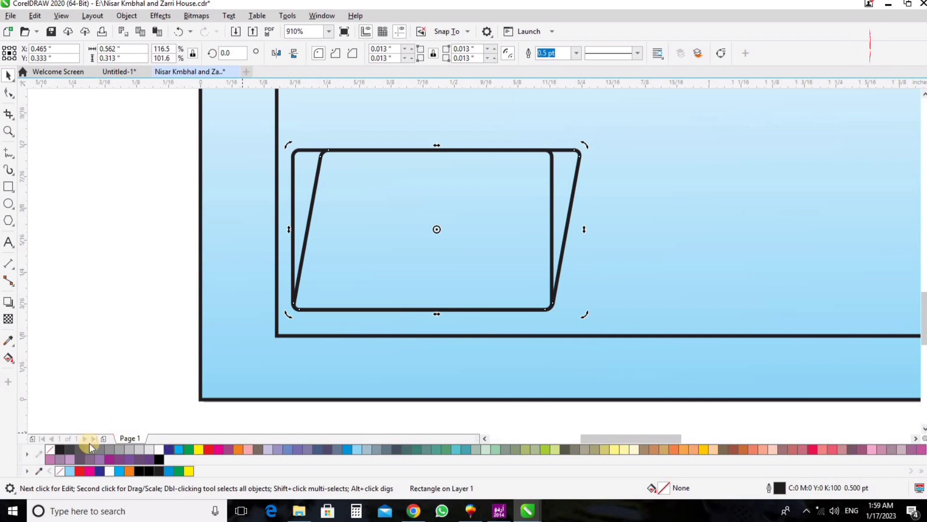
{"action": "right_click", "coordinate": [50, 451]}
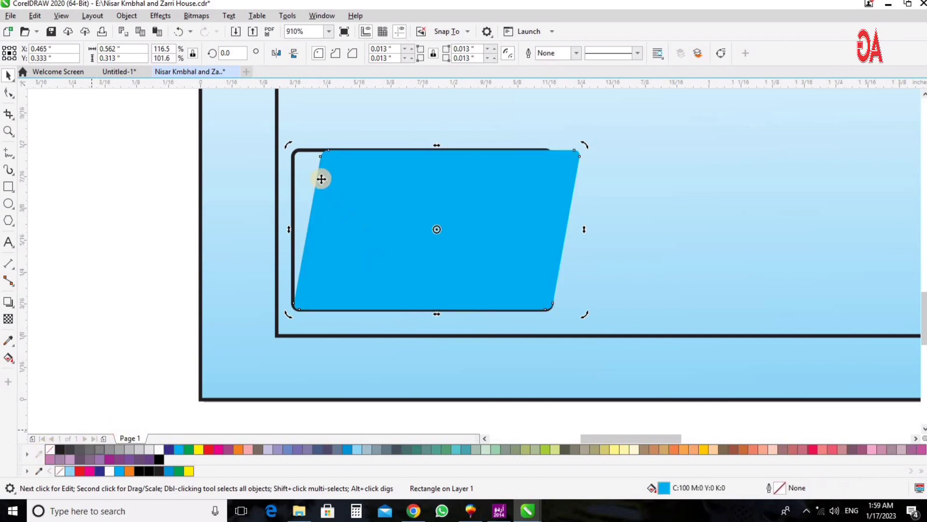
Bring the upright rounded rectangle to the front with a 1.5 point blue outline (C100 M20), rounded corners and rounded line caps.
{"action": "left_click", "coordinate": [300, 162]}
{"action": "key", "text": "shift+Page_Up"}
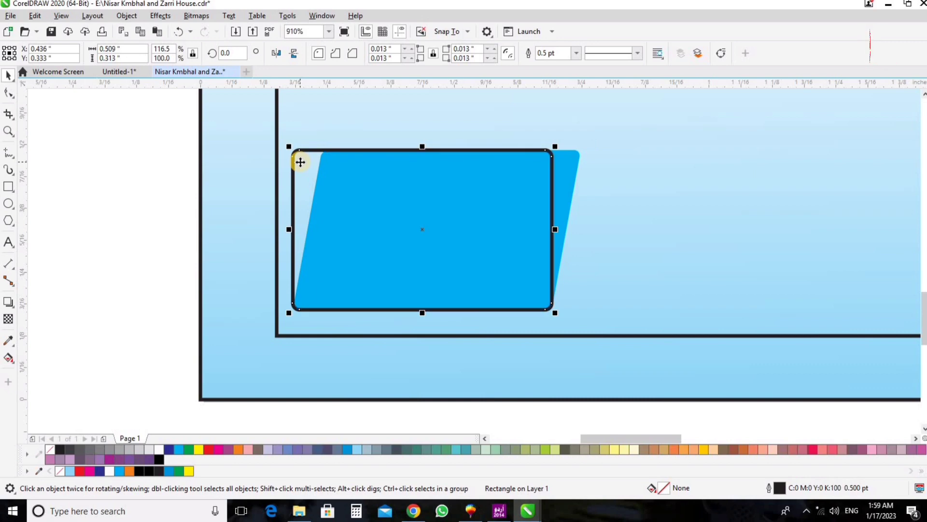
{"action": "key", "text": "F4"}
{"action": "key", "text": "F2"}
{"action": "left_click_drag", "start_coordinate": [114, 306], "coordinate": [386, 401]}
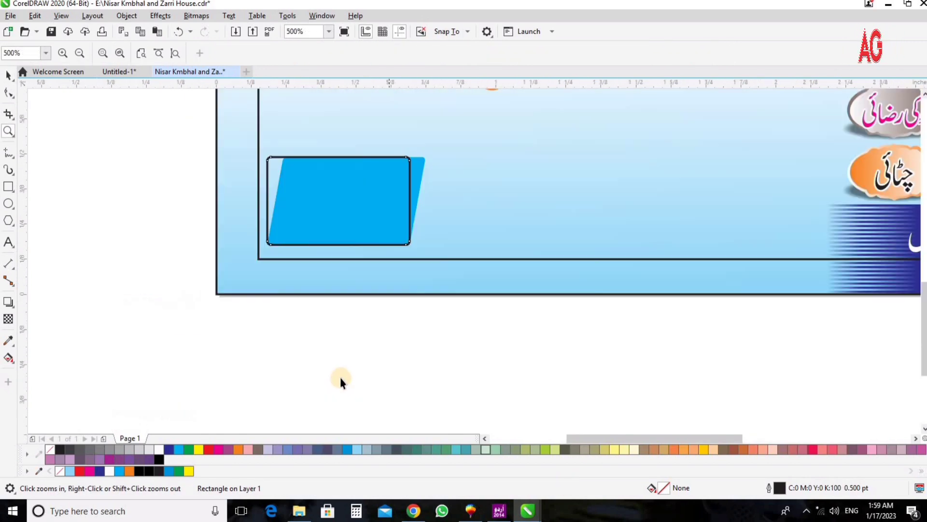
{"action": "key", "text": "space"}
{"action": "key", "text": "F12"}
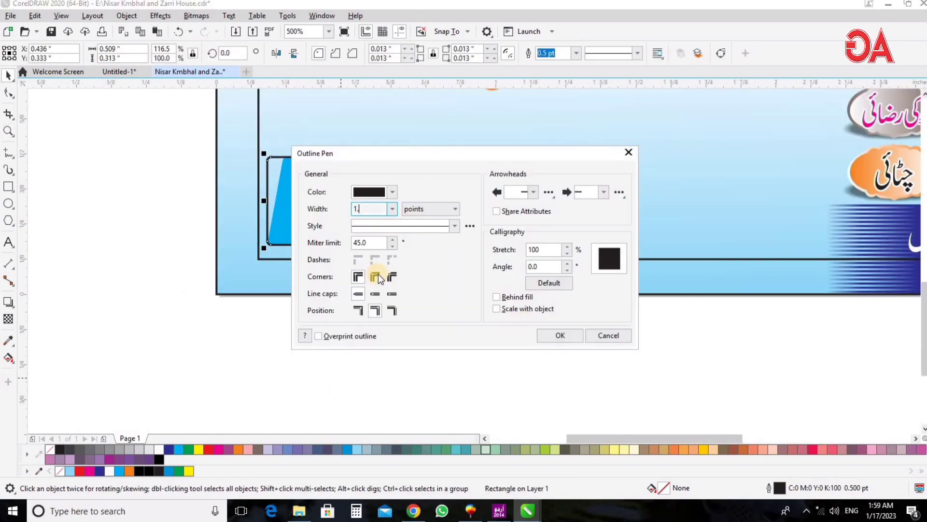
{"action": "left_click", "coordinate": [376, 277]}
{"action": "left_click", "coordinate": [375, 294]}
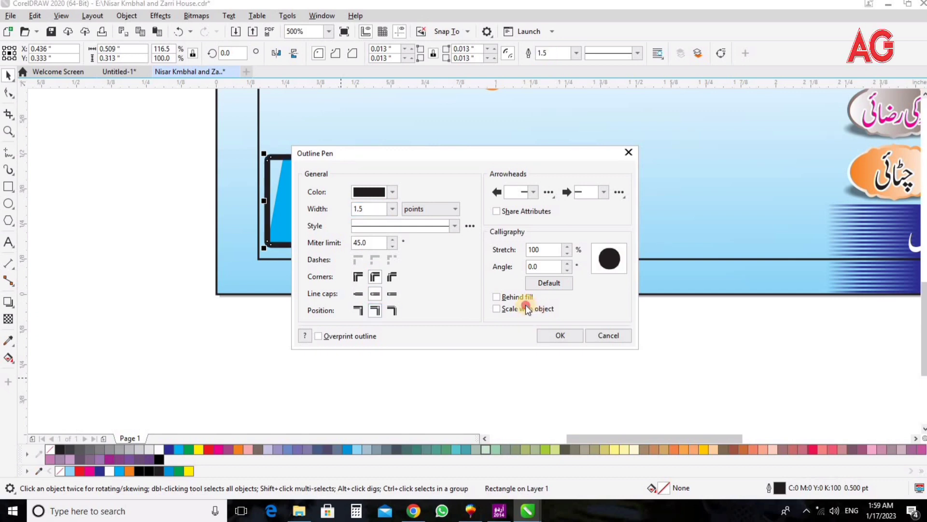
{"action": "left_click", "coordinate": [560, 336]}
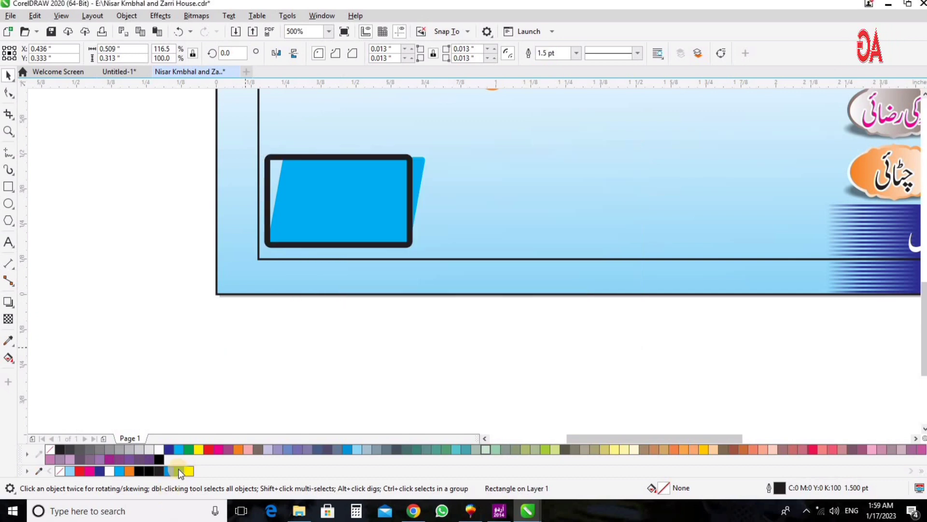
{"action": "right_click", "coordinate": [346, 450]}
Group the blue-outlined rectangle with the slanted cyan shape as one tile.
{"action": "key", "text": "z"}
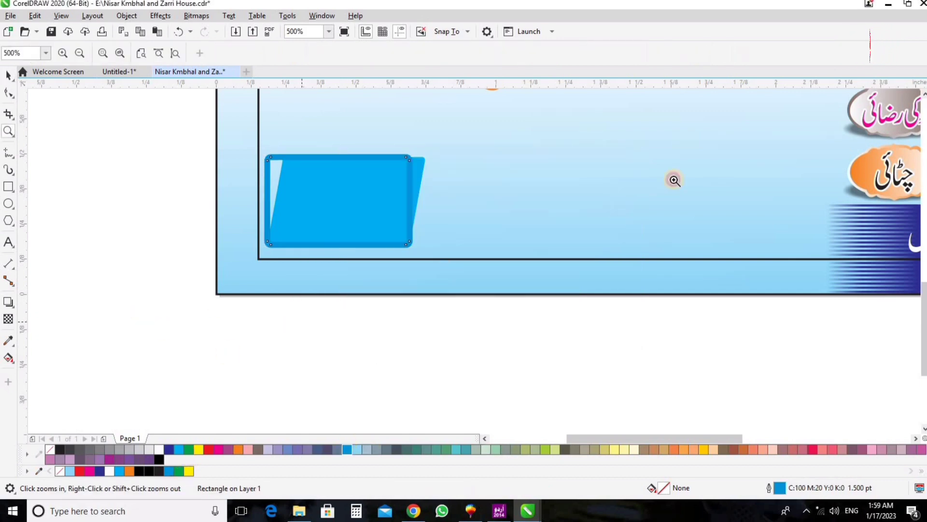
{"action": "left_click_drag", "start_coordinate": [675, 109], "coordinate": [675, 110]}
{"action": "key", "text": "space"}
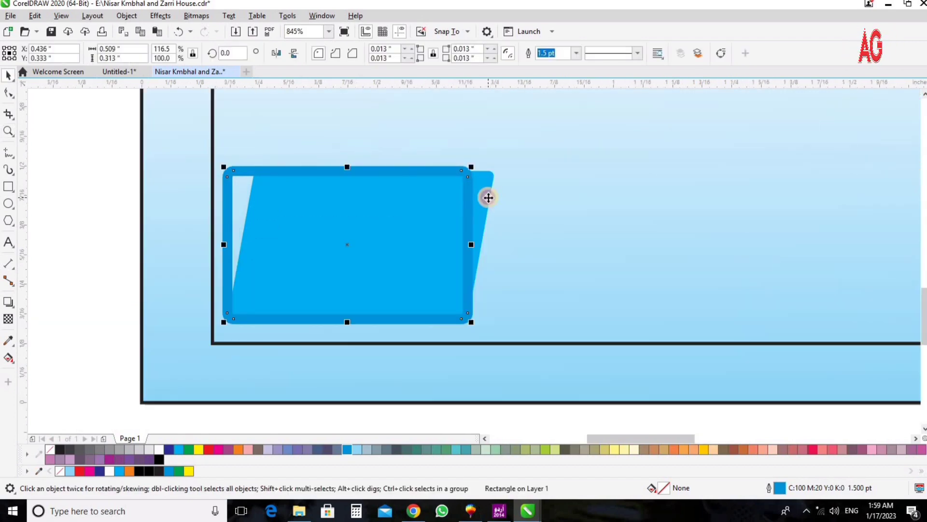
{"action": "left_click", "coordinate": [488, 198], "text": "shift"}
{"action": "key", "text": "z"}
{"action": "key", "text": "F4"}
{"action": "left_click_drag", "start_coordinate": [162, 285], "coordinate": [660, 464]}
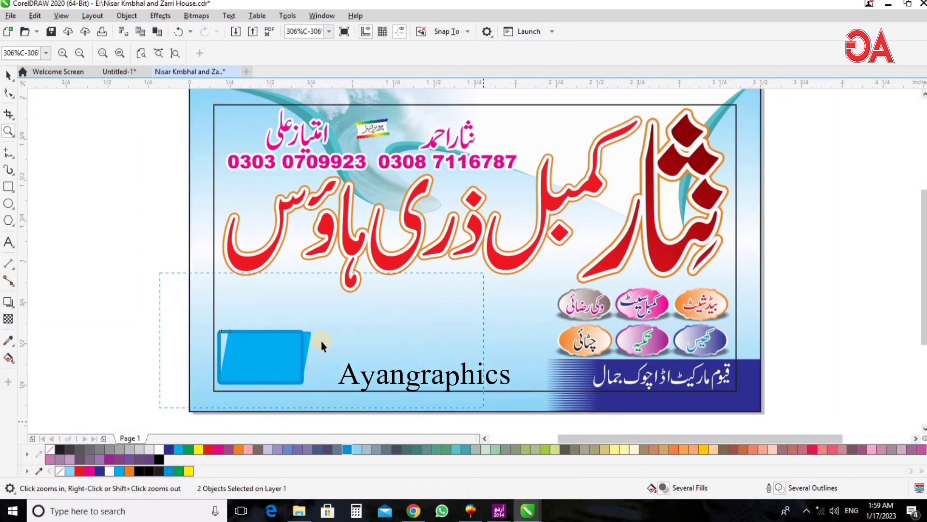
{"action": "key", "text": "space"}
{"action": "key", "text": "ctrl+g"}
Duplicate the blue tile into a row of three and copy that row directly above to form two rows.
{"action": "left_click_drag", "start_coordinate": [236, 260], "coordinate": [380, 261]}
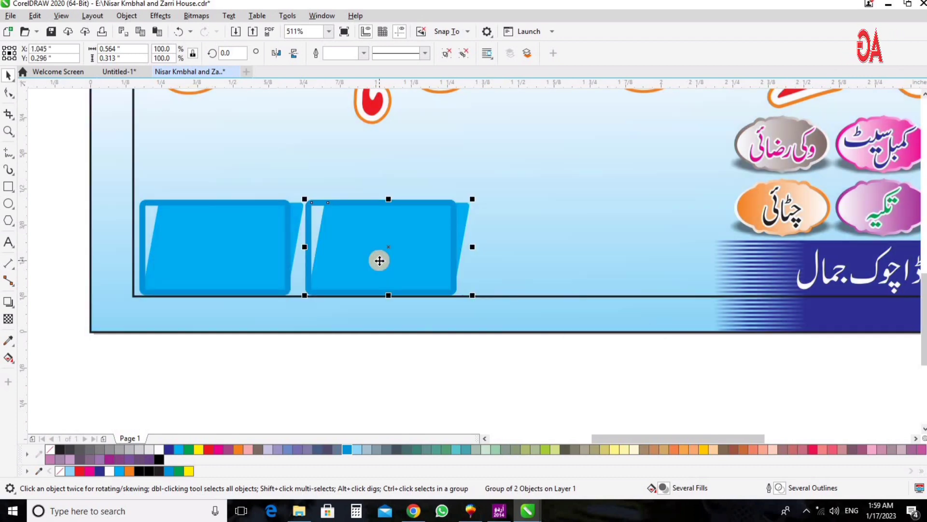
{"action": "key", "text": "ctrl+r"}
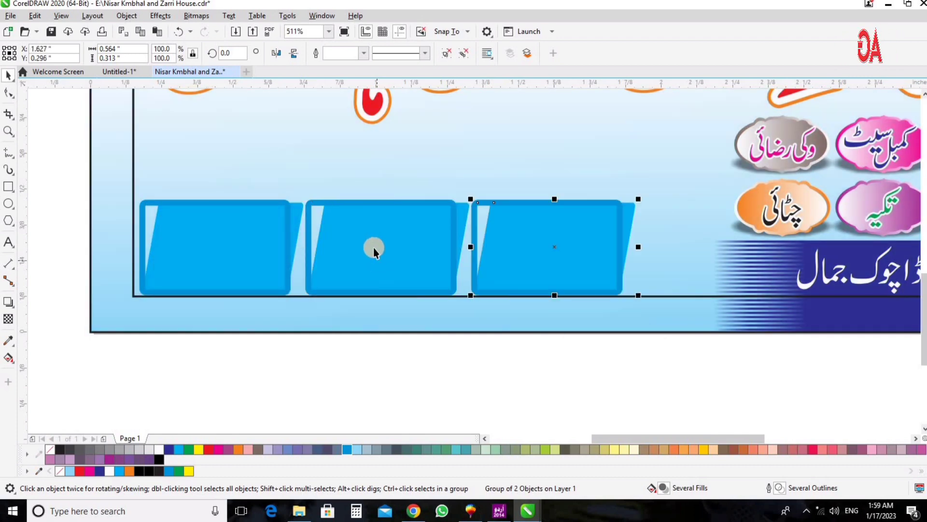
{"action": "left_click", "coordinate": [323, 259], "text": "shift"}
{"action": "left_click", "coordinate": [232, 248], "text": "shift"}
{"action": "left_click_drag", "start_coordinate": [428, 260], "coordinate": [417, 160]}
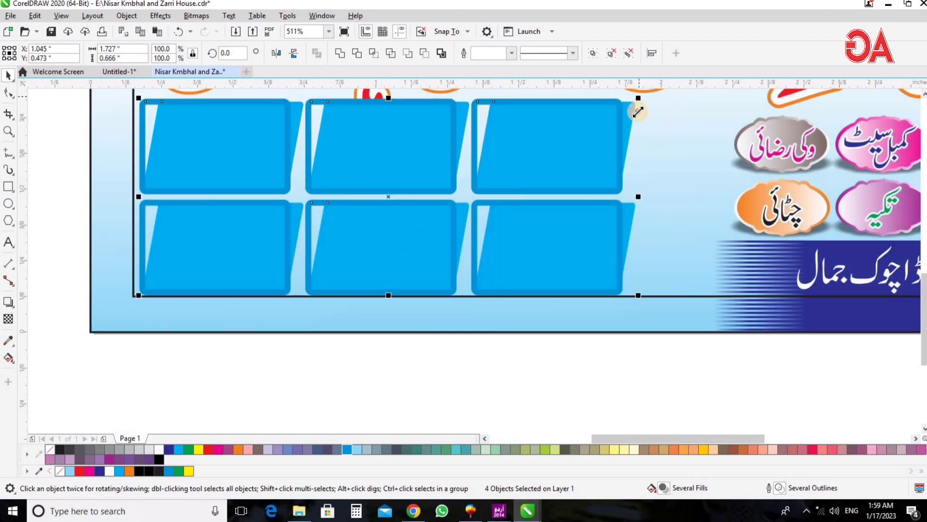
Try to shrink the two rows of blue tiles proportionally and stretch them wider.
{"action": "left_click_drag", "start_coordinate": [638, 112], "coordinate": [622, 111]}
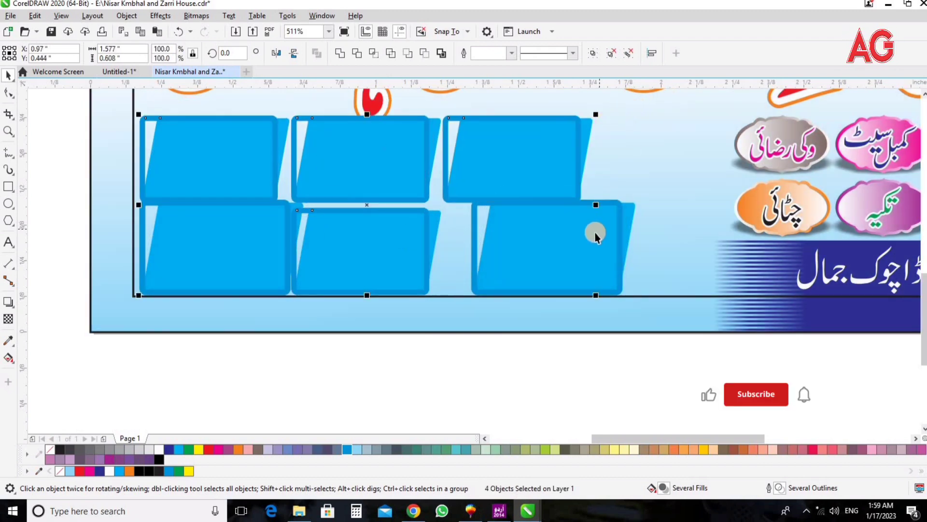
{"action": "key", "text": "ctrl+z"}
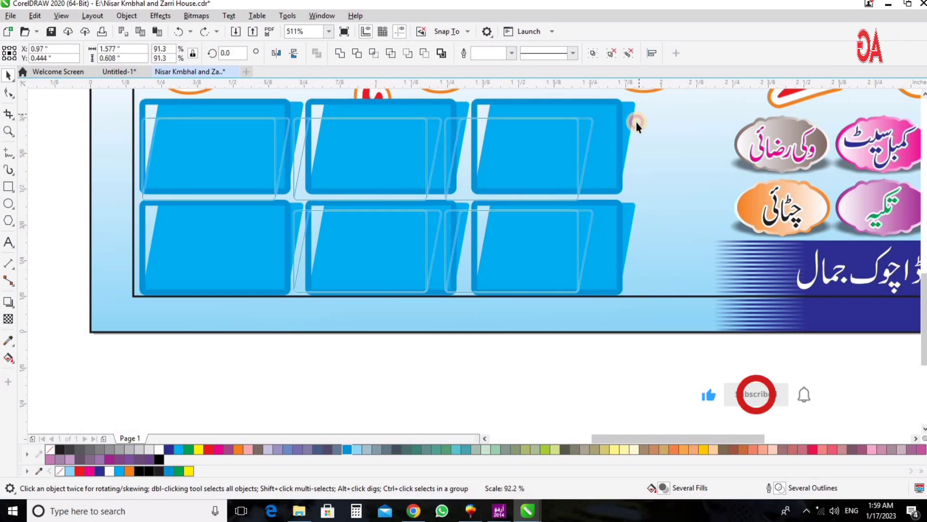
{"action": "left_click_drag", "start_coordinate": [636, 123], "coordinate": [547, 134]}
{"action": "left_click_drag", "start_coordinate": [550, 215], "coordinate": [668, 212]}
{"action": "left_click_drag", "start_coordinate": [561, 245], "coordinate": [563, 245]}
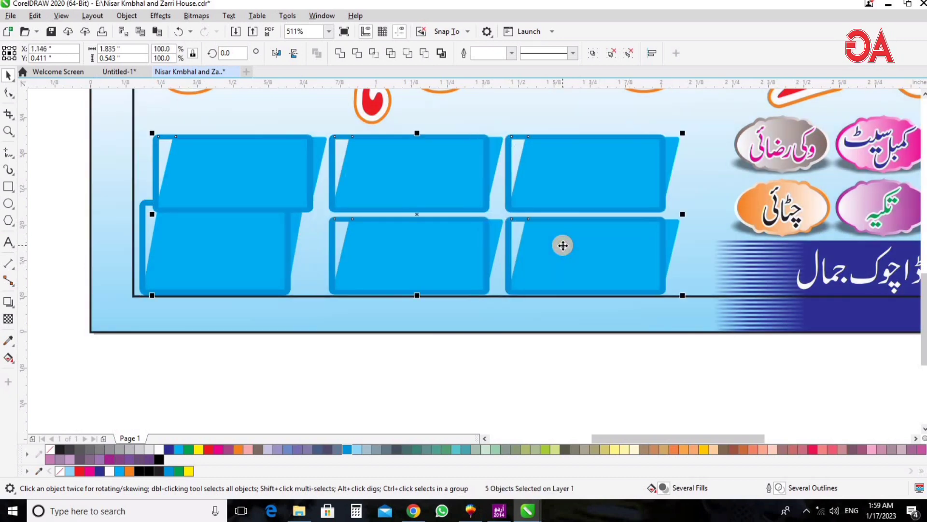
{"action": "key", "text": "ctrl+z"}
{"action": "key", "text": "ctrl+z"}
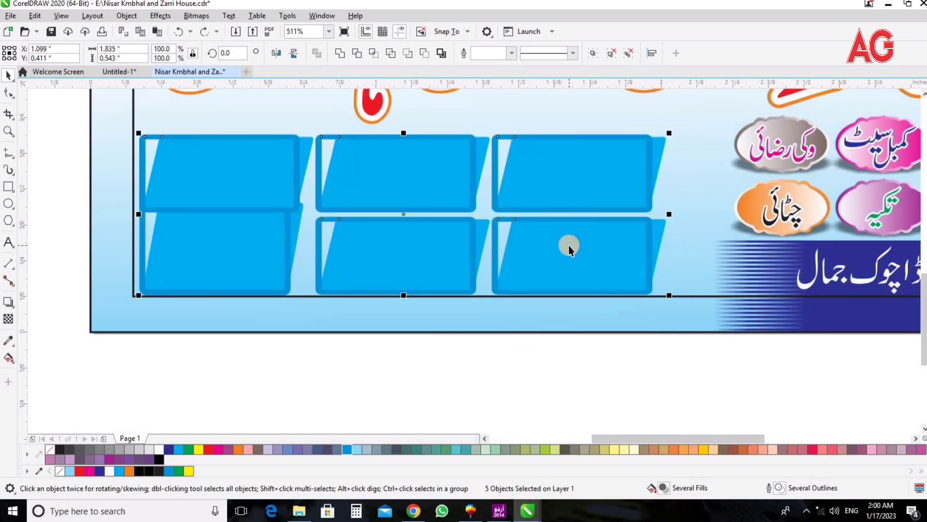
{"action": "key", "text": "ctrl+z"}
{"action": "key", "text": "ctrl+z"}
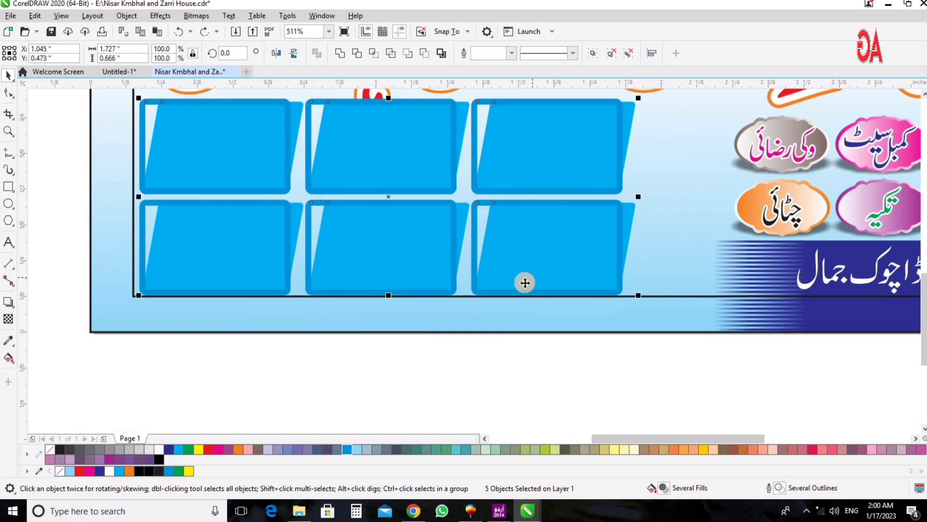
Scale down all six blue tiles and widen them to about 1.956 by 0.52 inches, filling the space beside the badges.
{"action": "scroll", "coordinate": [528, 280], "scroll_direction": "down", "scroll_amount": 2}
{"action": "key", "text": "F2"}
{"action": "left_click_drag", "start_coordinate": [166, 367], "coordinate": [798, 142]}
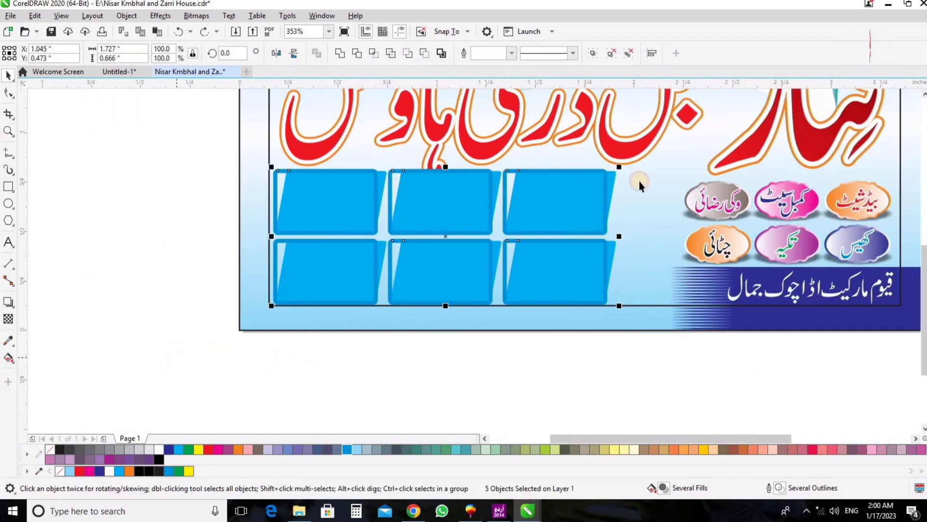
{"action": "left_click_drag", "start_coordinate": [620, 168], "coordinate": [545, 251]}
{"action": "left_click_drag", "start_coordinate": [636, 249], "coordinate": [664, 251]}
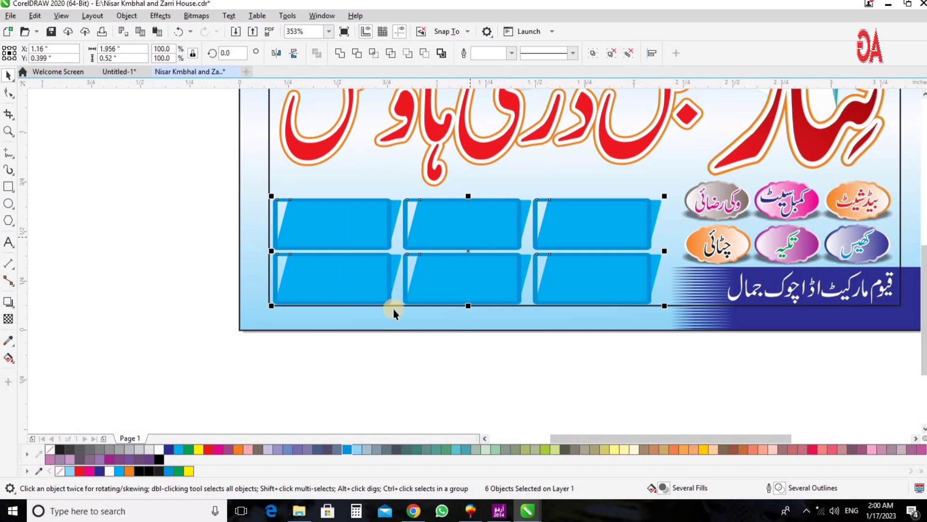
Nudge the upper row of three blue tiles up by 0.01 inch to widen the gap between the rows.
{"action": "left_click", "coordinate": [477, 233]}
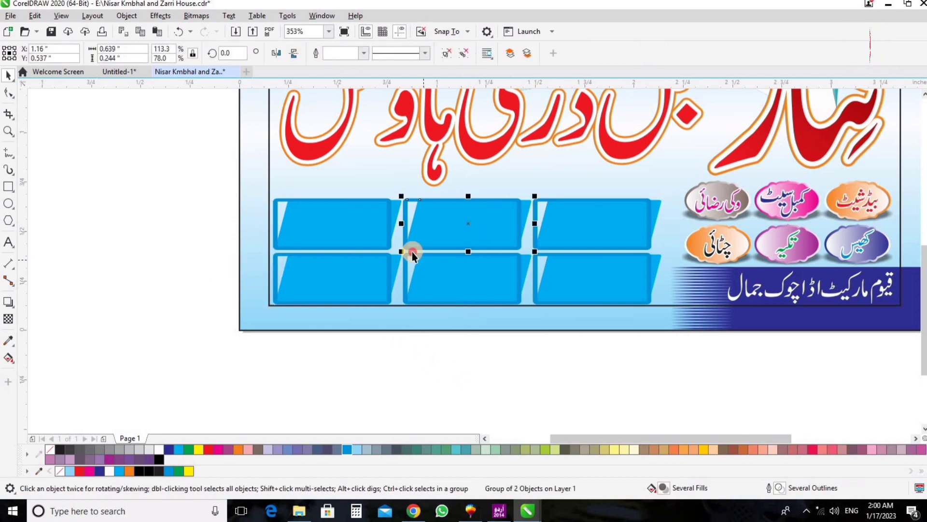
{"action": "left_click_drag", "start_coordinate": [682, 175], "coordinate": [264, 251]}
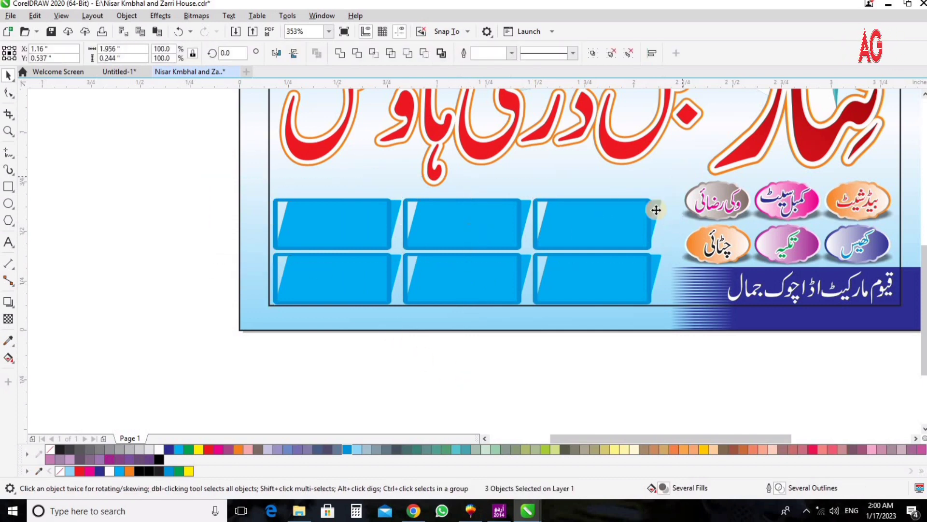
{"action": "key", "text": "Up"}
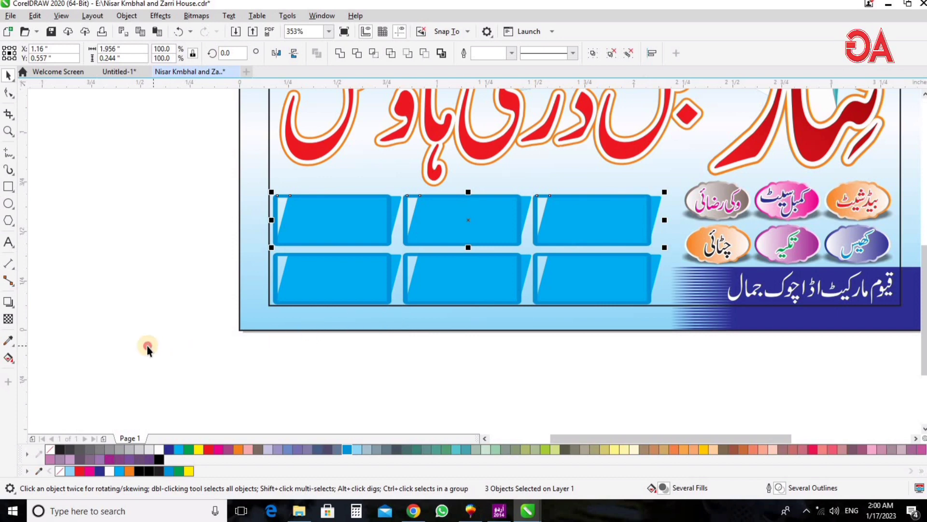
{"action": "key", "text": "ctrl+z"}
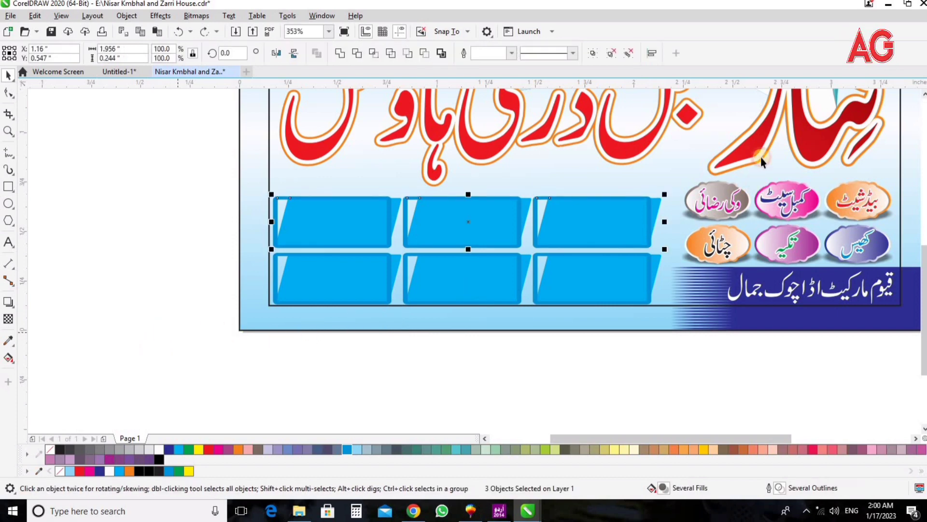
Stretch the six-tile block upward to about 0.552 inches tall and nudge it slightly right and up.
{"action": "left_click_drag", "start_coordinate": [171, 331], "coordinate": [761, 156]}
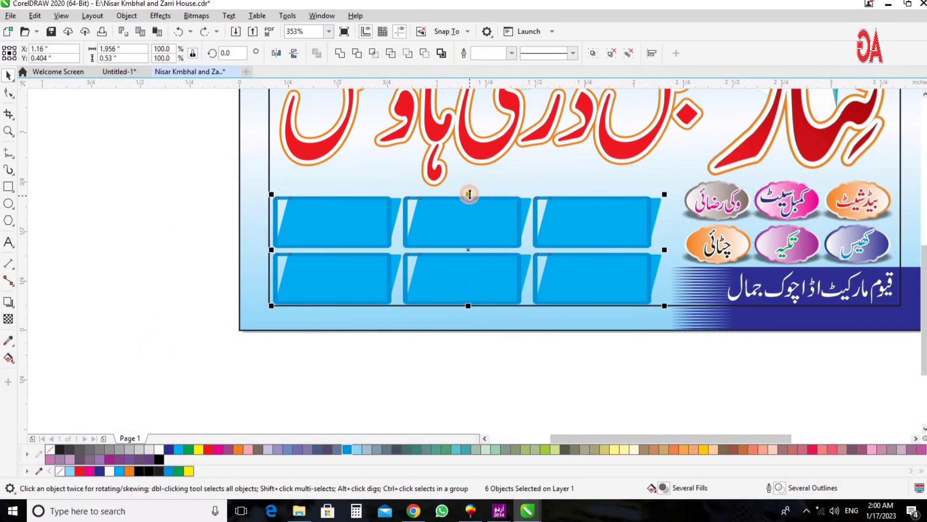
{"action": "left_click_drag", "start_coordinate": [469, 194], "coordinate": [470, 189]}
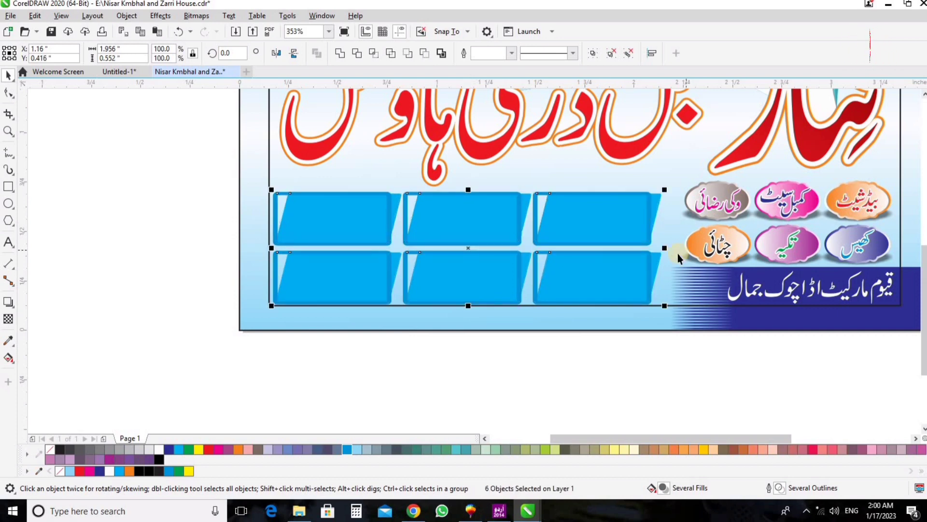
{"action": "key", "text": "Right"}
{"action": "key", "text": "Up"}
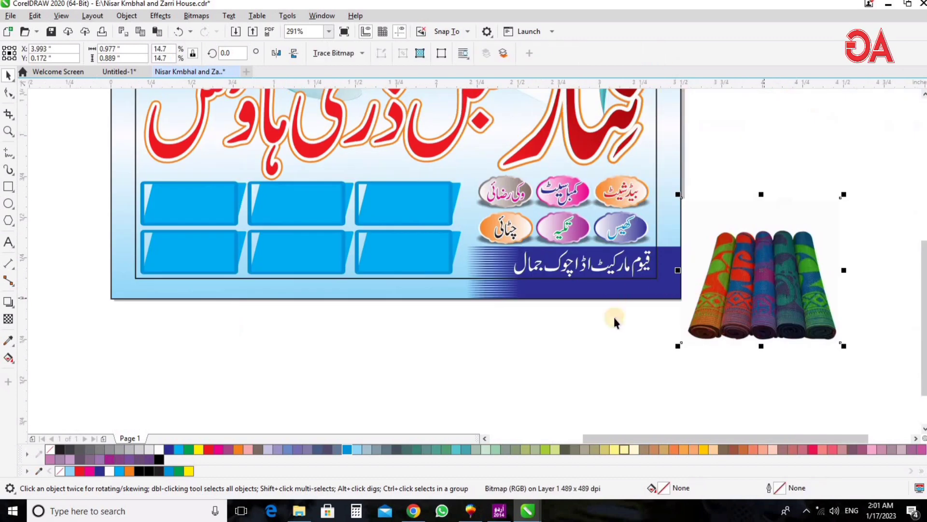
Try to PowerClip the rolled-mats photo inside the grouped lower middle tile.
{"action": "key", "text": "alt+c"}
{"action": "key", "text": "w"}
{"action": "key", "text": "p"}
{"action": "left_click", "coordinate": [310, 251]}
{"action": "key", "text": "z"}
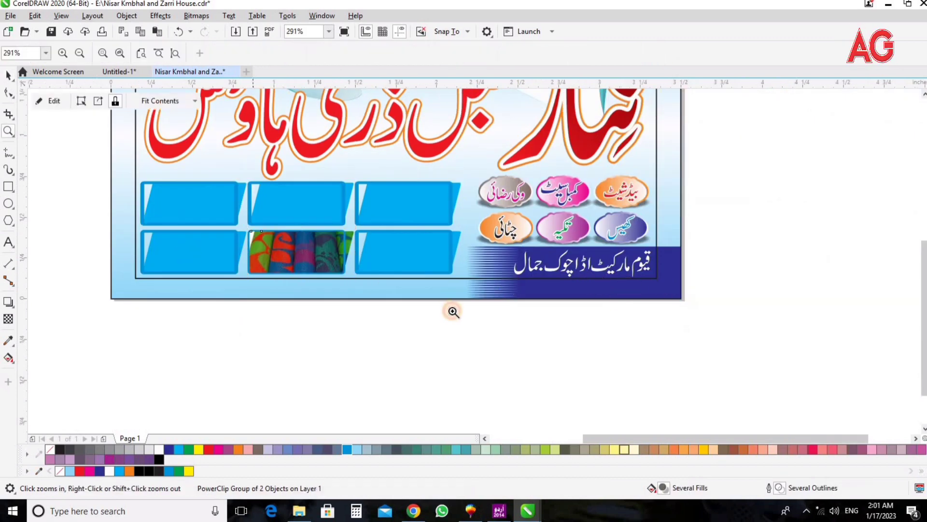
{"action": "left_click_drag", "start_coordinate": [453, 311], "coordinate": [143, 208]}
{"action": "key", "text": "space"}
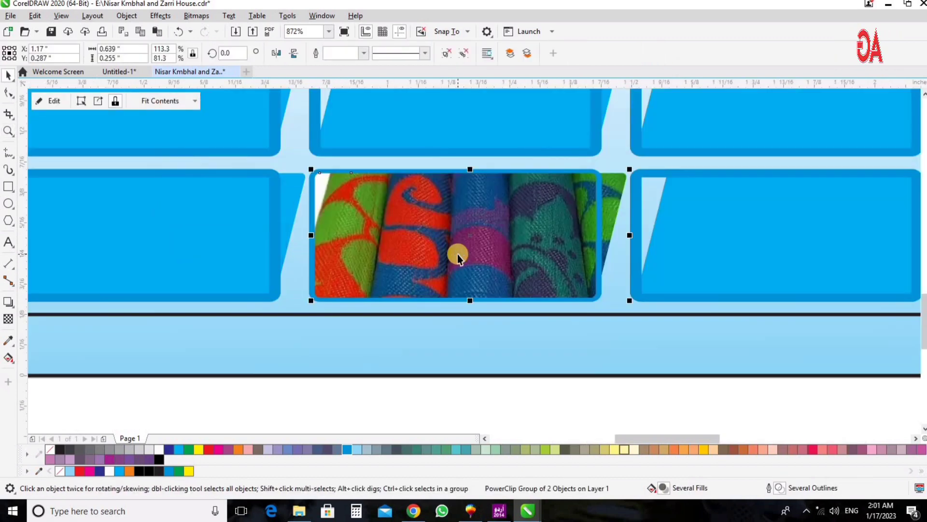
{"action": "key", "text": "ctrl+z"}
PowerClip the rolled-mats photo inside only the rounded rectangle of the lower middle tile, leaving out its slanted shape.
{"action": "scroll", "coordinate": [504, 294], "scroll_direction": "down", "scroll_amount": 5}
{"action": "key", "text": "z"}
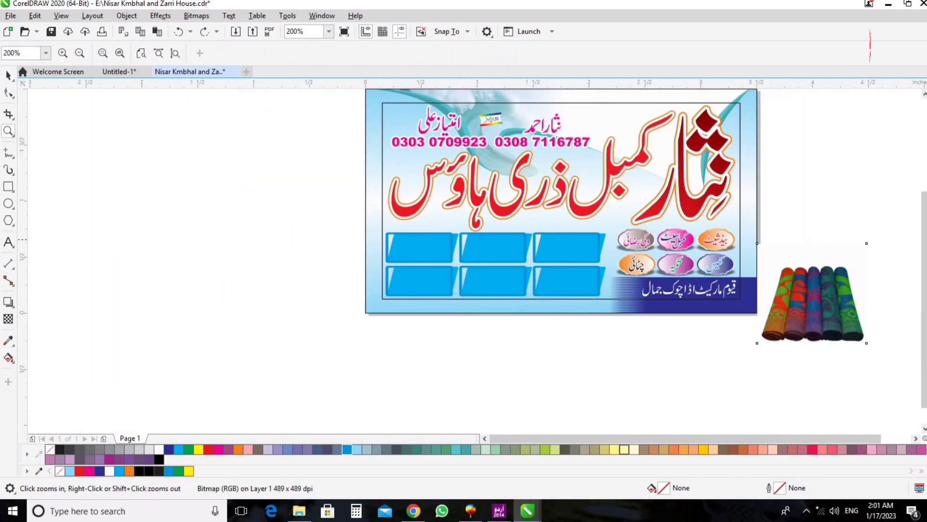
{"action": "left_click_drag", "start_coordinate": [831, 420], "coordinate": [350, 150]}
{"action": "key", "text": "space"}
{"action": "left_click", "coordinate": [380, 203]}
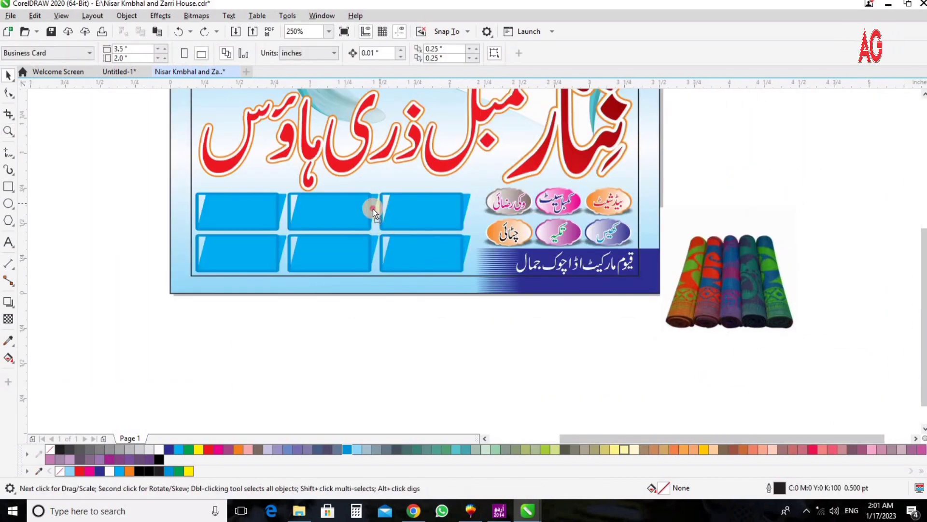
{"action": "left_click", "coordinate": [397, 201]}
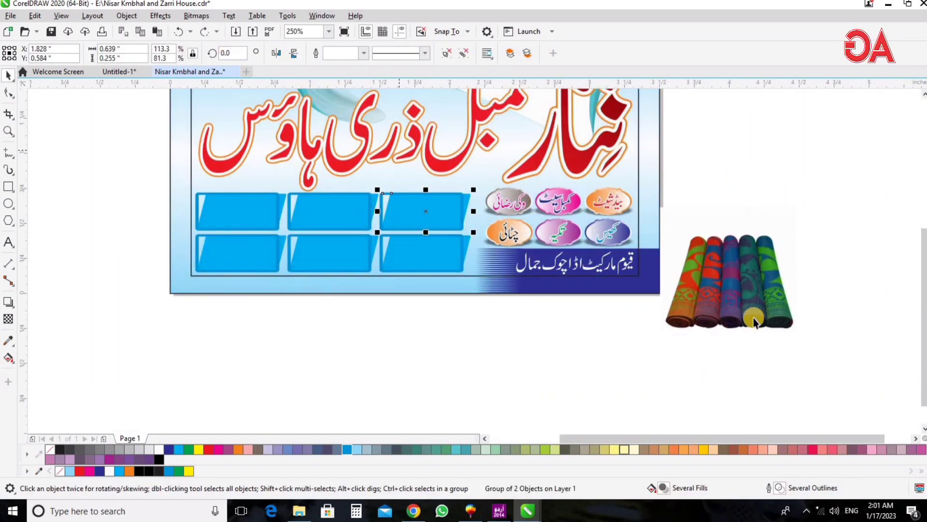
{"action": "left_click", "coordinate": [734, 295]}
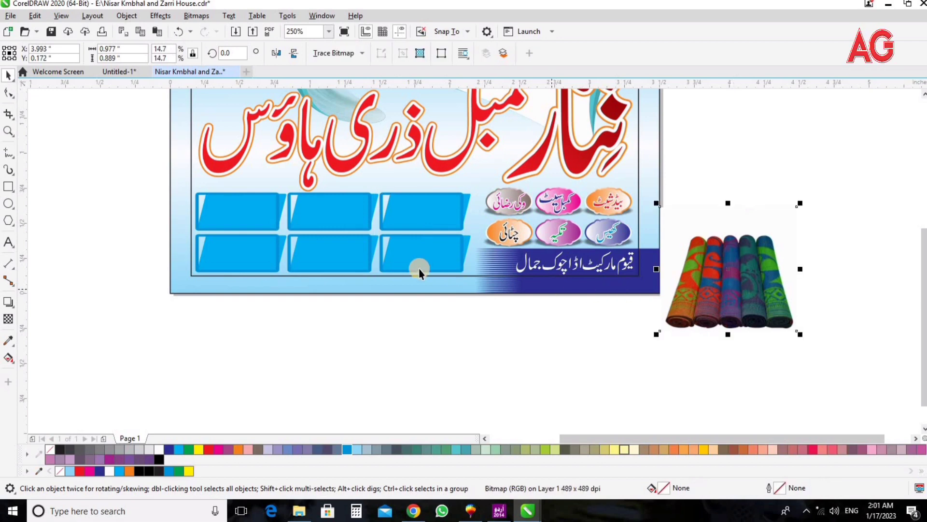
{"action": "left_click", "coordinate": [325, 249]}
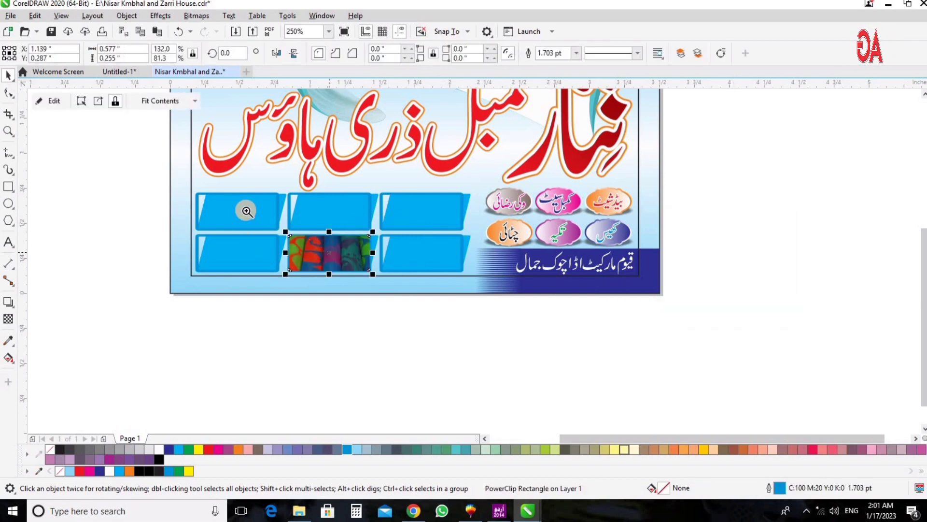
Open the lower middle tile's clip contents for editing and scale the mats photo to about 0.511 by 0.465 inches.
{"action": "key", "text": "F2"}
{"action": "left_click_drag", "start_coordinate": [248, 209], "coordinate": [555, 298]}
{"action": "double_click", "coordinate": [295, 263]}
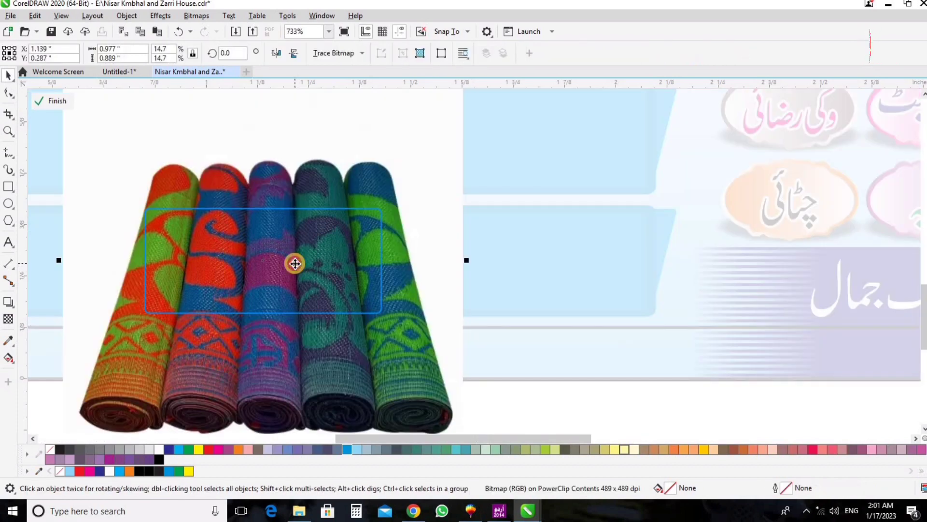
{"action": "scroll", "coordinate": [296, 263], "scroll_direction": "down", "scroll_amount": 3}
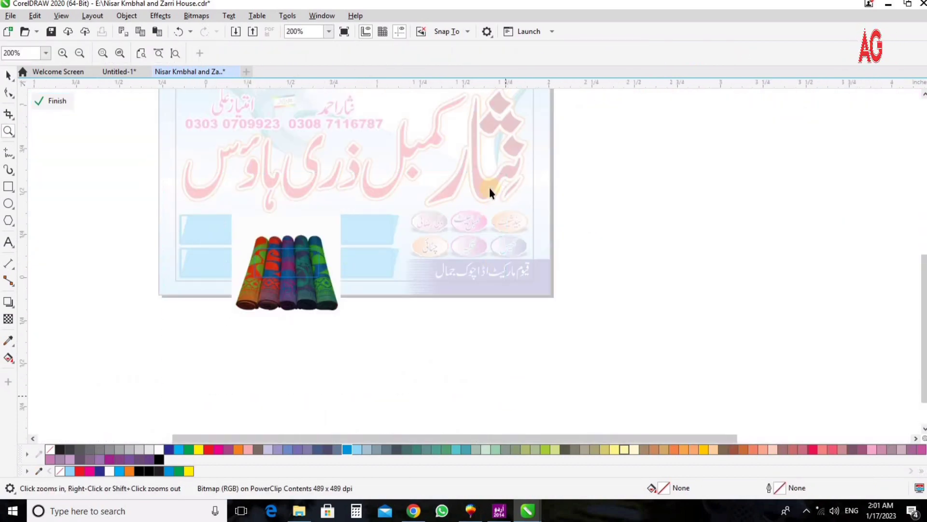
{"action": "scroll", "coordinate": [489, 187], "scroll_direction": "up", "scroll_amount": 2}
{"action": "left_click_drag", "start_coordinate": [489, 148], "coordinate": [492, 183]}
{"action": "key", "text": "F2"}
{"action": "left_click_drag", "start_coordinate": [271, 165], "coordinate": [625, 298]}
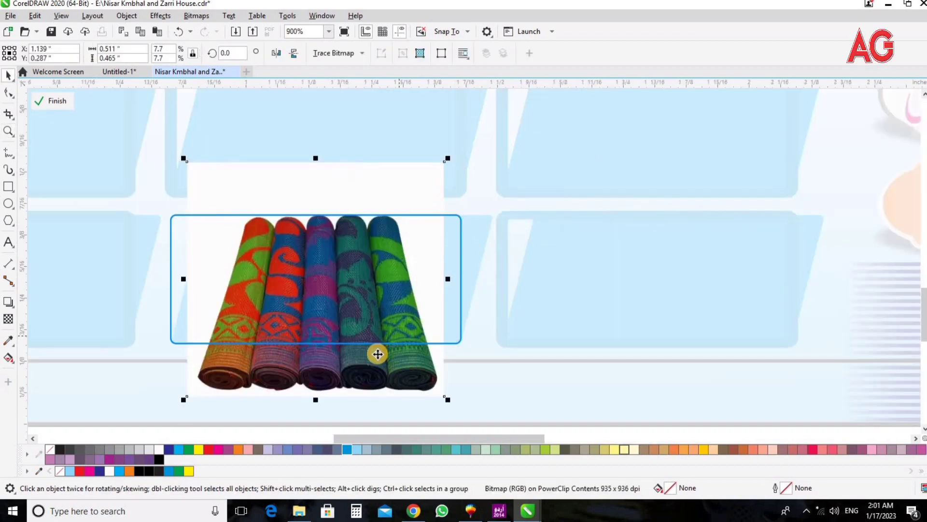
Move the mats photo up, widen and fit it to fill the rounded frame, and finish editing the clip contents.
{"action": "left_click_drag", "start_coordinate": [381, 365], "coordinate": [386, 341]}
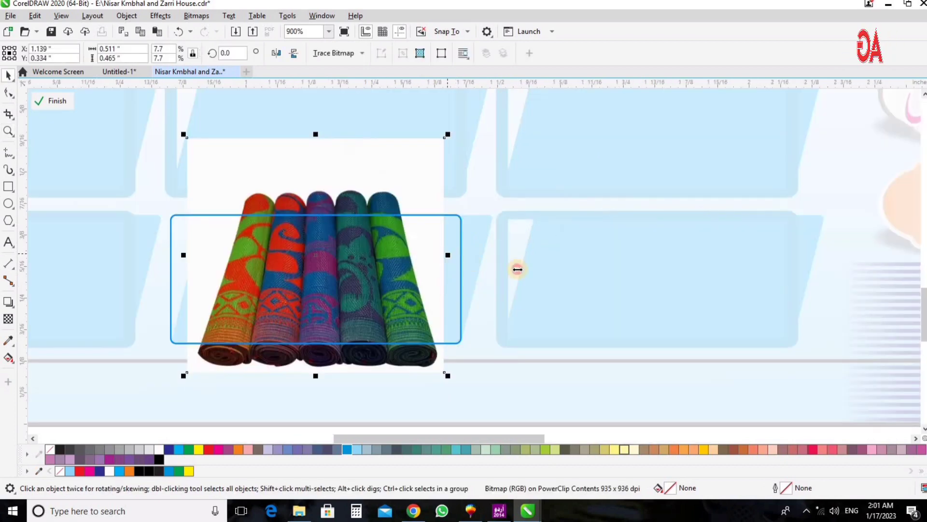
{"action": "left_click_drag", "start_coordinate": [518, 269], "coordinate": [516, 269]}
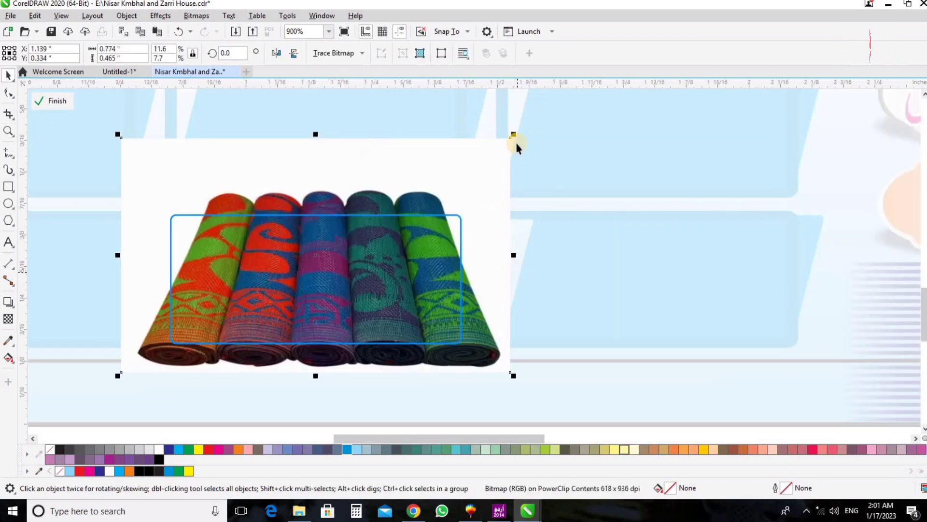
{"action": "left_click_drag", "start_coordinate": [515, 138], "coordinate": [517, 162]}
{"action": "left_click_drag", "start_coordinate": [486, 254], "coordinate": [510, 365]}
{"action": "left_click", "coordinate": [554, 384], "text": "ctrl"}
{"action": "left_click", "coordinate": [466, 368]}
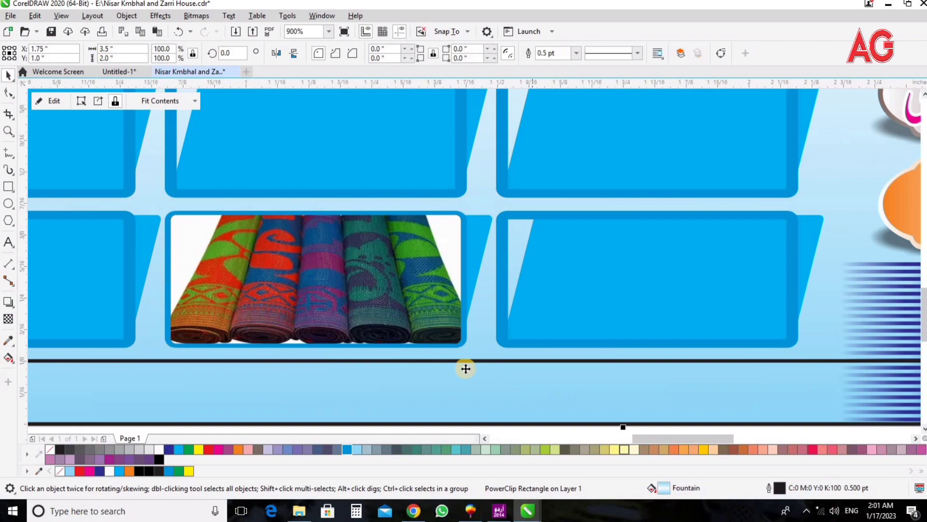
{"action": "key", "text": "F4"}
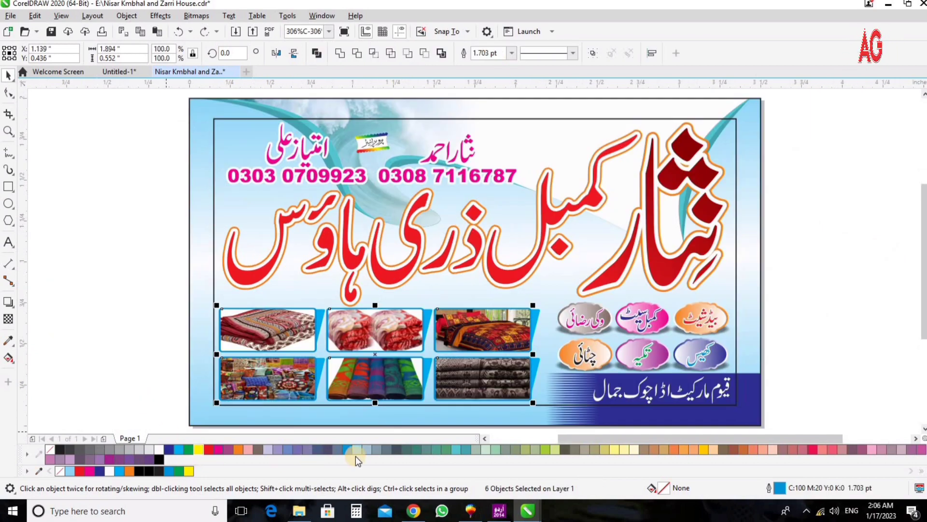
Compare orange, yellow and cyan outlines on the six photo frames and settle on yellow (Y100).
{"action": "right_click", "coordinate": [238, 449]}
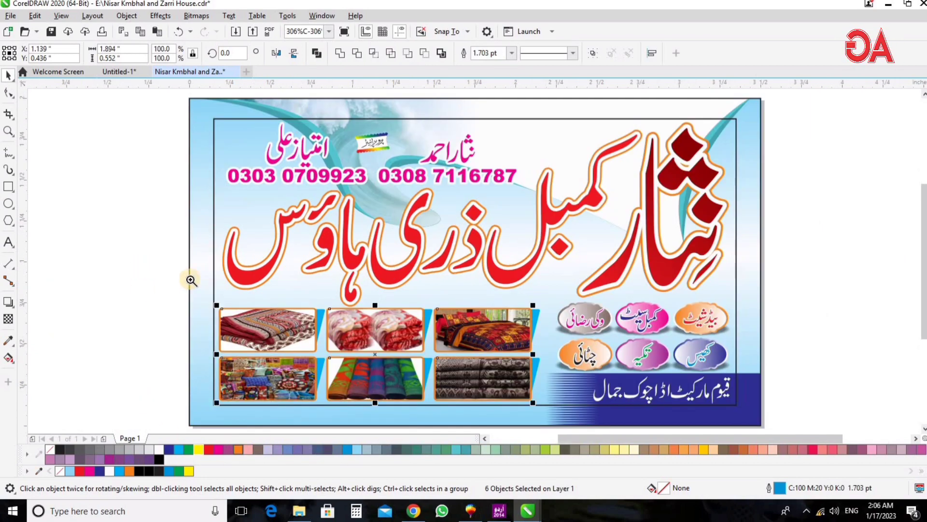
{"action": "scroll", "coordinate": [207, 394], "scroll_direction": "up", "scroll_amount": 2}
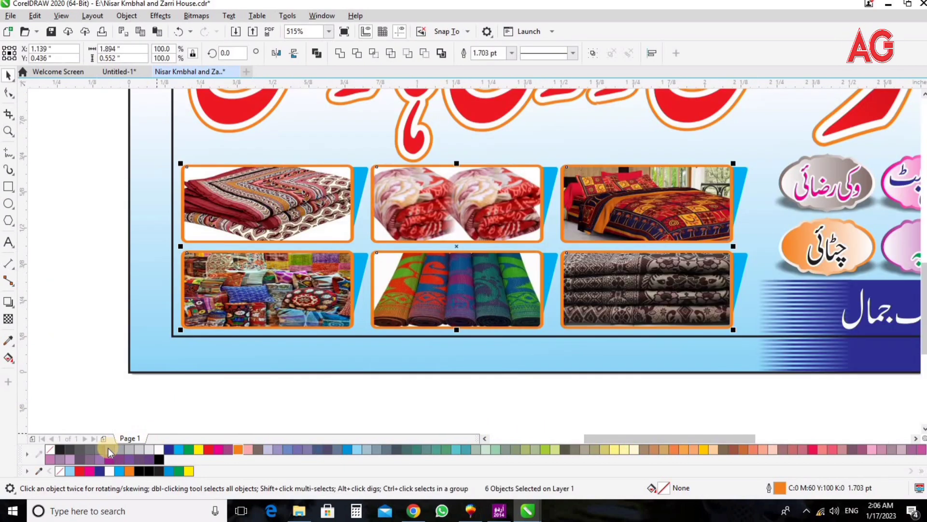
{"action": "right_click", "coordinate": [198, 449]}
{"action": "key", "text": "z"}
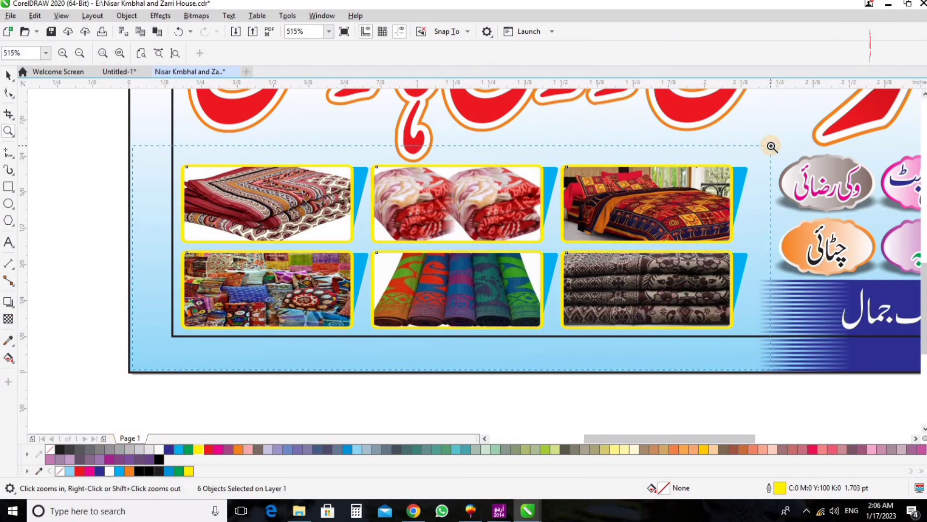
{"action": "key", "text": "shift+F2"}
{"action": "key", "text": "space"}
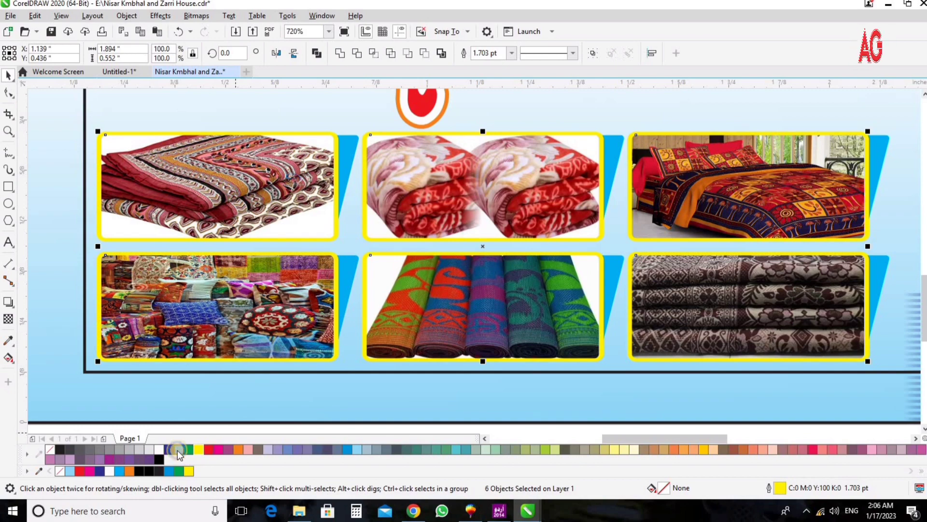
{"action": "right_click", "coordinate": [177, 450]}
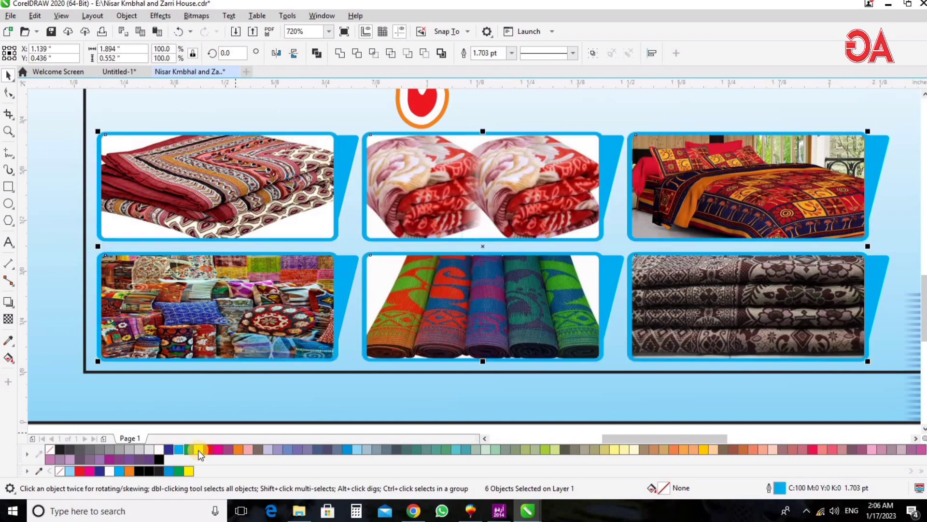
{"action": "right_click", "coordinate": [198, 450]}
{"action": "key", "text": "shift+F4"}
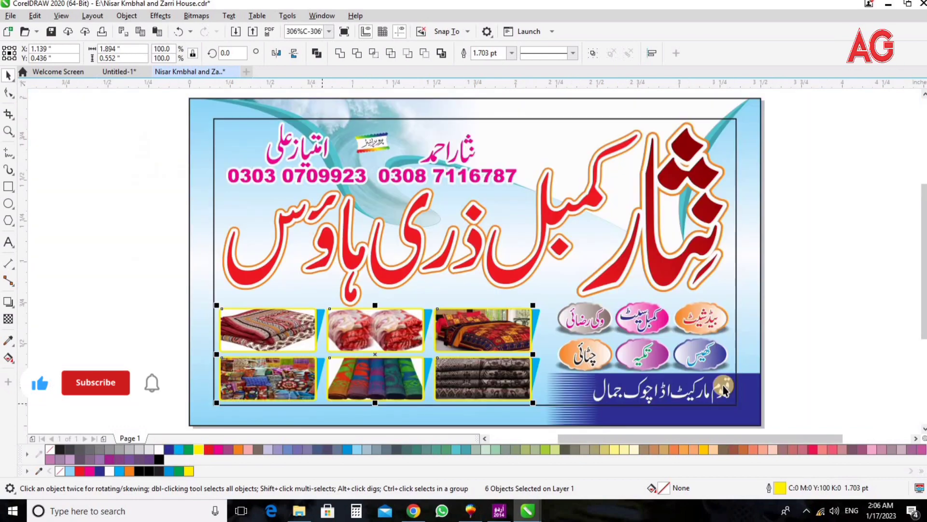
{"action": "key", "text": "Escape"}
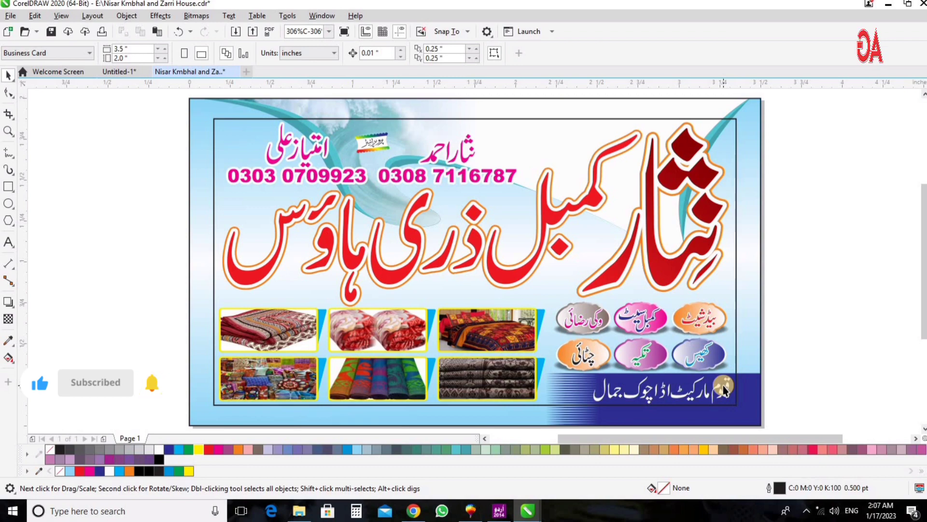